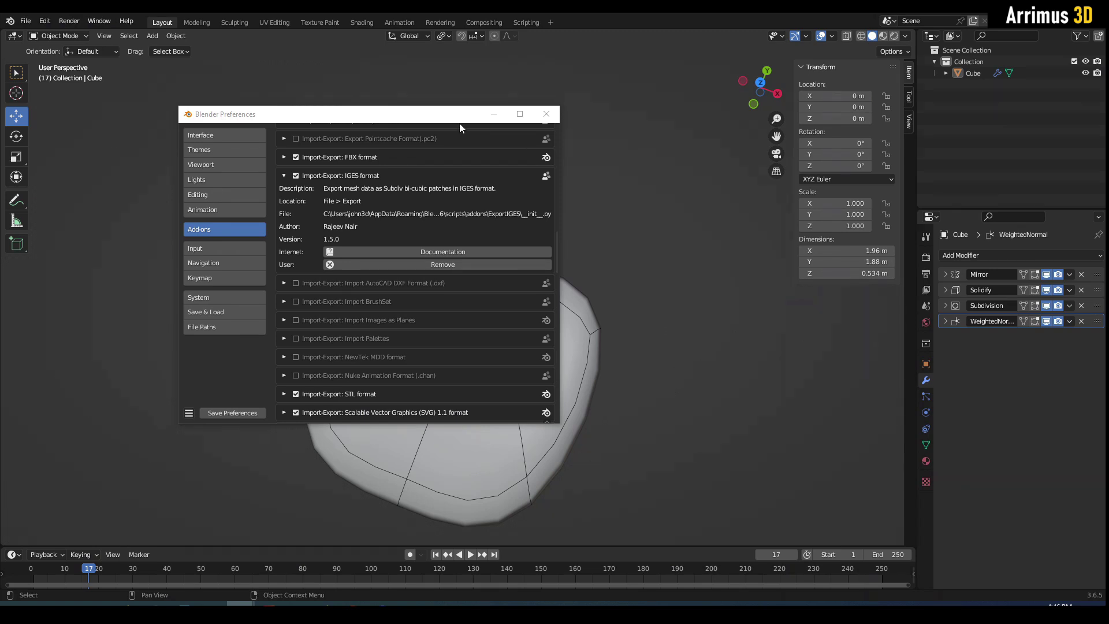
Review the IGES format export add-on entry and close the Preferences window.
drag(439, 121, 686, 370)
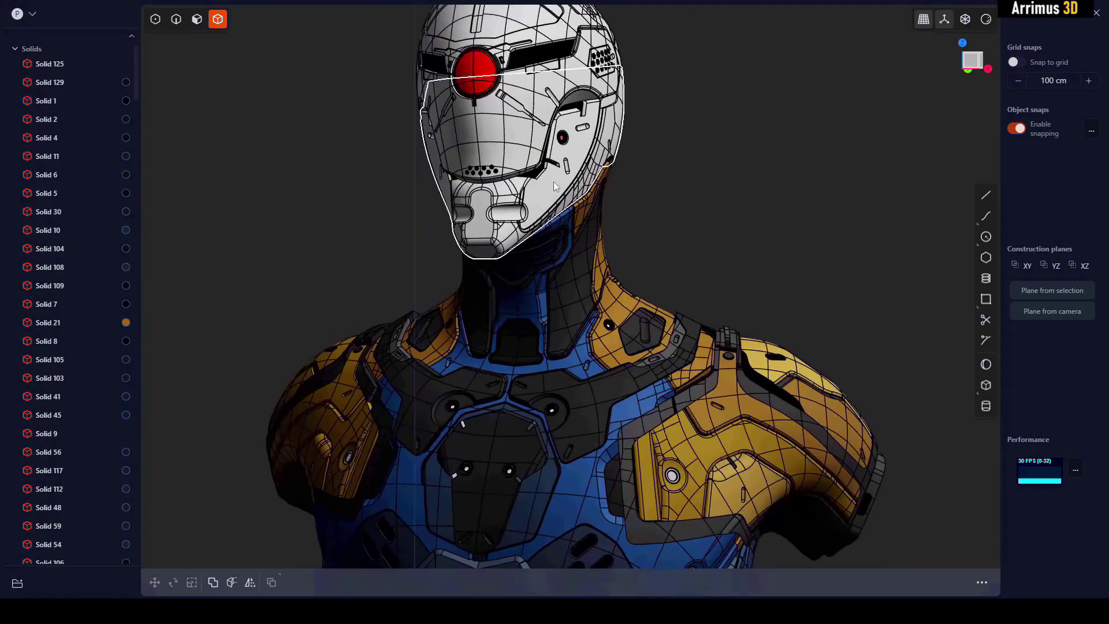
scroll(554, 183, up, 4)
shift+middle_drag(562, 173, 557, 297)
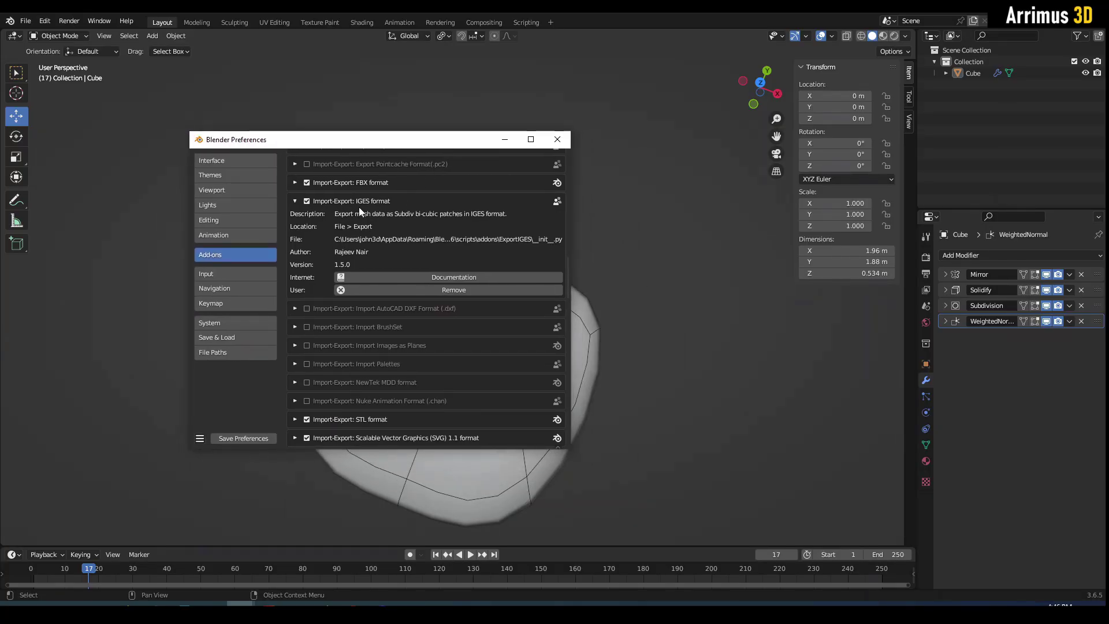
drag(391, 146, 347, 112)
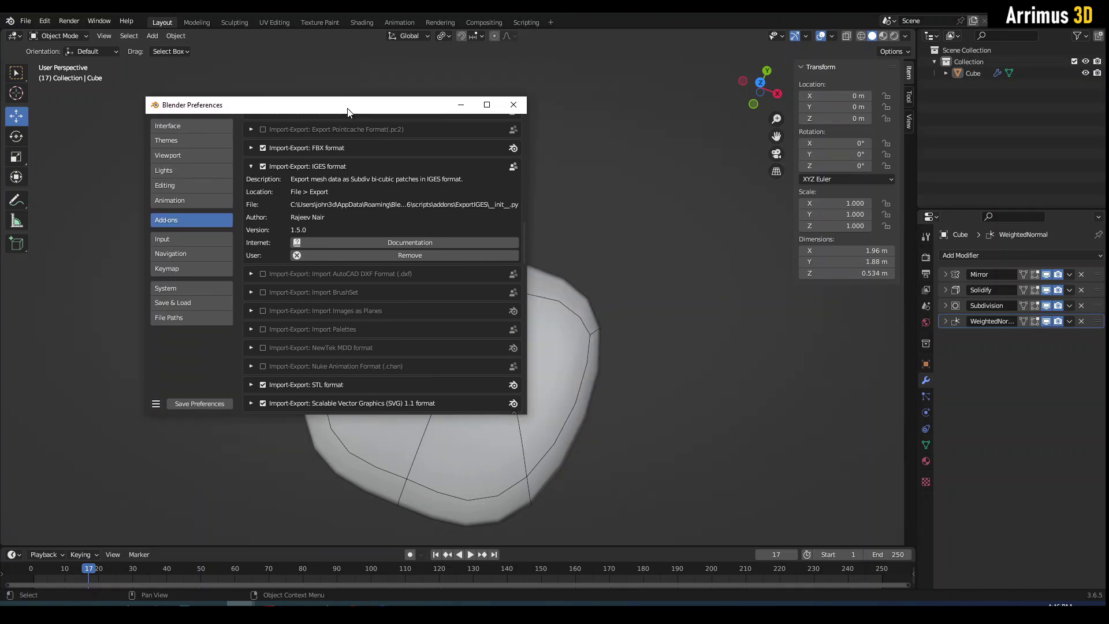
click(511, 107)
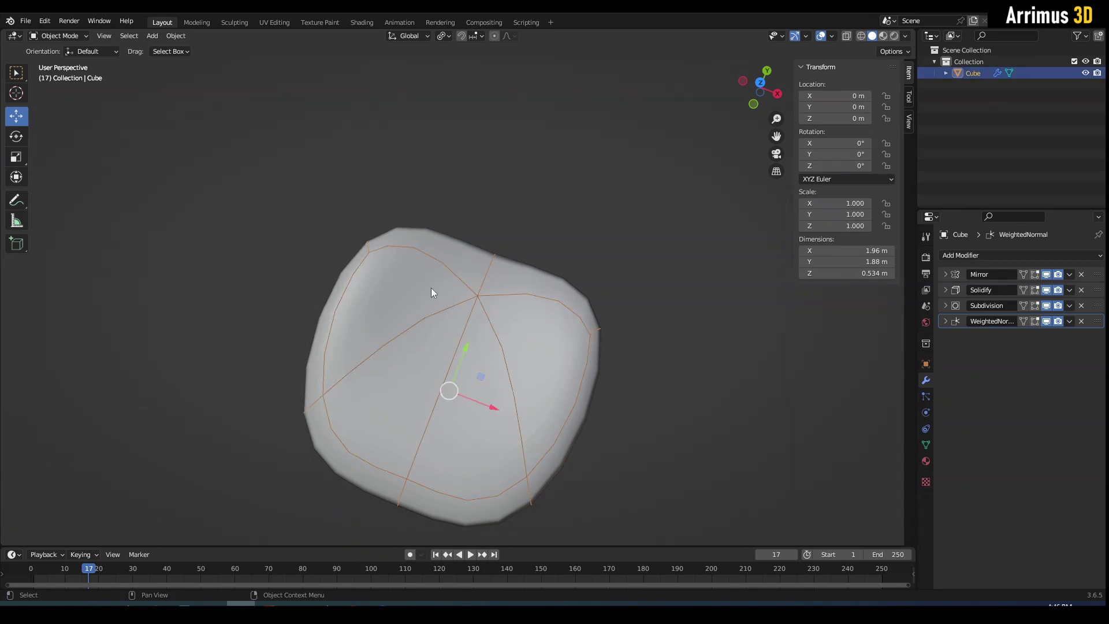
Find the IGES option among the available file export formats for the selected object.
click(25, 21)
mouse_move(73, 186)
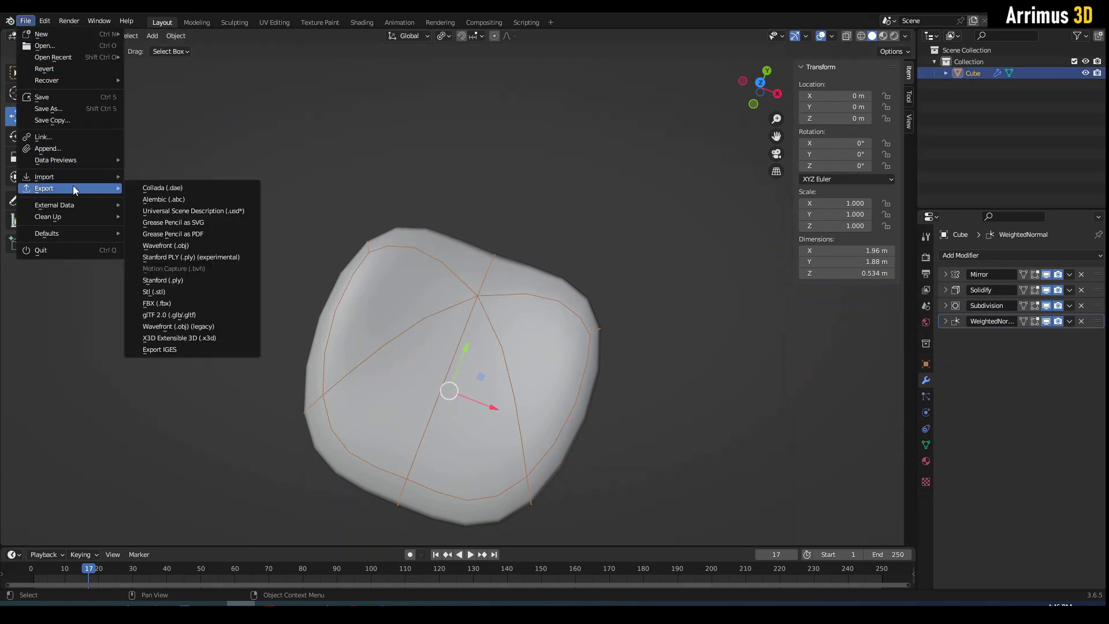
click(190, 349)
shift+middle_drag(528, 235, 462, 310)
scroll(486, 268, down, 2)
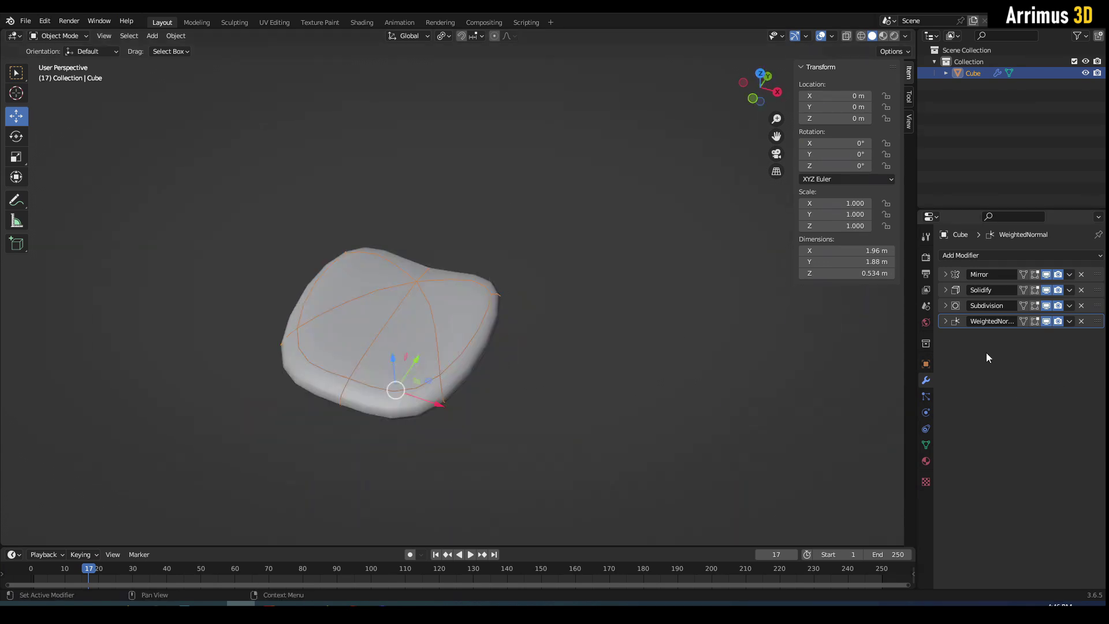
middle_drag(722, 354, 532, 315)
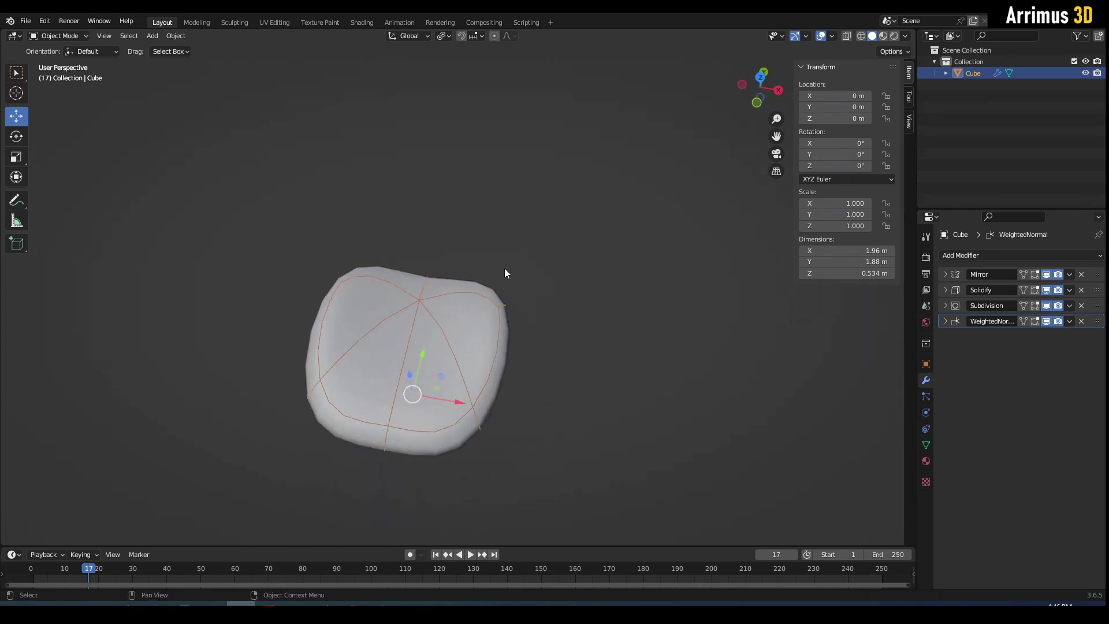
Pull the mesh's upper corner vertex outward and upward until the mirrored object measures about 2.92 × 1.9 × 1.04 m.
key(Tab)
shift+middle_drag(514, 268, 537, 235)
key(Tab)
key(Tab)
drag(544, 216, 631, 129)
shift+middle_drag(572, 209, 560, 313)
key(Tab)
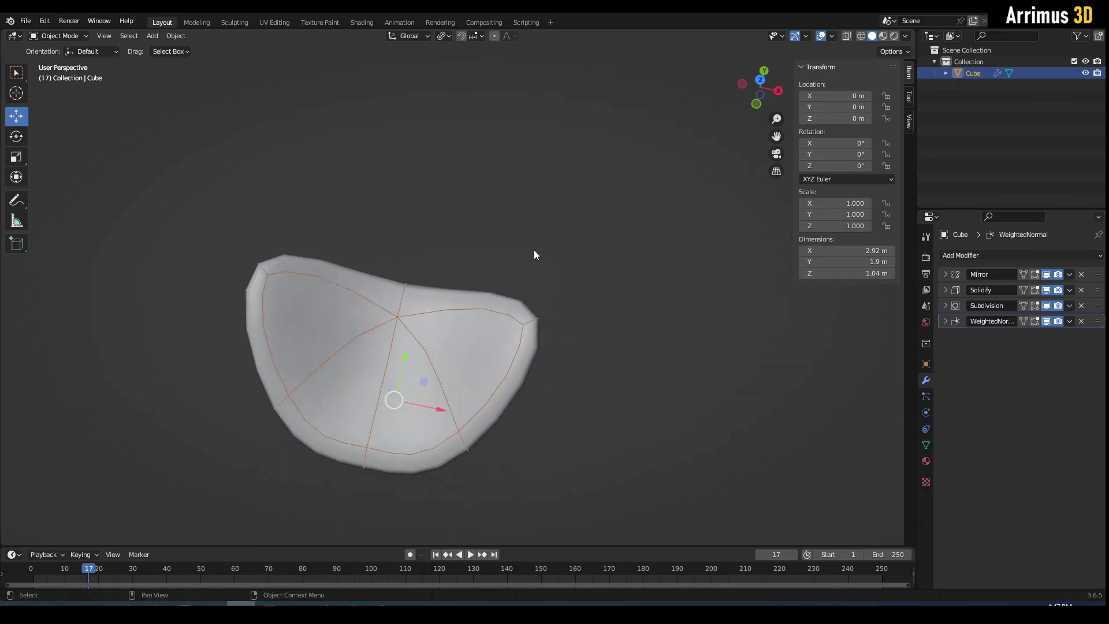
mouse_move(500, 262)
middle_down()
mouse_move(526, 259)
mouse_move(510, 266)
middle_up()
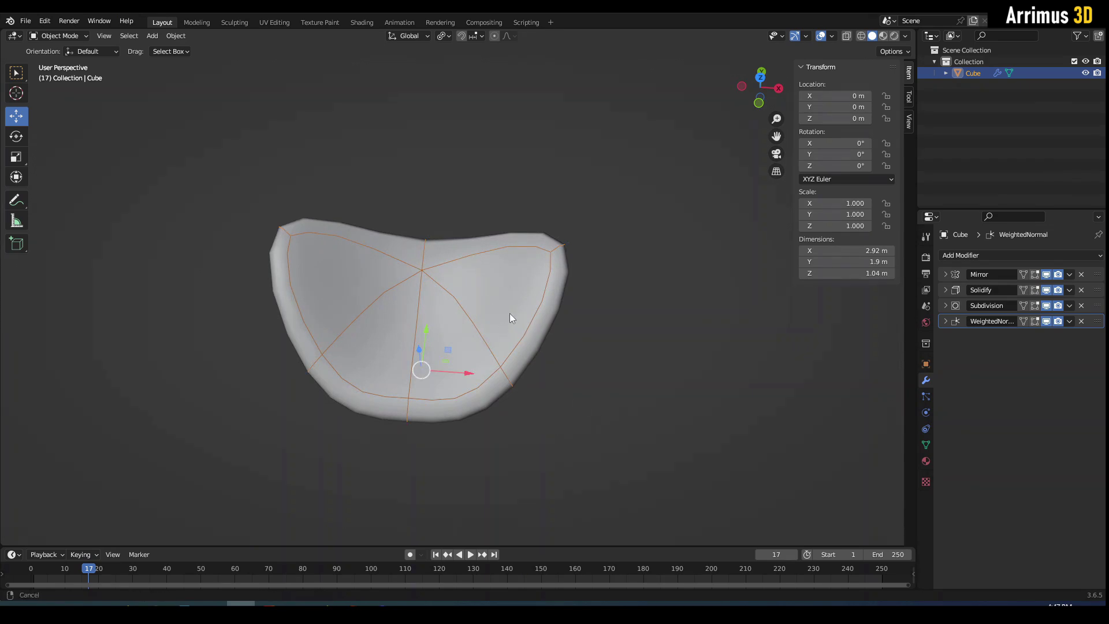
middle_drag(509, 313, 507, 251)
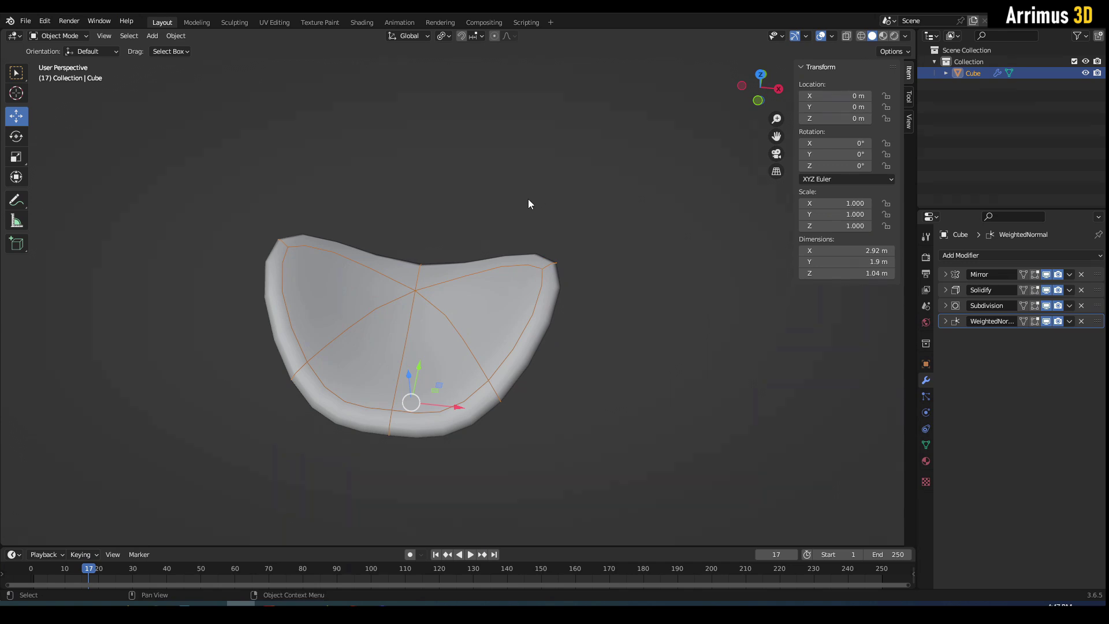
Enter Edit Mode on the curved mesh and switch to edge selection.
middle_drag(567, 238, 549, 299)
key(Tab)
key(2)
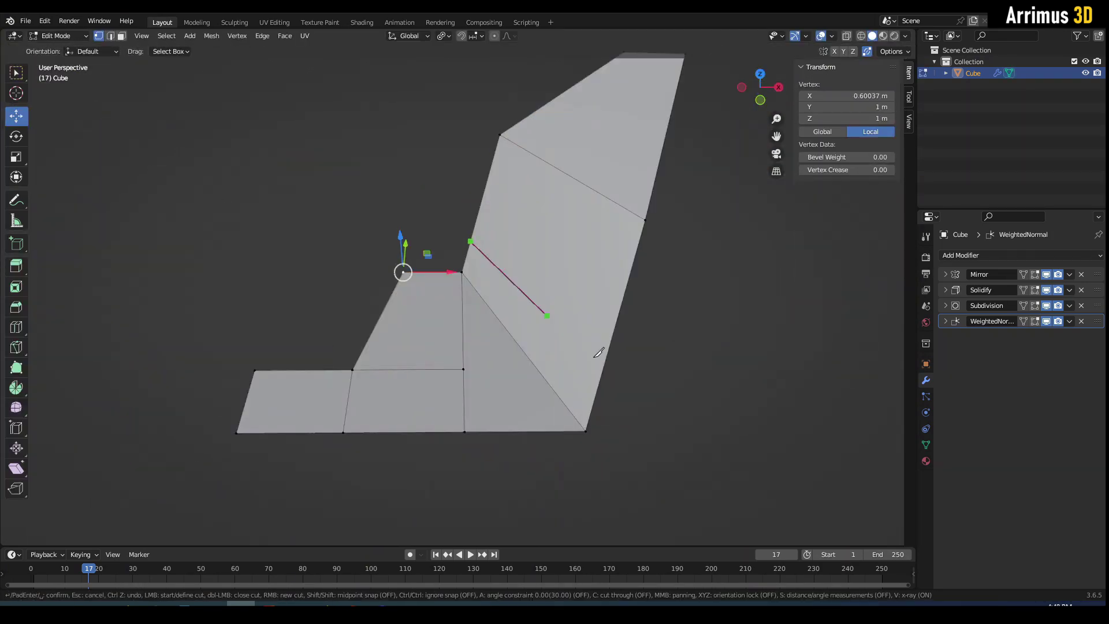
middle_drag(520, 300, 481, 269)
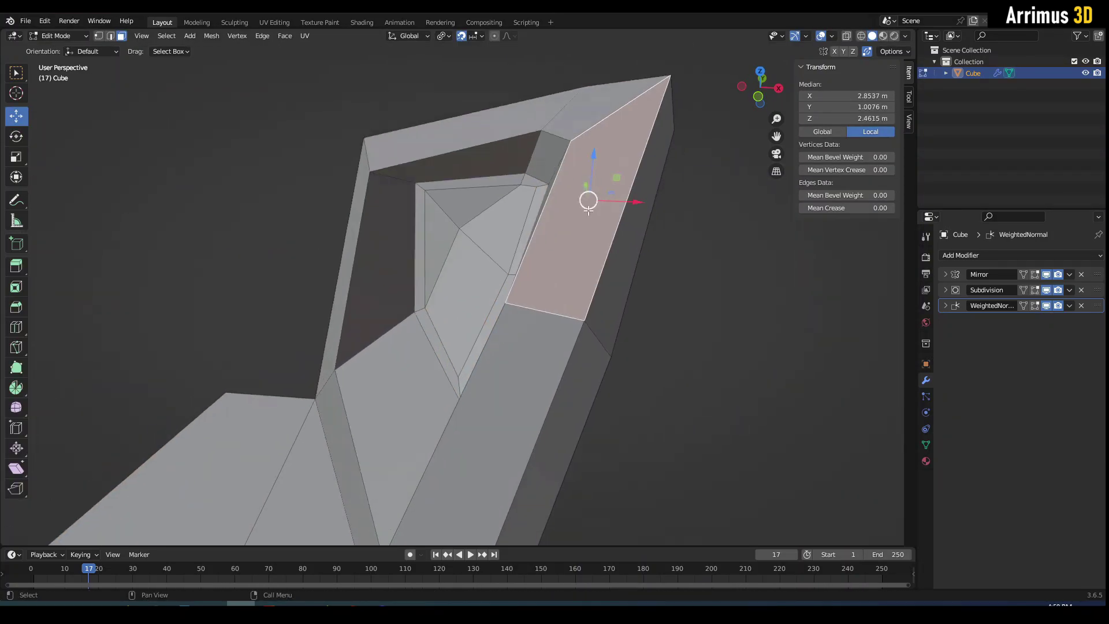
Examine the mirrored, subdivided U-shaped object and its recessed ends from several sides.
click(588, 209)
middle_drag(588, 209, 558, 241)
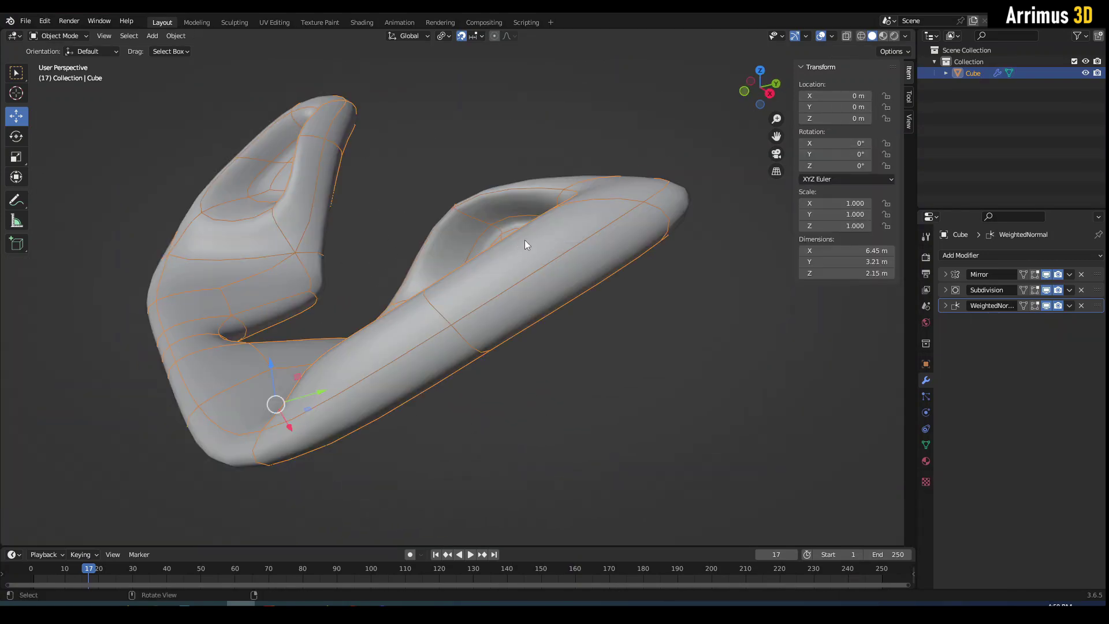
middle_drag(527, 243, 552, 306)
scroll(505, 321, up, 3)
shift+middle_drag(471, 331, 516, 308)
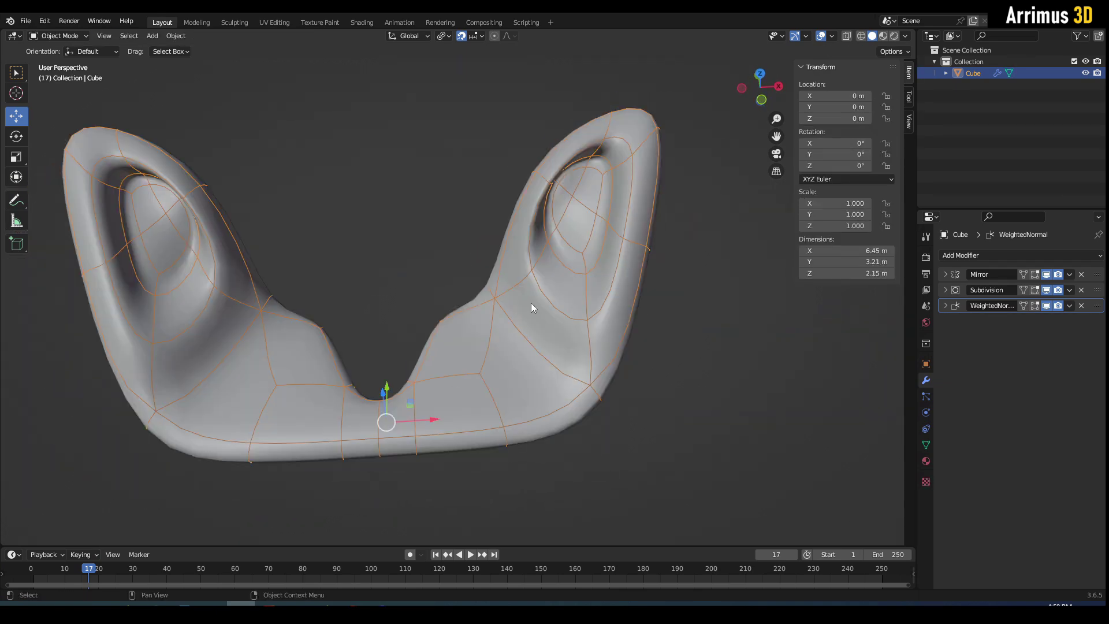
scroll(532, 300, down, 5)
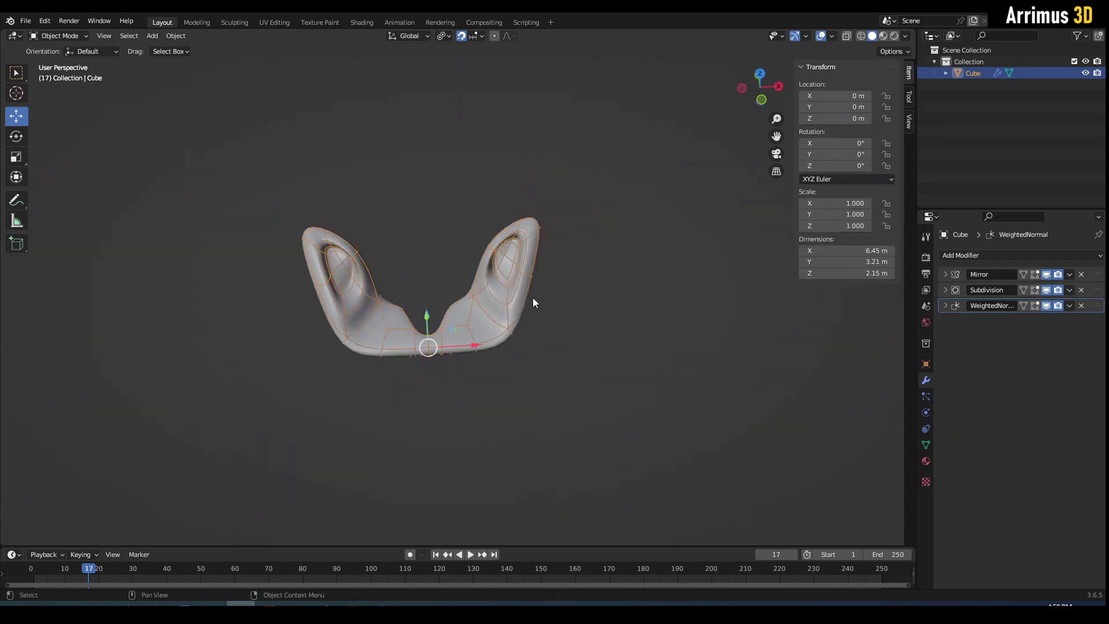
middle_drag(533, 302, 418, 430)
scroll(468, 348, up, 3)
middle_drag(459, 390, 429, 386)
Duplicate the U-shaped object and place the copy 3 m above the original along the Z axis.
key(shift+space)
click(443, 380)
key(ctrl+c)
key(shift+space)
key(g)
key(shift+d)
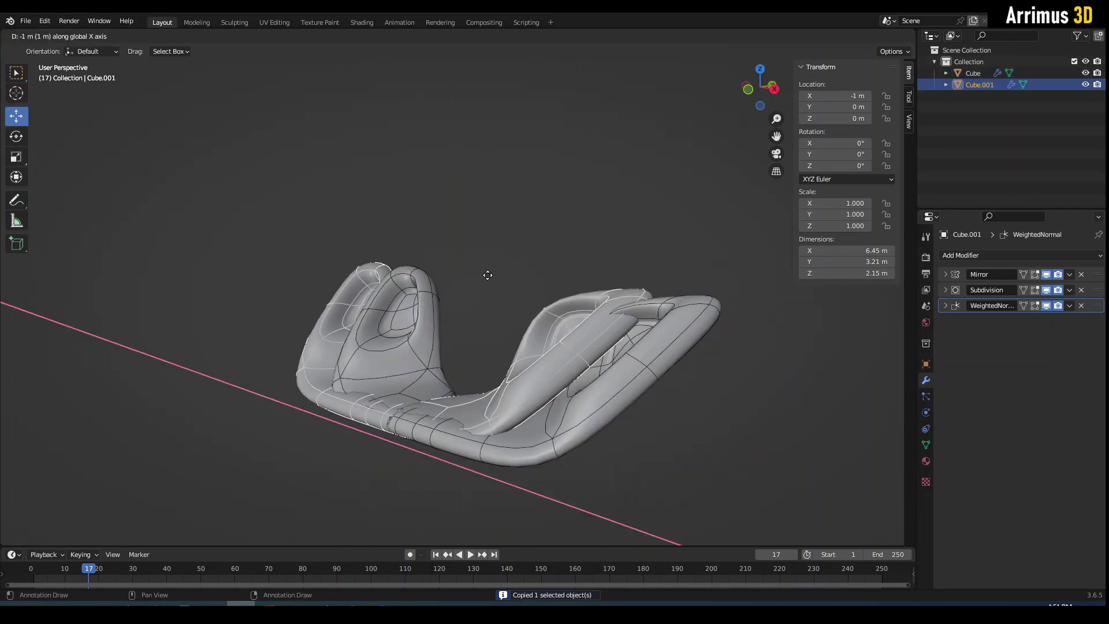
key(z)
click(493, 207)
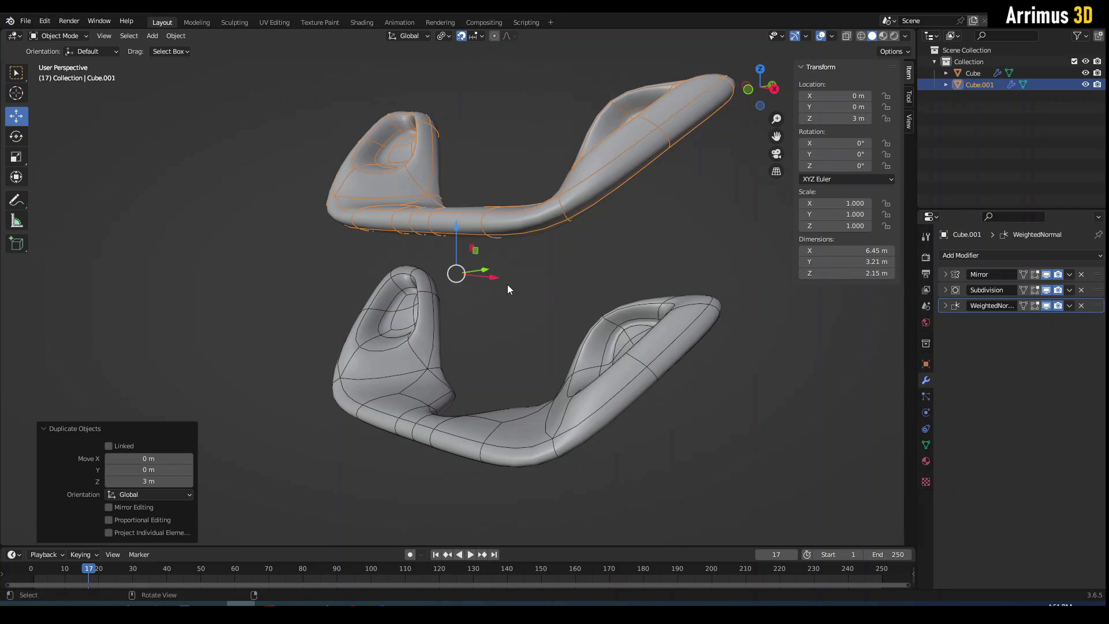
middle_drag(508, 285, 553, 317)
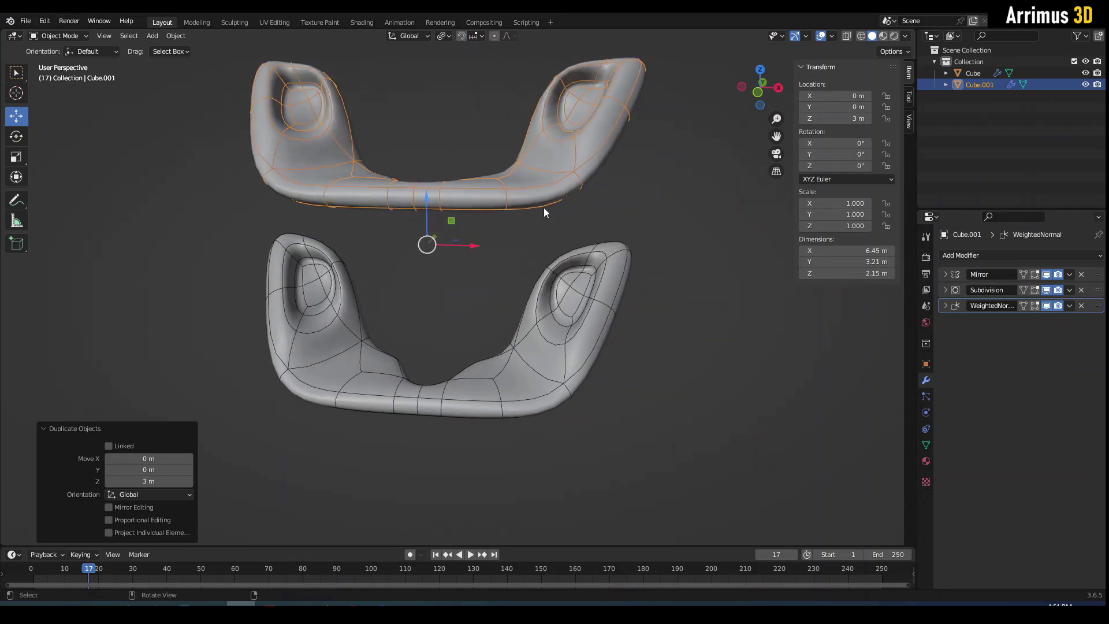
Select all sharp edges of the upper copy in Edit Mode, using a sharpness of 30°.
middle_drag(544, 174, 535, 269)
key(Tab)
click(531, 216)
click(274, 62)
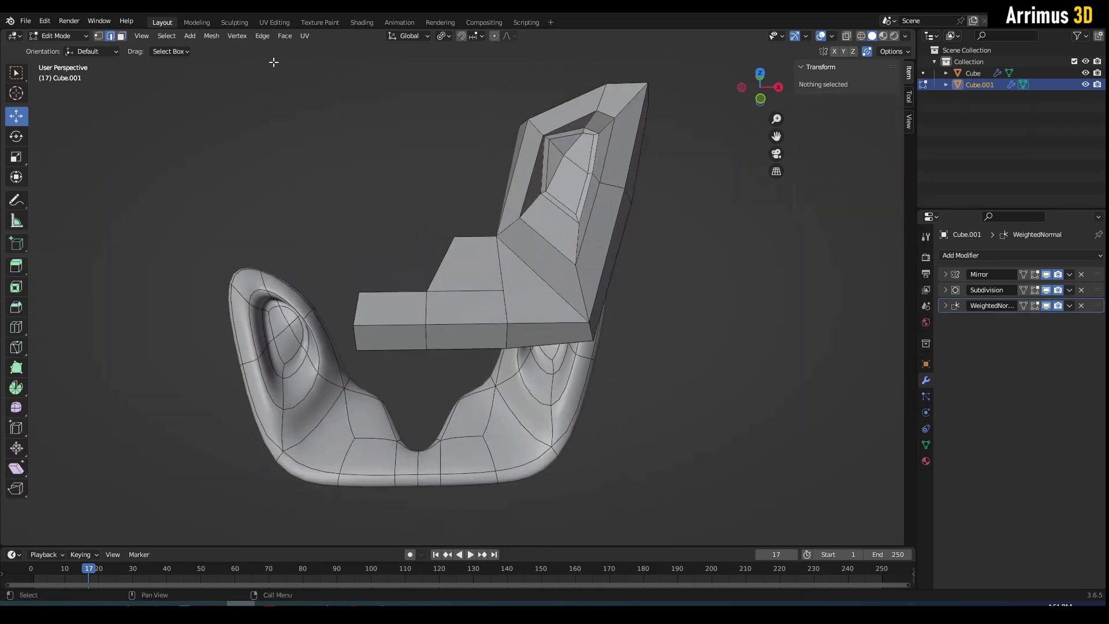
click(166, 36)
mouse_move(212, 116)
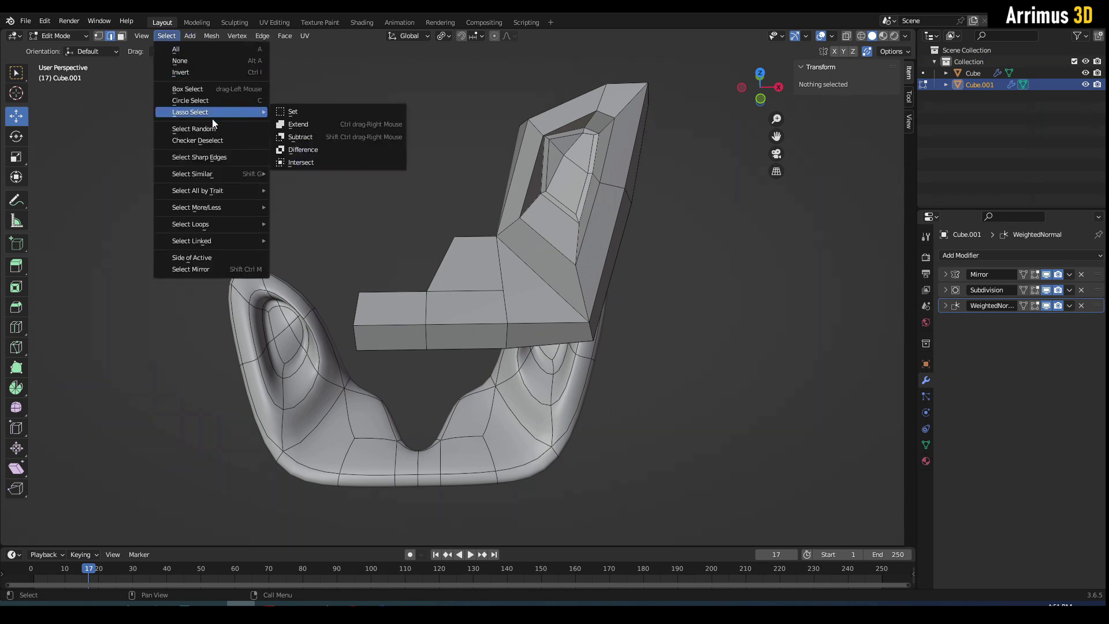
click(213, 156)
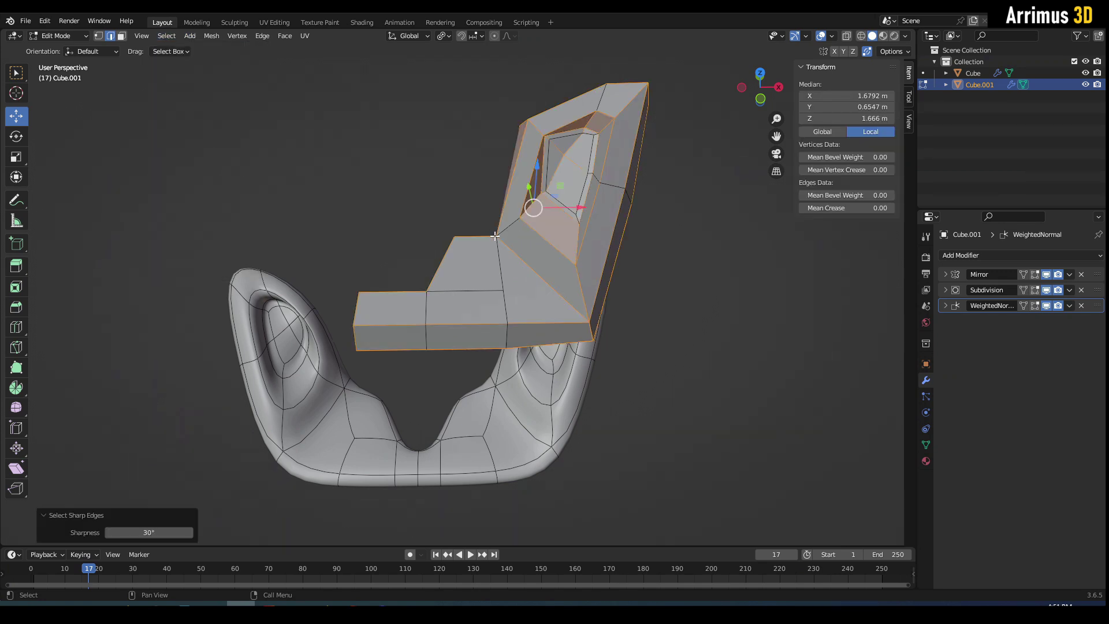
Set the mean crease of the selected sharp edges to 0.85 and check the smoothed shape.
scroll(492, 238, up, 3)
shift+middle_drag(495, 237, 352, 376)
scroll(670, 248, down, 3)
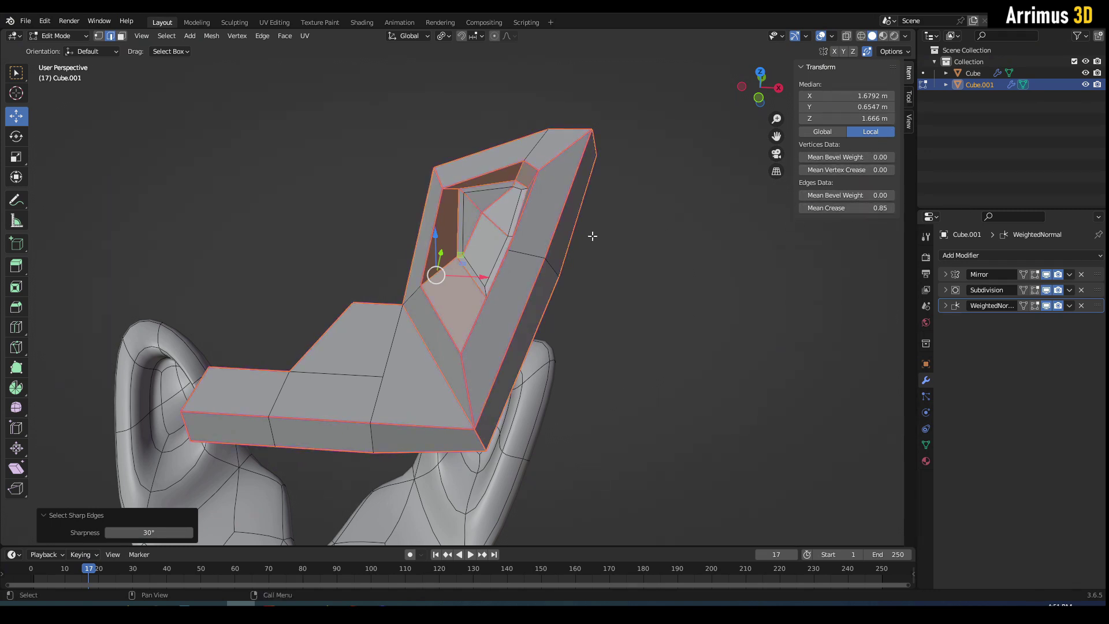
key(Tab)
middle_drag(592, 236, 625, 234)
Lower the mean crease of the sharp edges to 0.39 and on to 0.26, comparing the smoothed shape in Object Mode.
key(Tab)
drag(864, 213, 834, 213)
key(Tab)
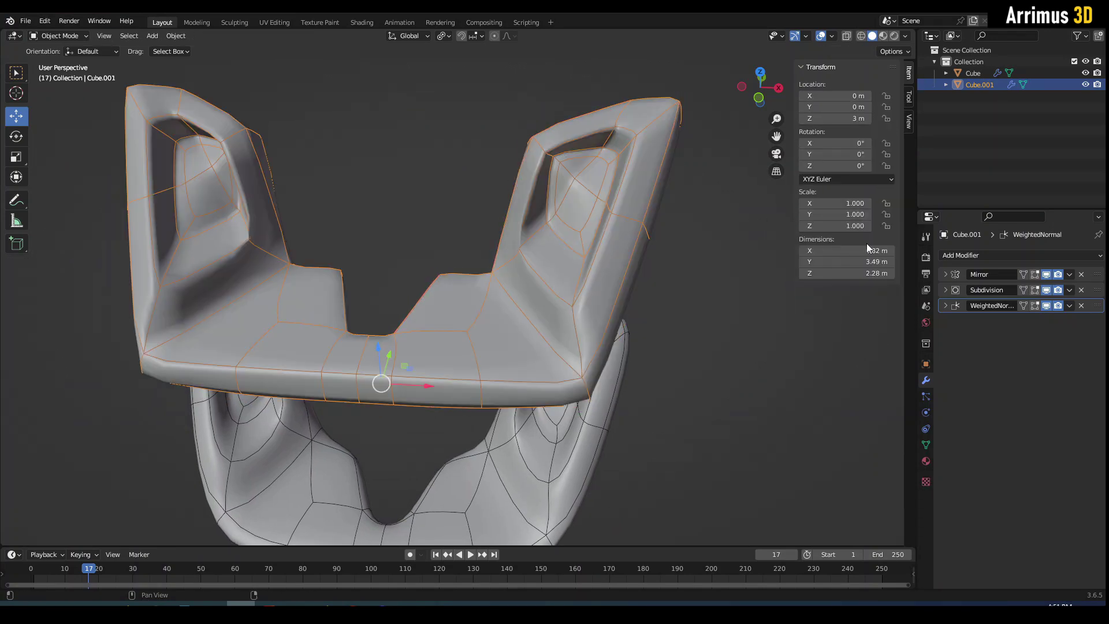
key(Tab)
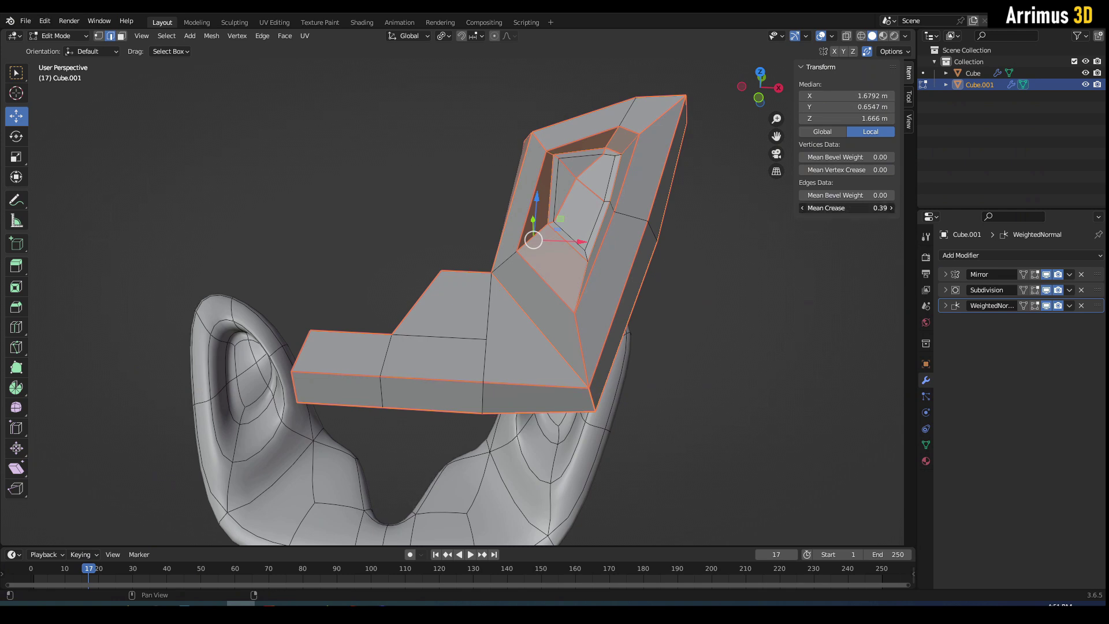
key(Tab)
key(Tab)
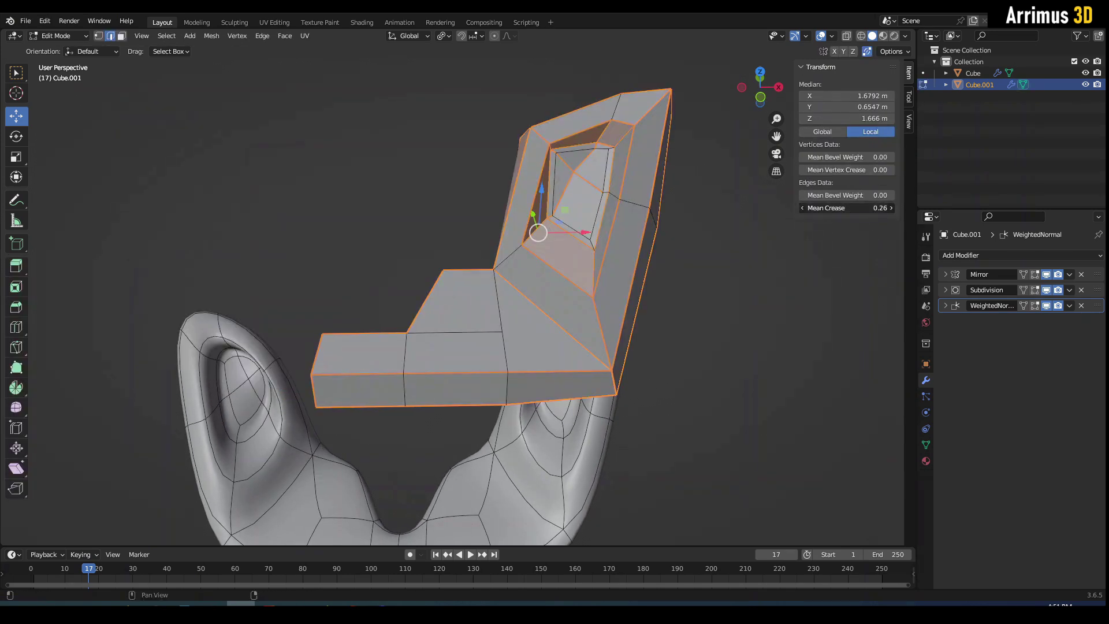
key(Tab)
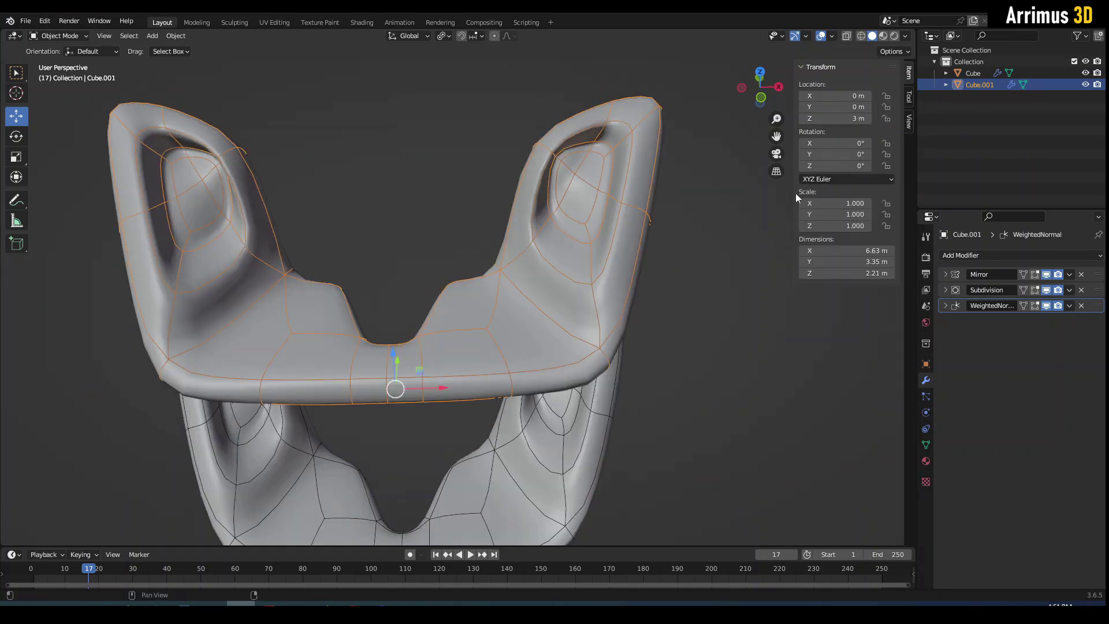
Set the mean crease of the sharp edges to 0.32, return to Object Mode and deselect the copy.
key(Tab)
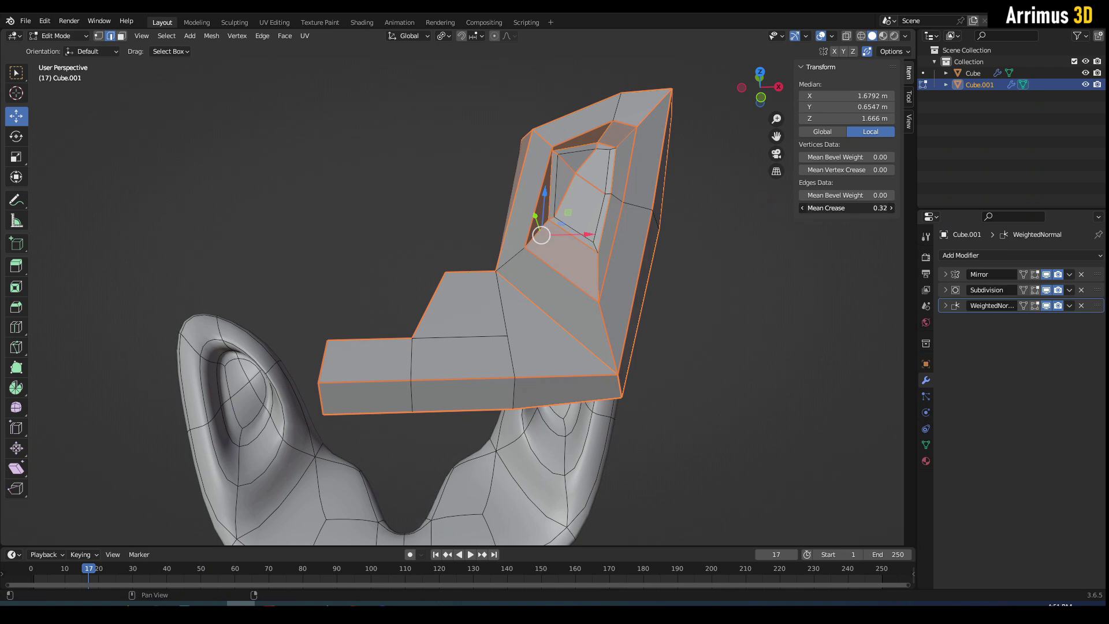
key(Tab)
middle_drag(723, 217, 635, 309)
click(660, 283)
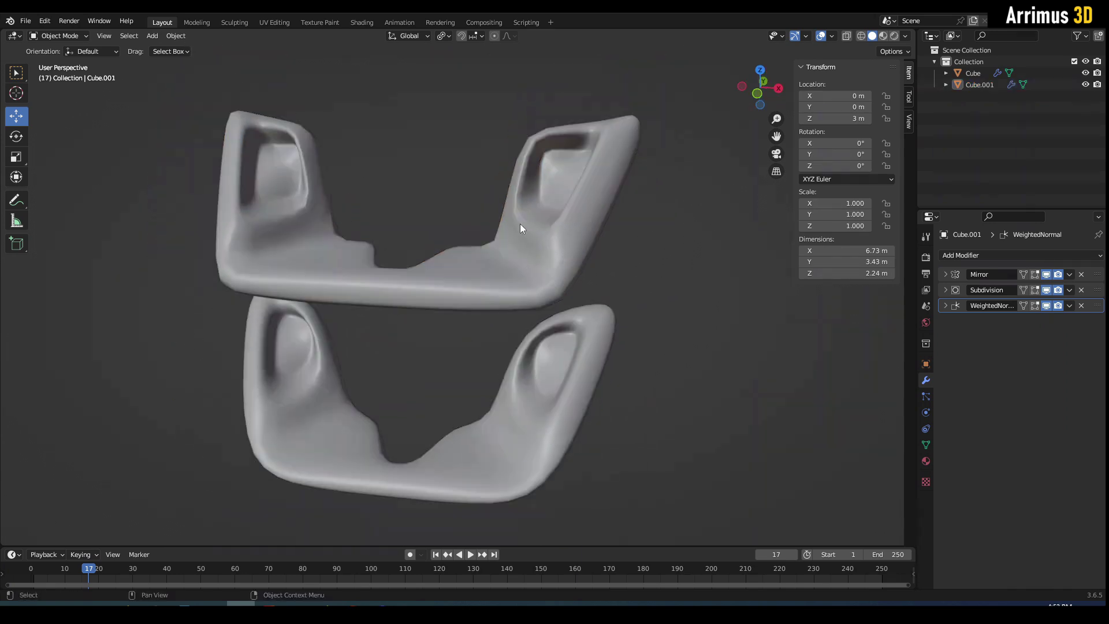
Select the upper copy and set its subdivision level to 3.
alt+middle_drag(520, 223, 567, 224)
click(567, 227)
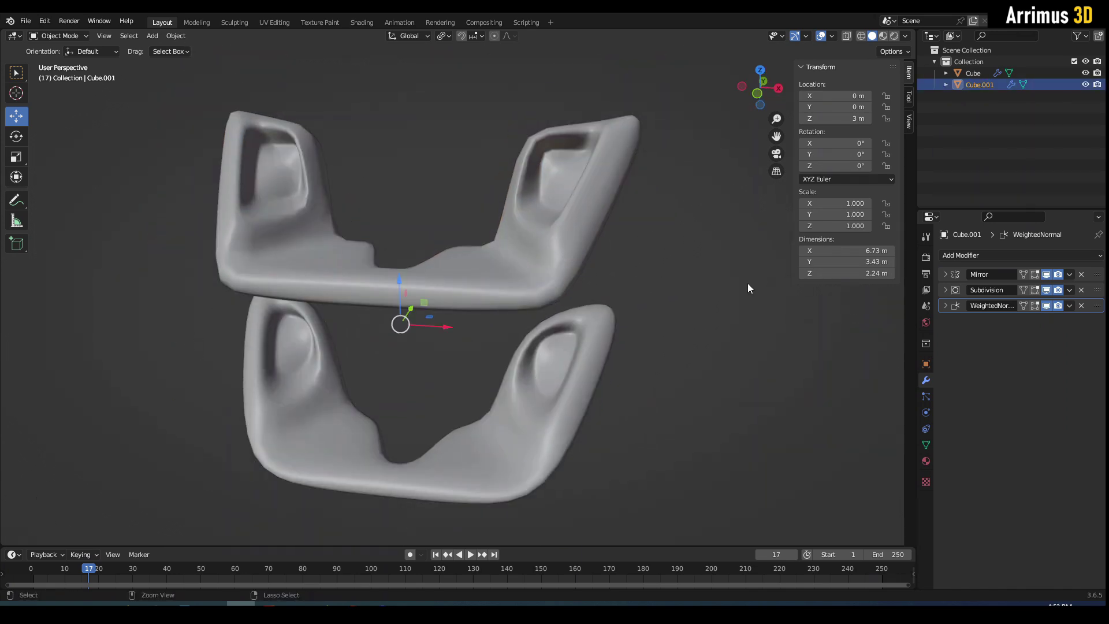
key(ctrl+3)
middle_drag(626, 268, 655, 279)
click(655, 274)
middle_drag(543, 266, 565, 265)
Isolate the lower original object in Local View and enter Edit Mode on it.
key(F4)
scroll(547, 263, up, 2)
click(558, 247)
shift+middle_drag(656, 349, 618, 262)
click(659, 316)
scroll(610, 324, down, 2)
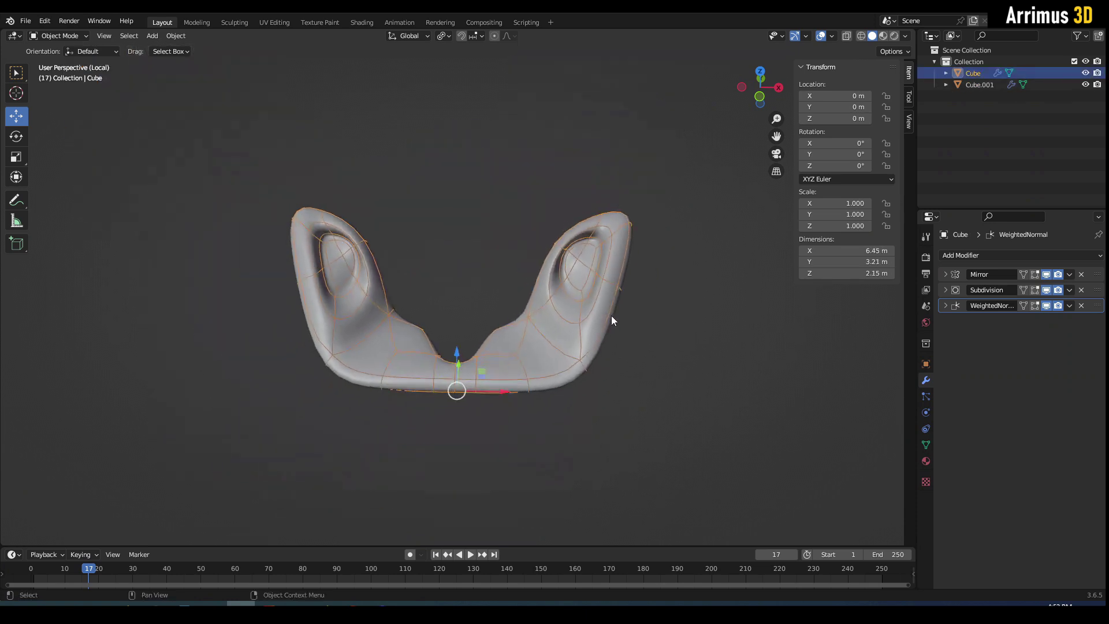
scroll(607, 312, up, 3)
key(Tab)
mouse_move(605, 312)
alt+middle_down()
mouse_move(653, 332)
mouse_move(621, 325)
alt+middle_up()
scroll(621, 325, up, 1)
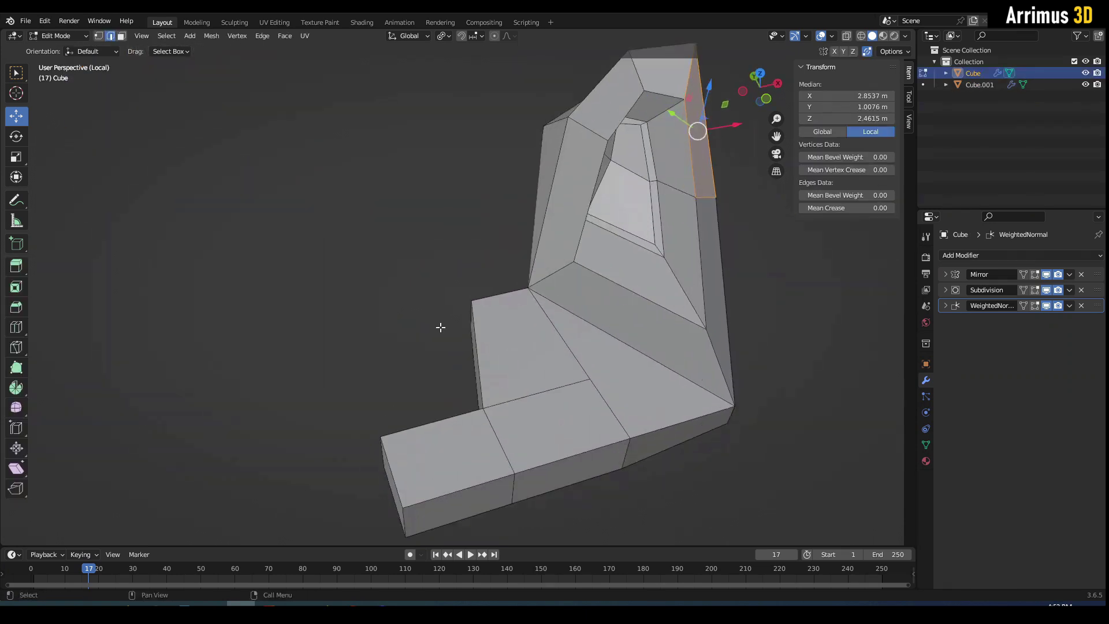
Add a loop cut along the lower front edge of the mesh's flat base and check the smoothed shape.
alt+middle_drag(440, 327, 594, 316)
key(alt+c)
drag(574, 320, 568, 344)
key(q)
alt+middle_drag(568, 344, 514, 358)
key(Tab)
alt+middle_drag(557, 325, 452, 358)
key(Tab)
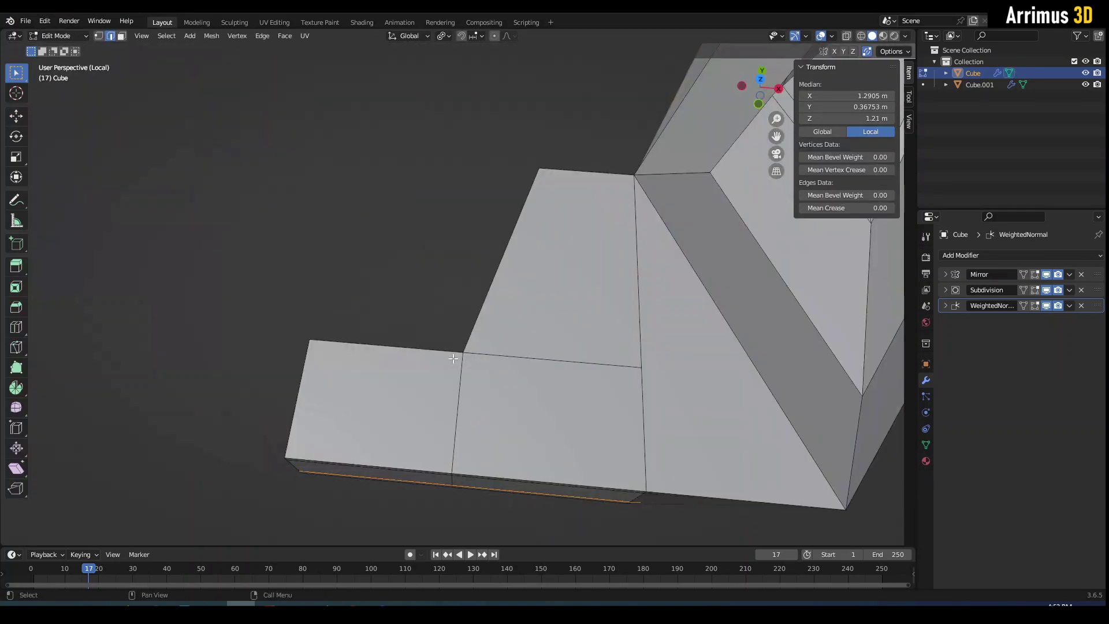
Add supporting loop cuts close to both sides of the inner step corner on the base, redoing the second one.
key(alt+c)
drag(439, 358, 494, 359)
key(q)
key(alt+c)
click(559, 345)
key(ctrl+z)
drag(559, 345, 489, 347)
key(Tab)
key(Tab)
Add a loop cut around the recessed end's angled frame, slid close to its outer edge, and check the smoothed shape.
alt+middle_drag(489, 385, 537, 233)
drag(514, 203, 499, 211)
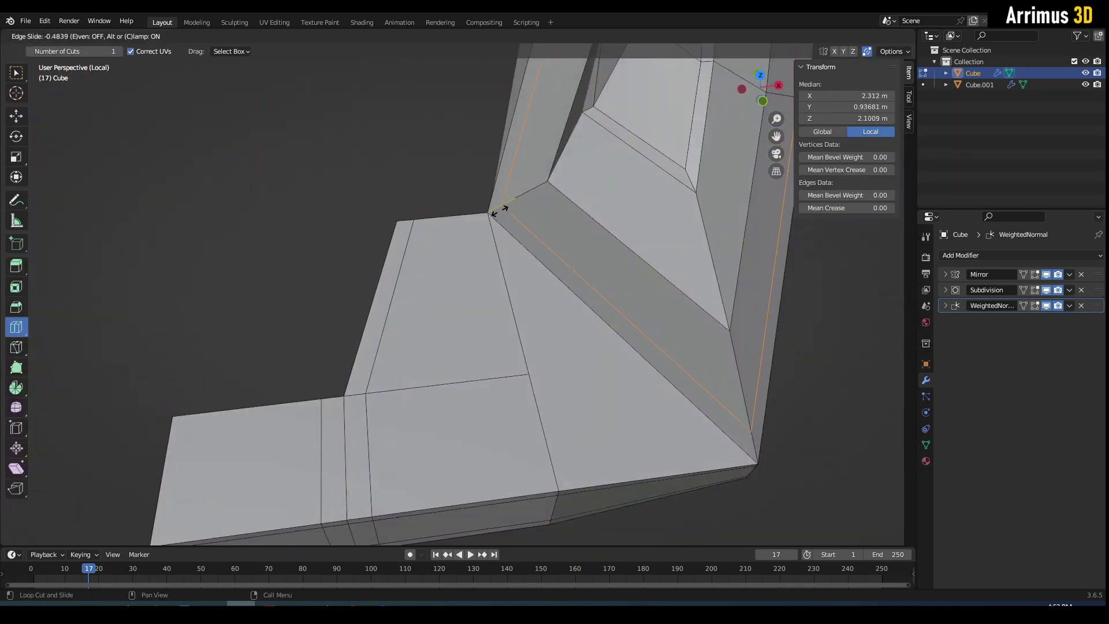
click(500, 211)
key(Tab)
middle_drag(680, 254, 571, 227)
key(Tab)
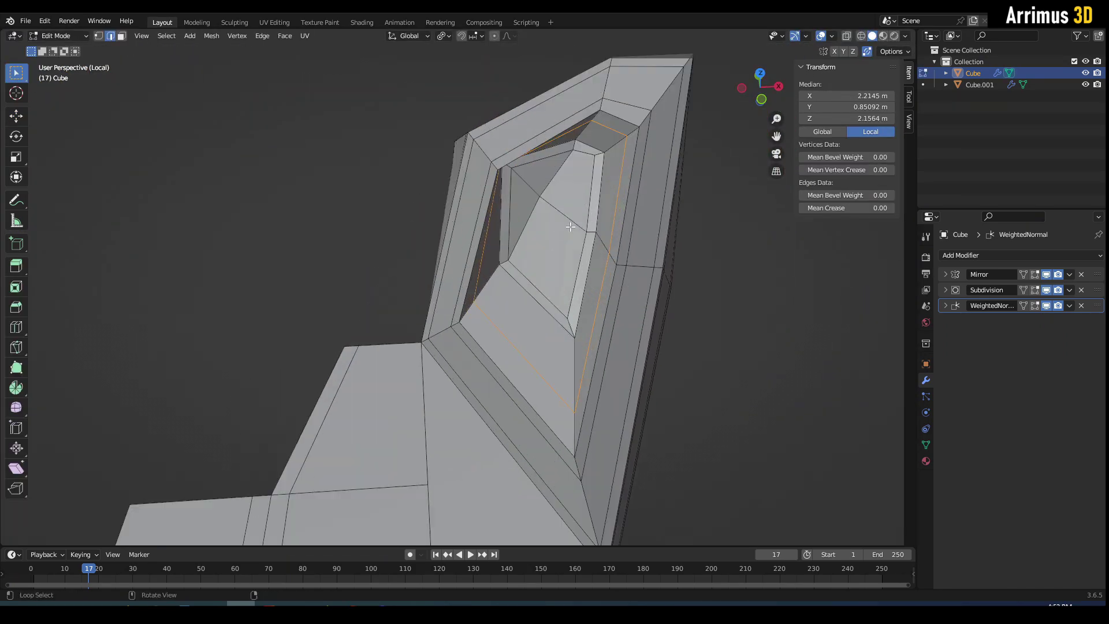
Add a loop cut on the raised panel inside the recess and view the smoothed shape in Object Mode.
key(alt+c)
drag(575, 259, 575, 281)
key(q)
key(Tab)
alt+middle_drag(594, 265, 591, 260)
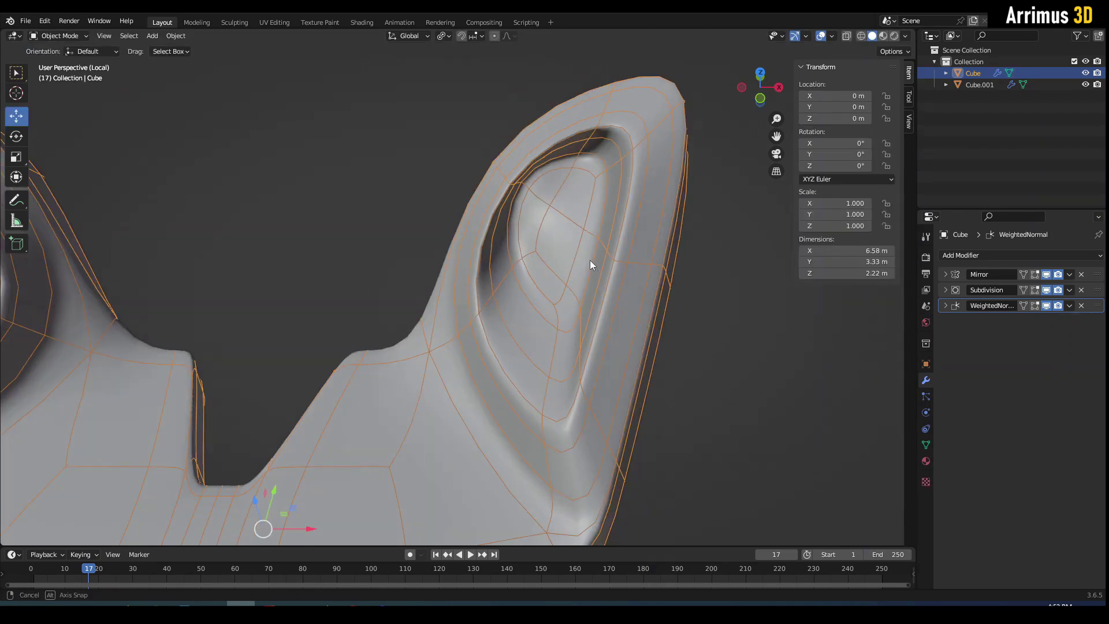
Add supporting loop cuts across the arm near its upper tip and beside the recess's raised panel, checking the smoothed shape.
key(Tab)
key(ctrl+r)
click(636, 190)
click(635, 193)
key(Tab)
key(Tab)
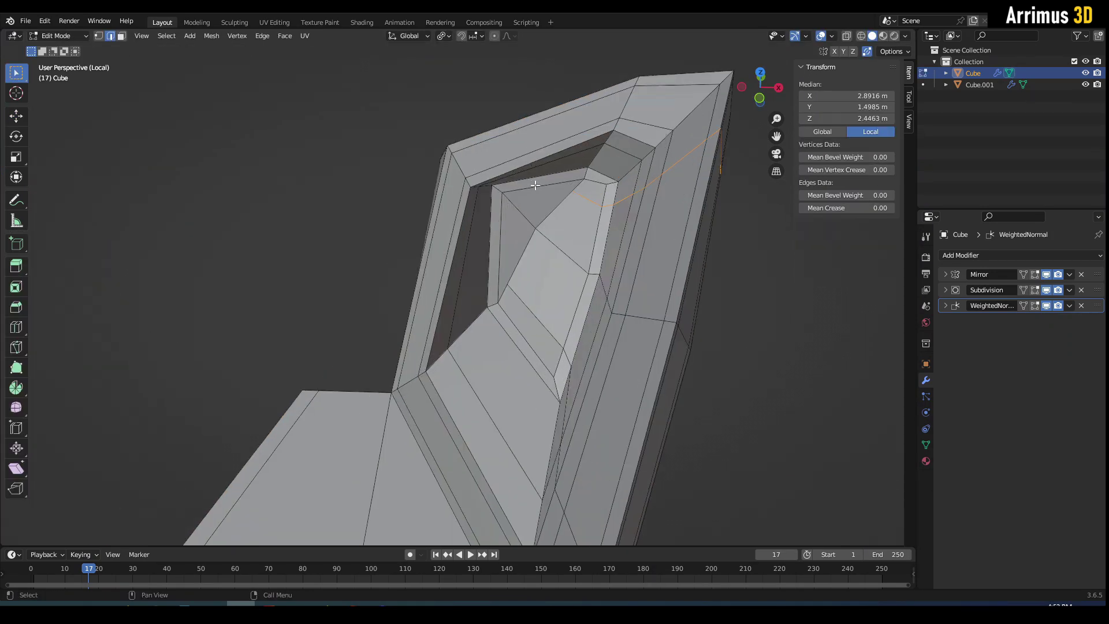
key(ctrl+r)
click(496, 248)
click(492, 256)
key(Tab)
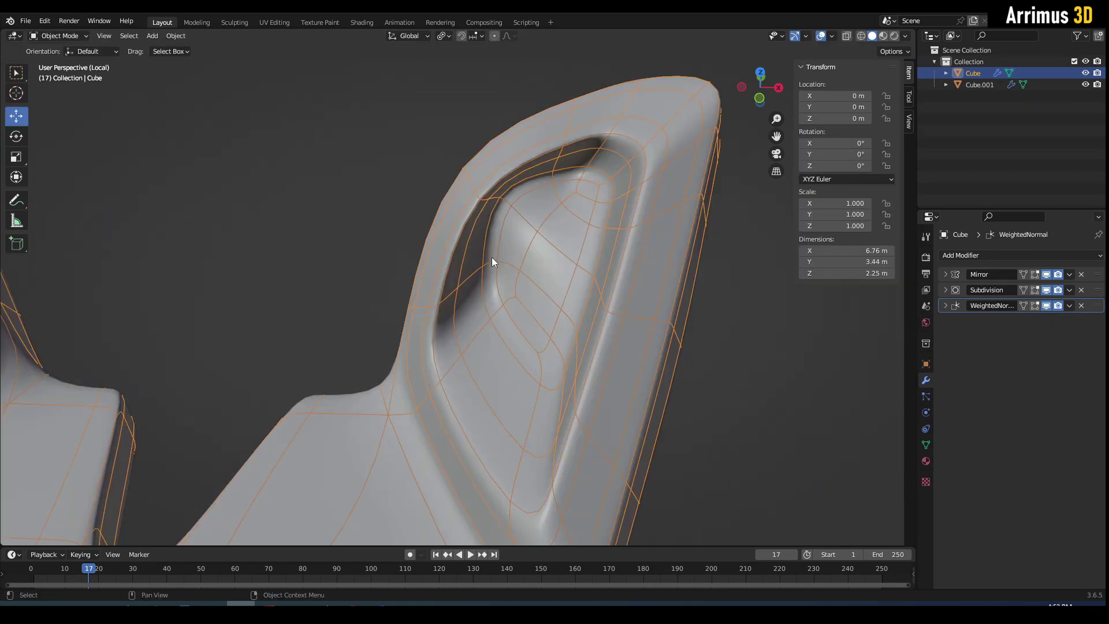
Add another supporting loop cut through the recessed arm and check how the smoothed surface tightens.
alt+middle_drag(492, 262, 601, 253)
key(Tab)
key(Tab)
key(Tab)
key(ctrl+r)
click(567, 257)
click(614, 312)
key(Tab)
middle_drag(516, 313, 602, 281)
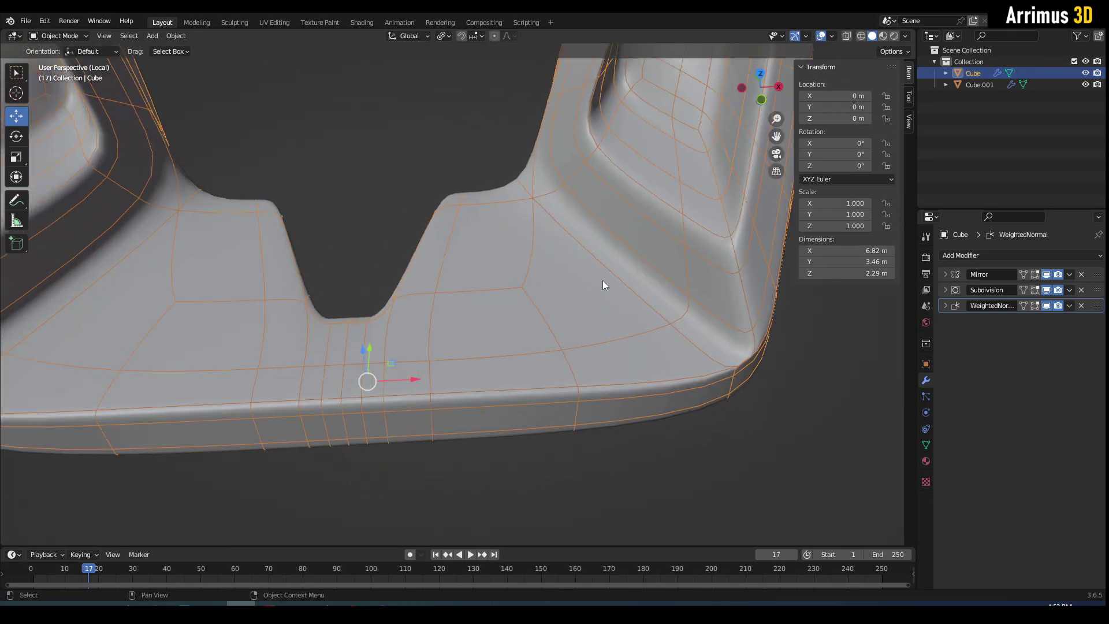
Add a loop cut along the base's flat top near its front edge and check the smoothed shape.
key(Tab)
drag(407, 324, 408, 334)
key(Tab)
scroll(484, 358, down, 4)
alt+middle_drag(484, 358, 477, 382)
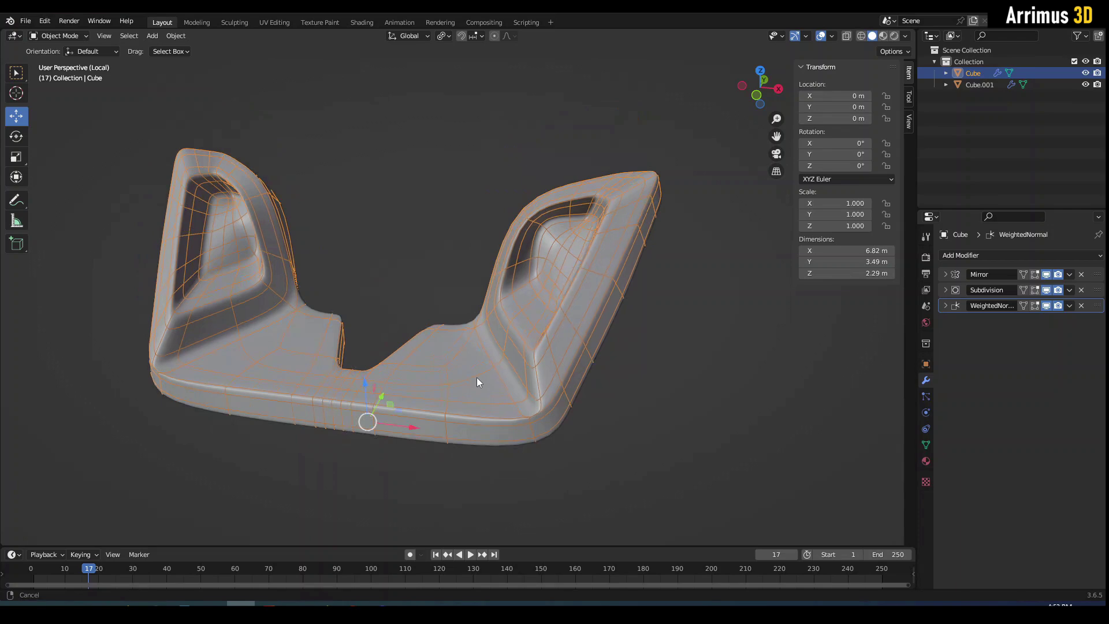
Leave the isolated local view, bringing the creased model back, and select the loop-cut model.
key(alt+q)
scroll(478, 379, down, 2)
alt+middle_drag(554, 356, 621, 349)
click(622, 349)
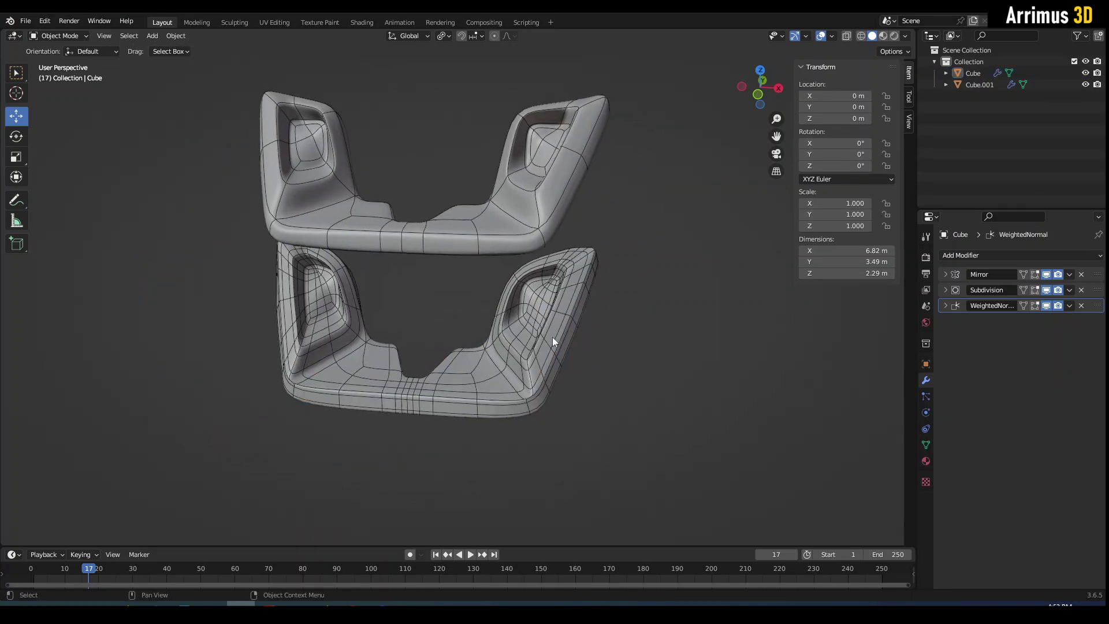
scroll(552, 341, up, 2)
click(524, 329)
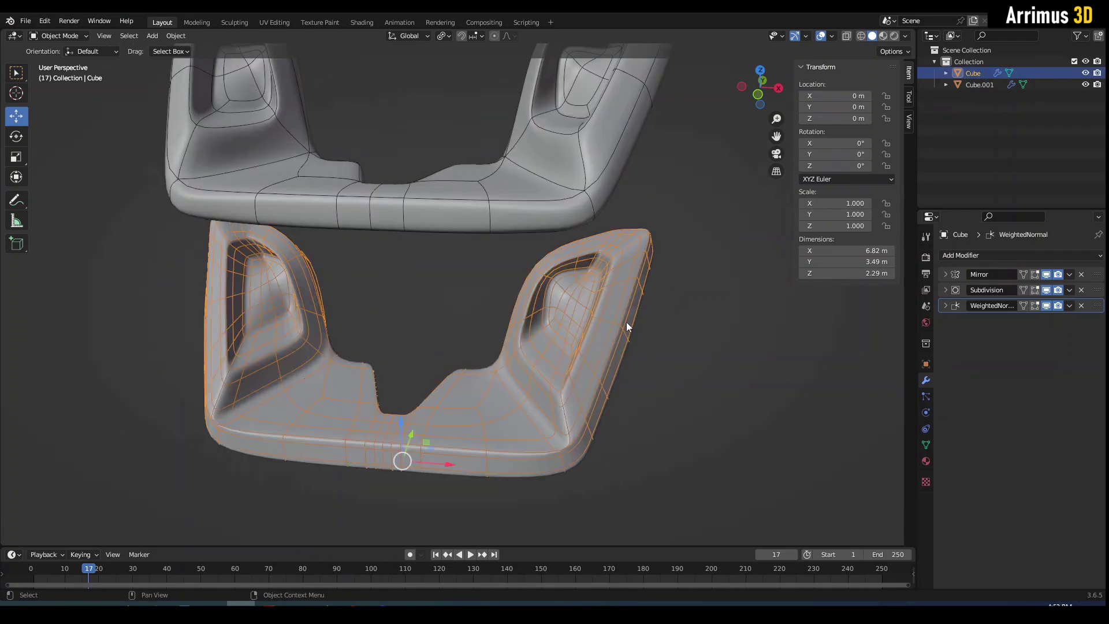
Duplicate the loop-cut model and raise the copy straight up to about Z 5.75 m.
middle_drag(627, 327, 588, 343)
middle_drag(563, 394, 522, 258)
scroll(502, 295, down, 2)
shift+middle_drag(495, 324, 490, 279)
key(shift+d)
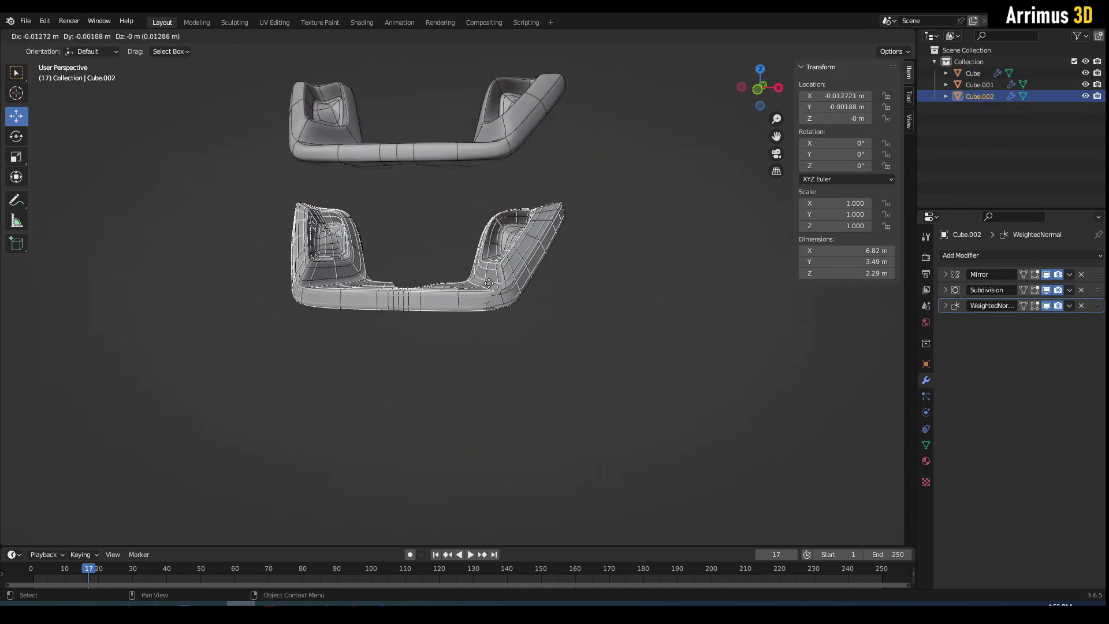
key(z)
click(492, 240)
shift+middle_drag(492, 240, 379, 317)
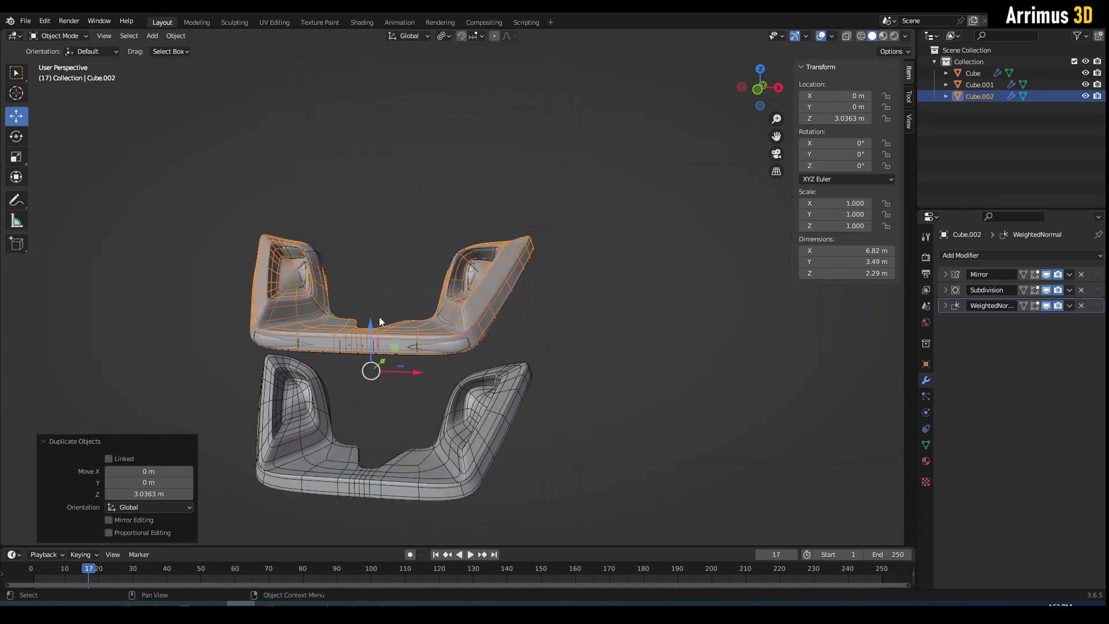
key(shift+d)
key(z)
drag(486, 217, 486, 216)
click(486, 216)
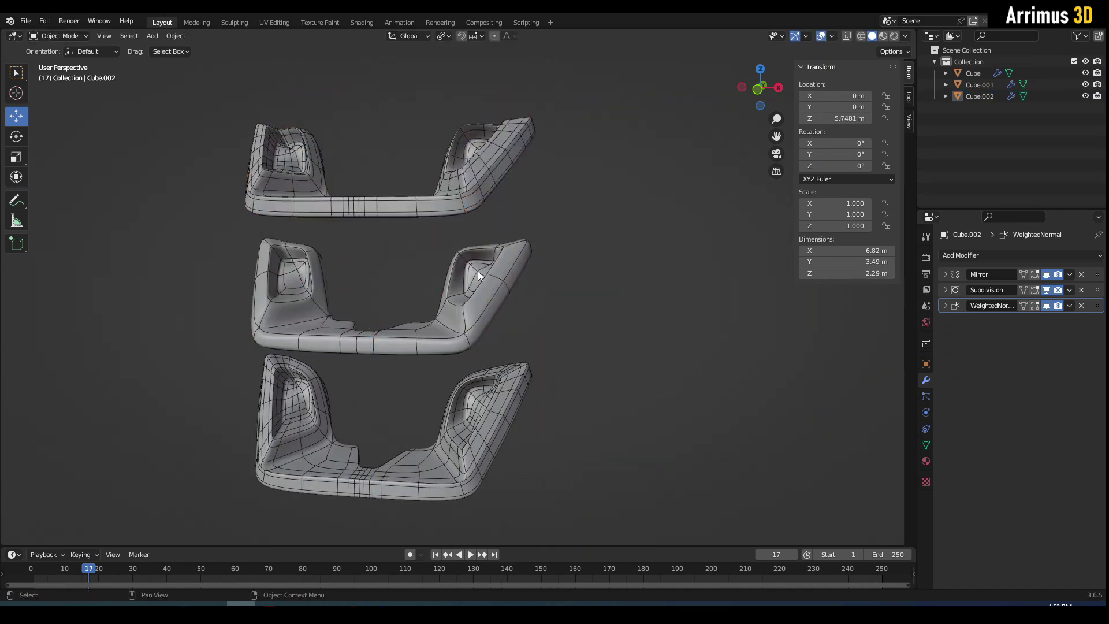
Move the creased model straight down below the others to about Z -4.04 m.
click(441, 331)
shift+middle_drag(440, 331, 454, 248)
scroll(460, 314, down, 1)
key(g)
key(z)
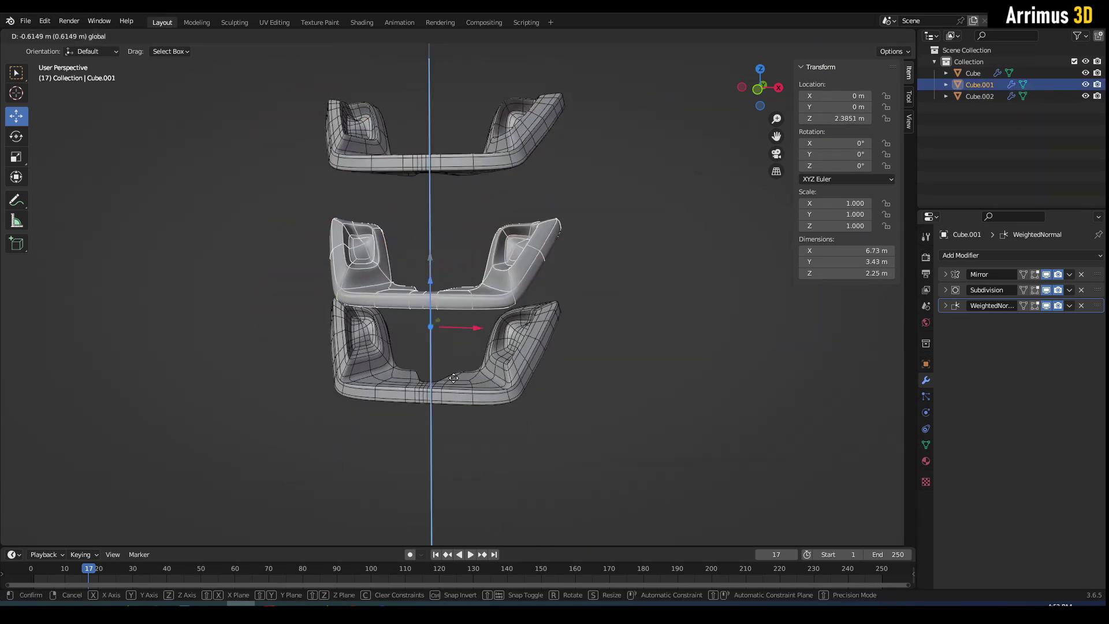
drag(449, 521, 452, 539)
shift+middle_drag(486, 440, 520, 375)
click(526, 309)
Lower the loop-cut copy by about 1.56 m along Z, closer to the original.
shift+middle_drag(545, 94, 548, 220)
click(543, 212)
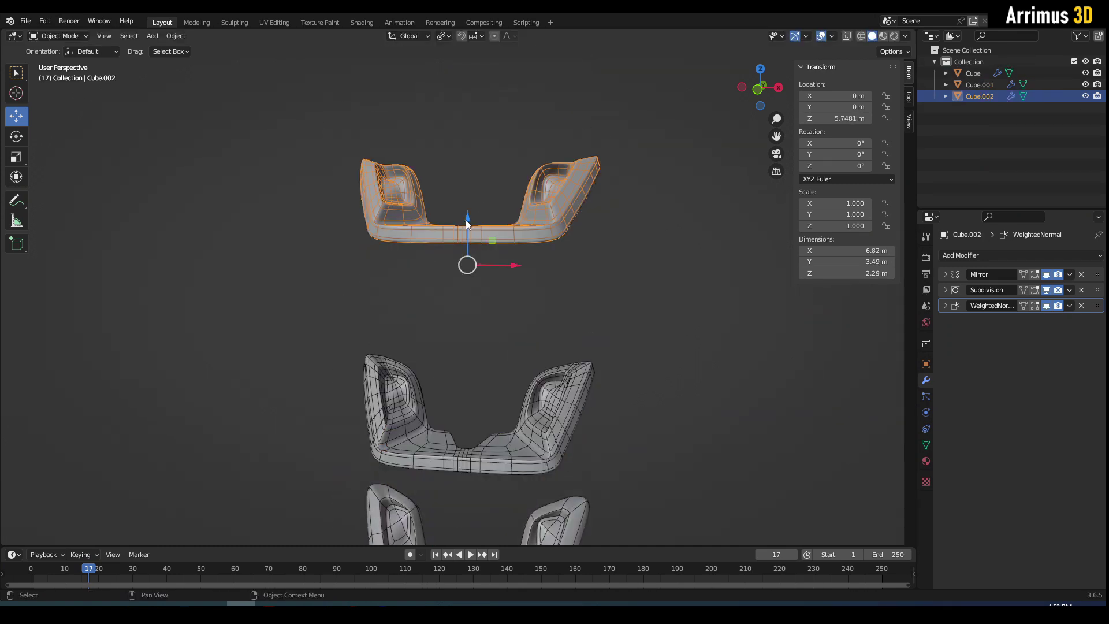
key(g)
key(z)
click(472, 309)
middle_drag(472, 309, 462, 347)
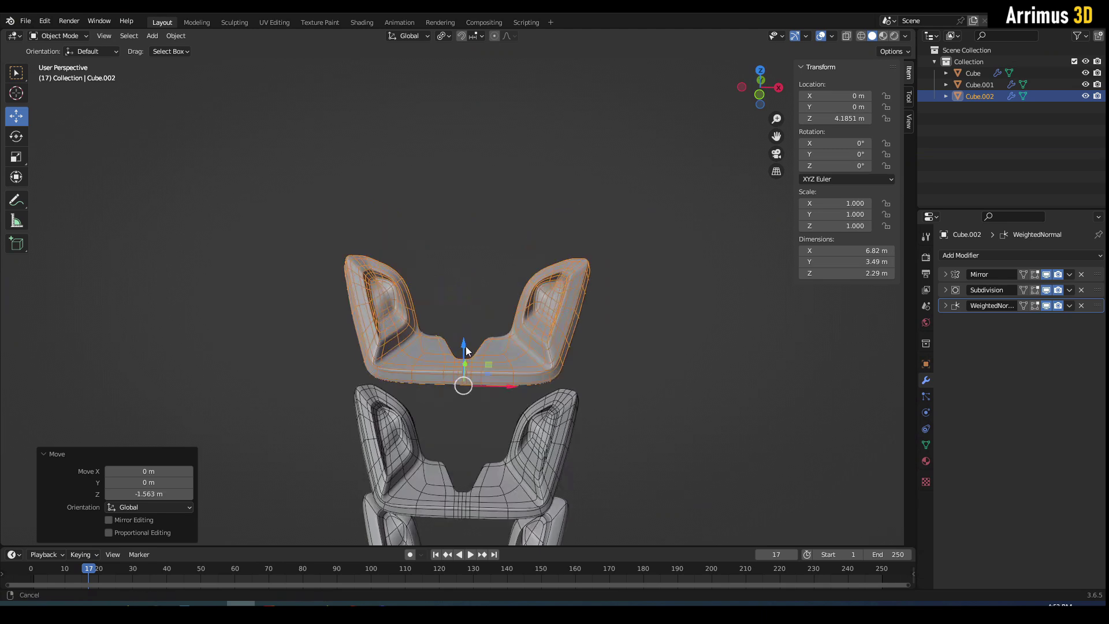
Duplicate the loop-cut copy about 3.69 m straight up to make another model in the column.
scroll(462, 346, down, 3)
key(shift+d)
key(z)
click(497, 249)
right_click(604, 304)
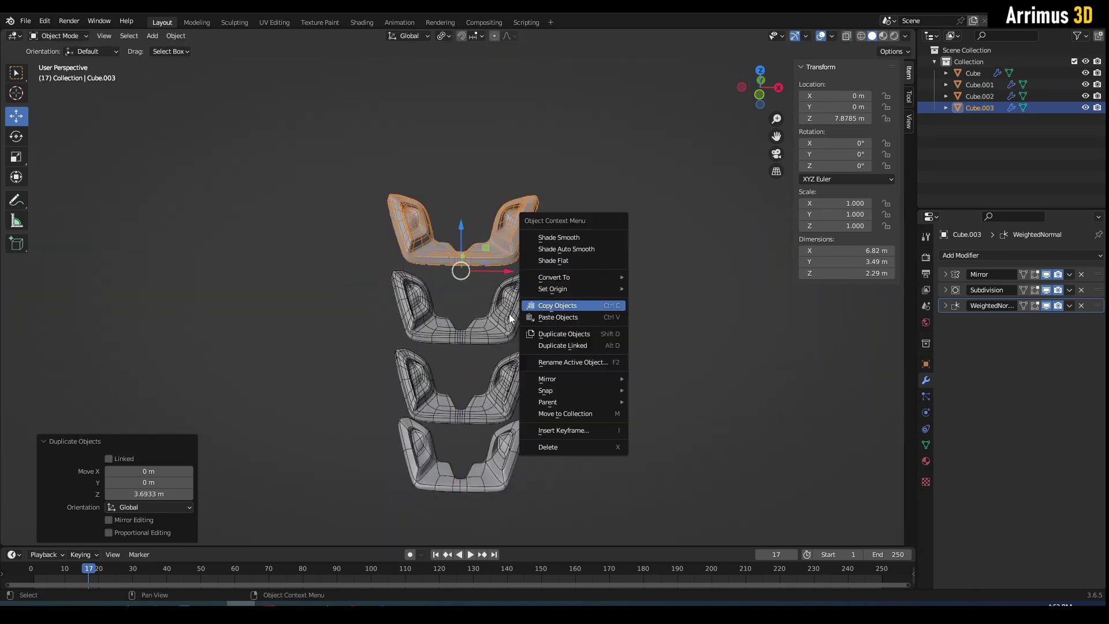
Examine the control mesh and smoothed shape of the second model from the top and compare it with its neighbours.
click(498, 318)
scroll(504, 323, up, 4)
key(Tab)
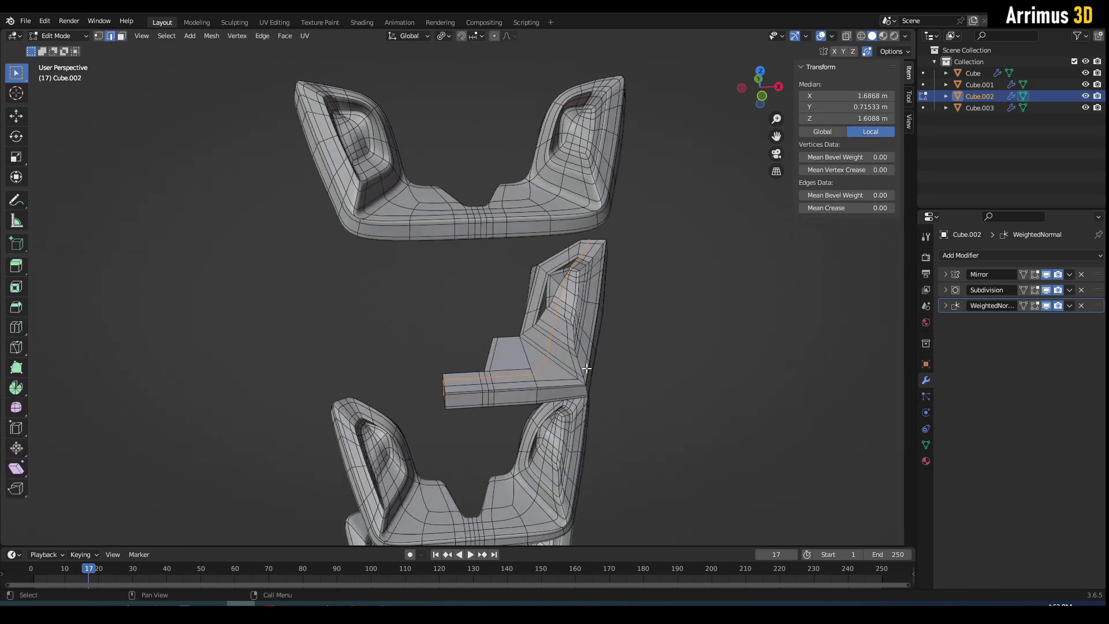
click(607, 371)
scroll(618, 366, up, 6)
scroll(618, 367, down, 5)
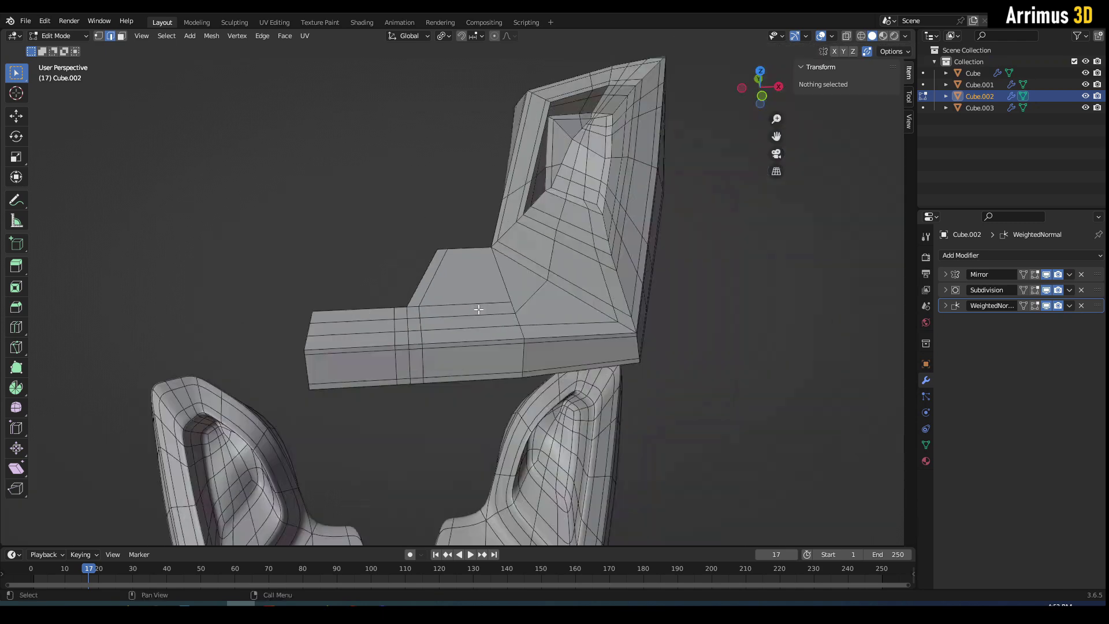
middle_drag(478, 310, 495, 342)
key(Tab)
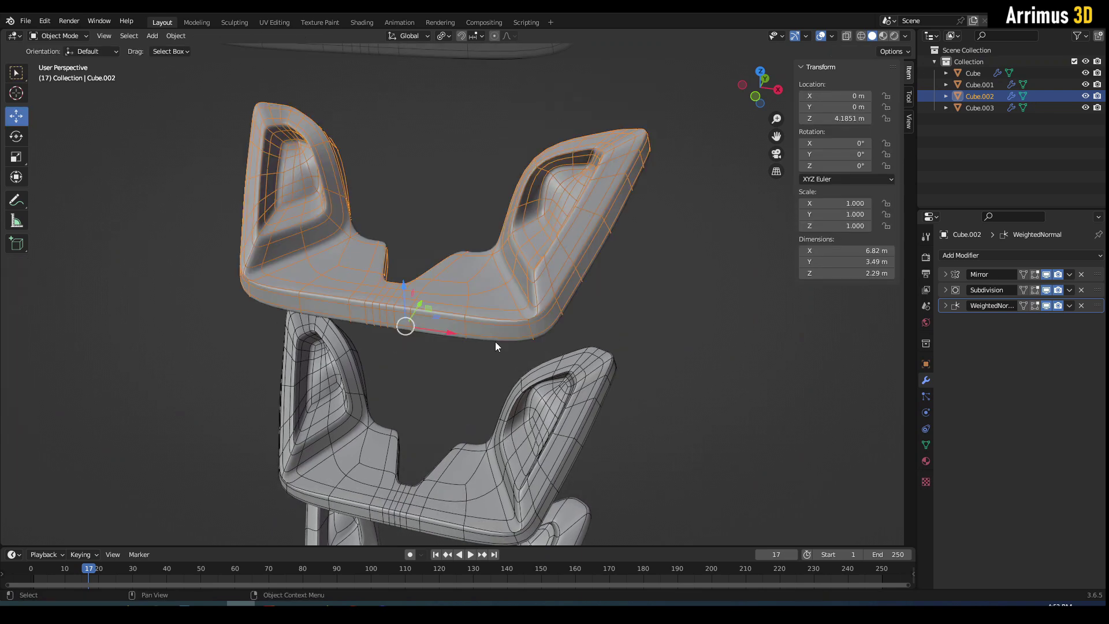
scroll(471, 332, down, 3)
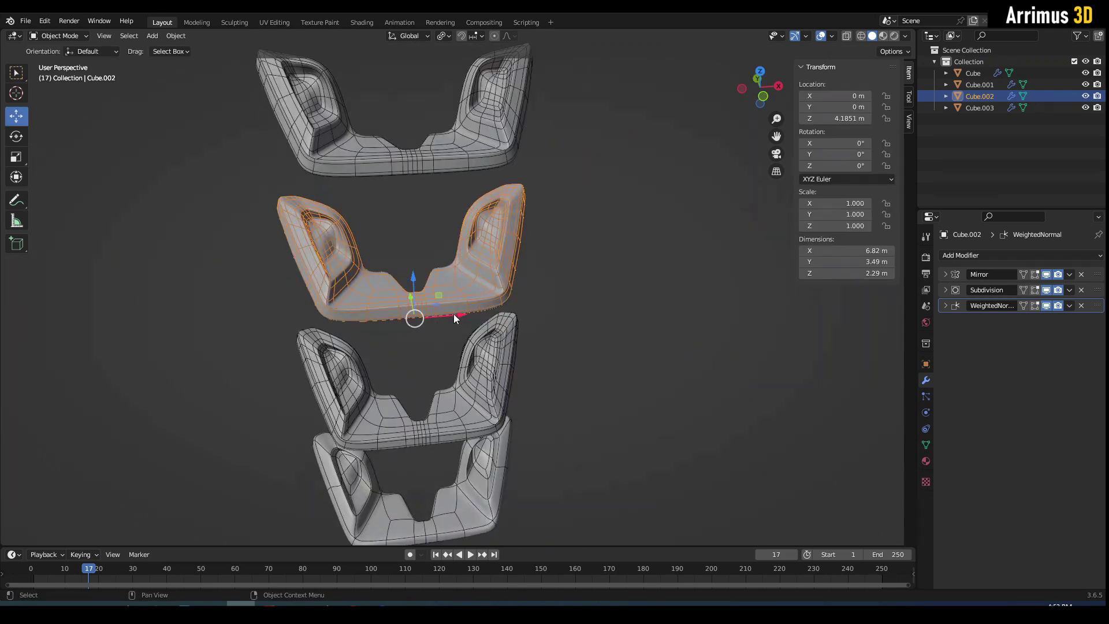
middle_drag(473, 293, 453, 298)
scroll(451, 295, up, 4)
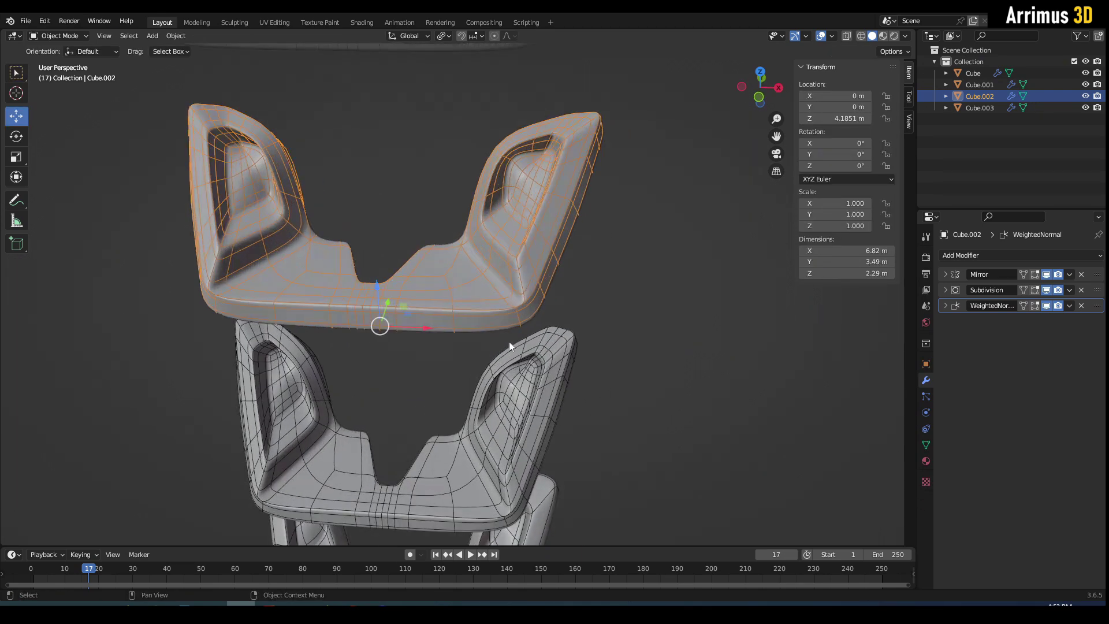
shift+middle_drag(509, 346, 479, 354)
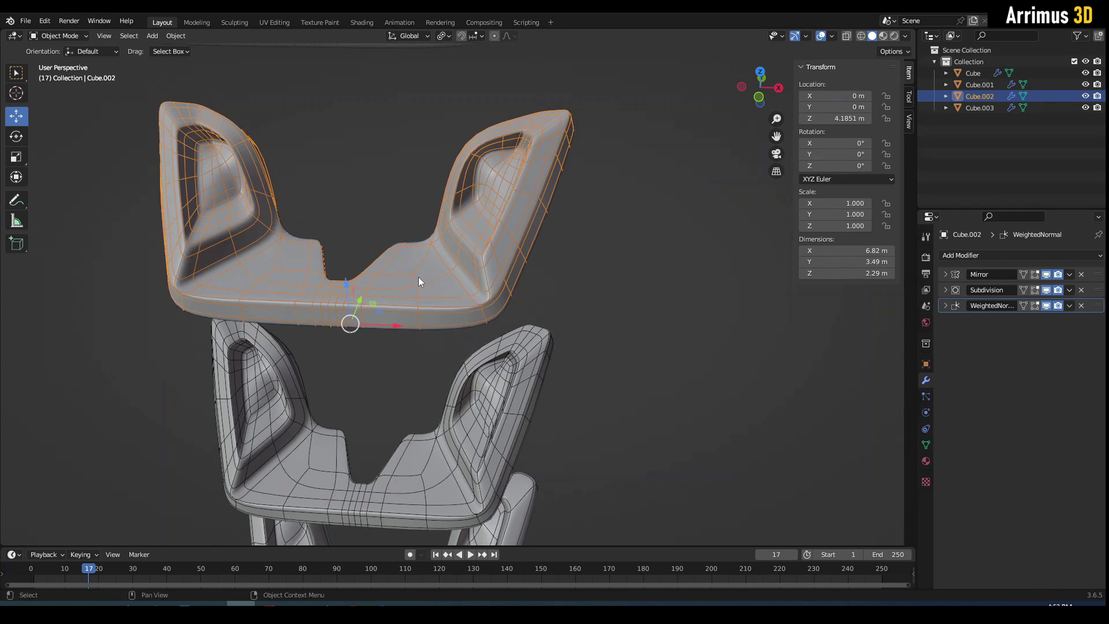
Duplicate the creased model at the end of the column about 8.06 m straight up.
scroll(418, 276, down, 4)
middle_drag(433, 391, 470, 411)
click(470, 457)
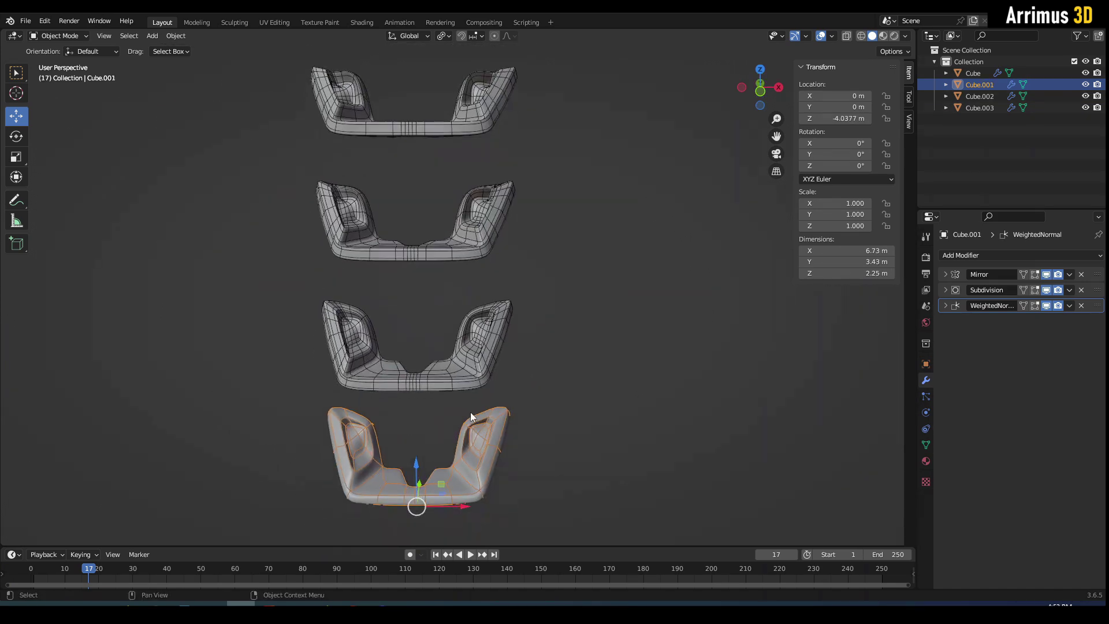
key(shift+d)
key(z)
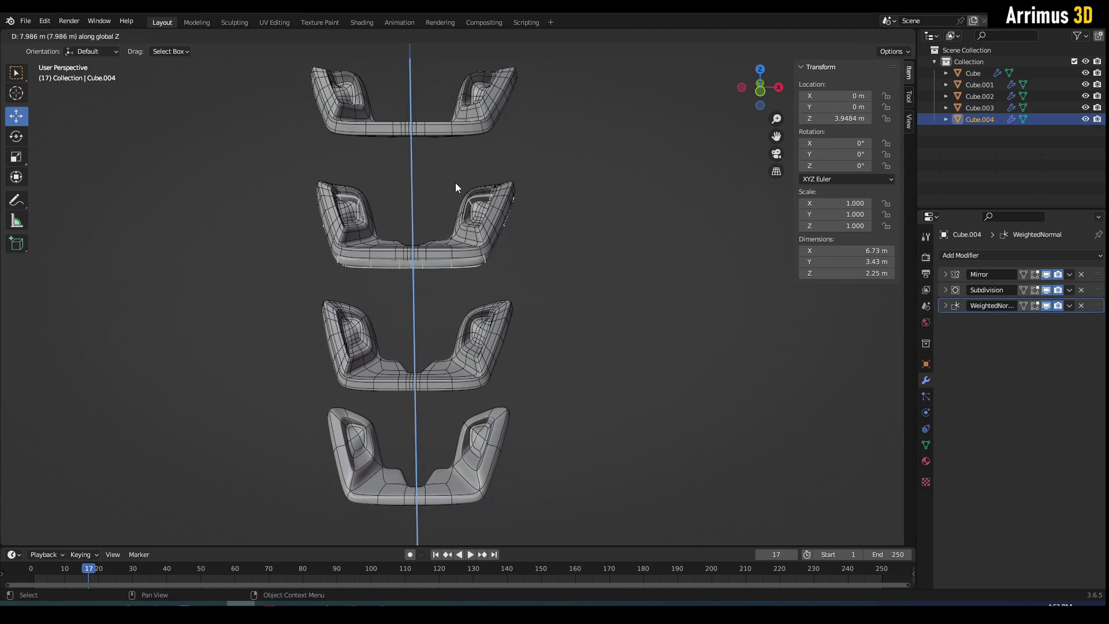
click(458, 185)
shift+middle_drag(459, 184, 408, 279)
Move the creased copy out beside the column to about X 7.35 m and Z 4.26 m.
key(shift+d)
key(x)
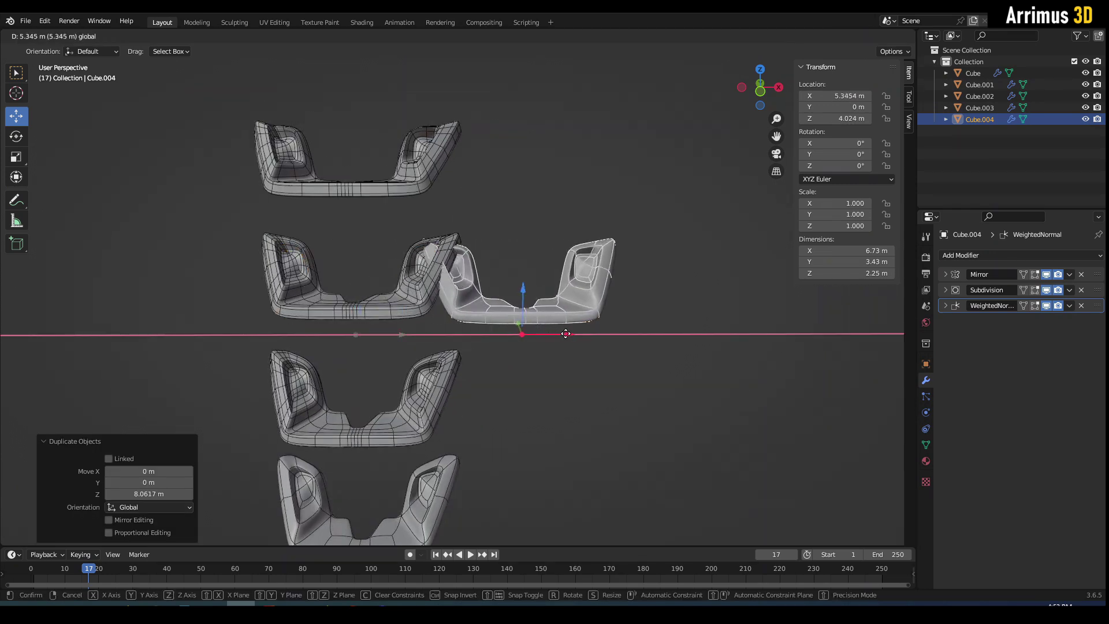
click(603, 331)
key(g)
key(z)
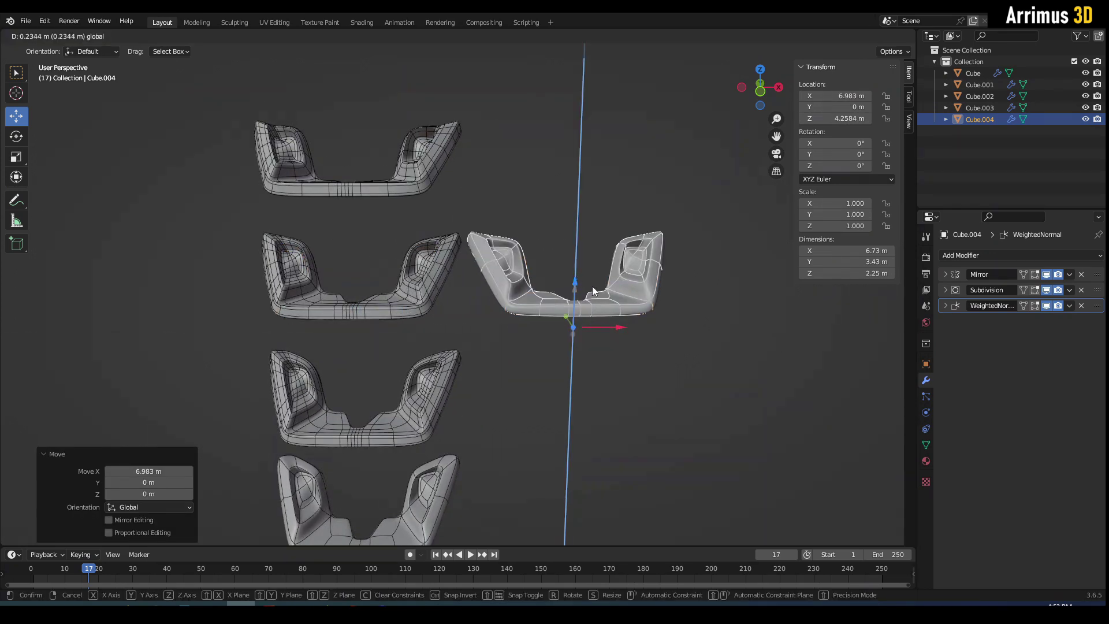
click(601, 329)
key(g)
key(x)
click(615, 320)
middle_drag(615, 320, 598, 341)
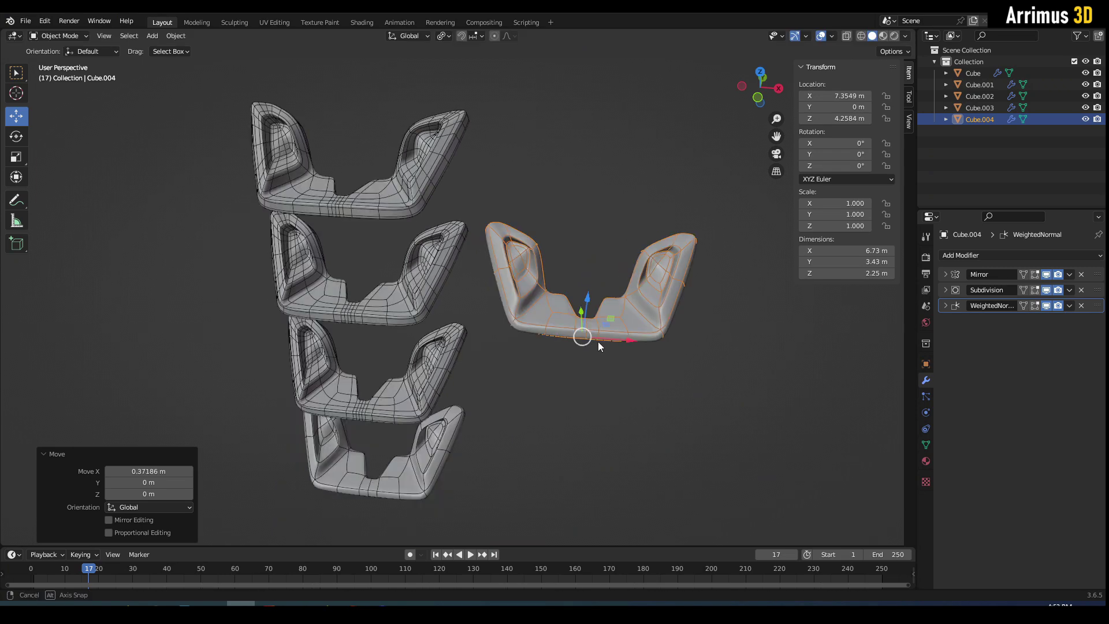
Connect the interior vertex on the creased copy's flat base to the raised step's outer corner with a new edge.
scroll(542, 341, up, 3)
key(Tab)
middle_drag(617, 394, 529, 374)
scroll(530, 374, up, 3)
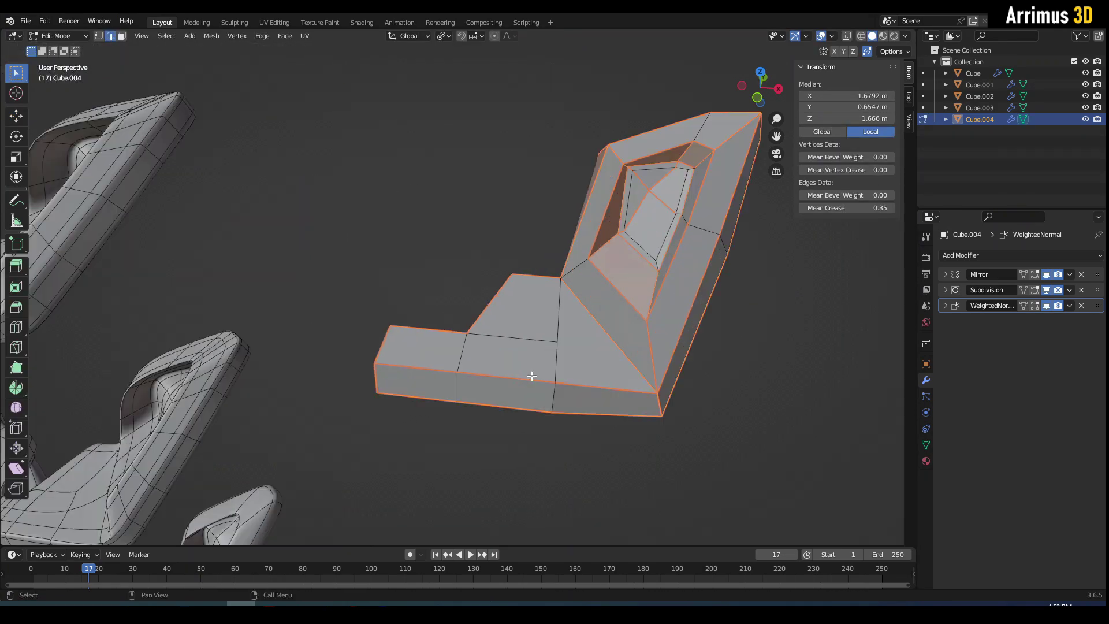
key(1)
click(546, 417)
middle_drag(546, 417, 525, 397)
scroll(544, 343, up, 4)
click(601, 352)
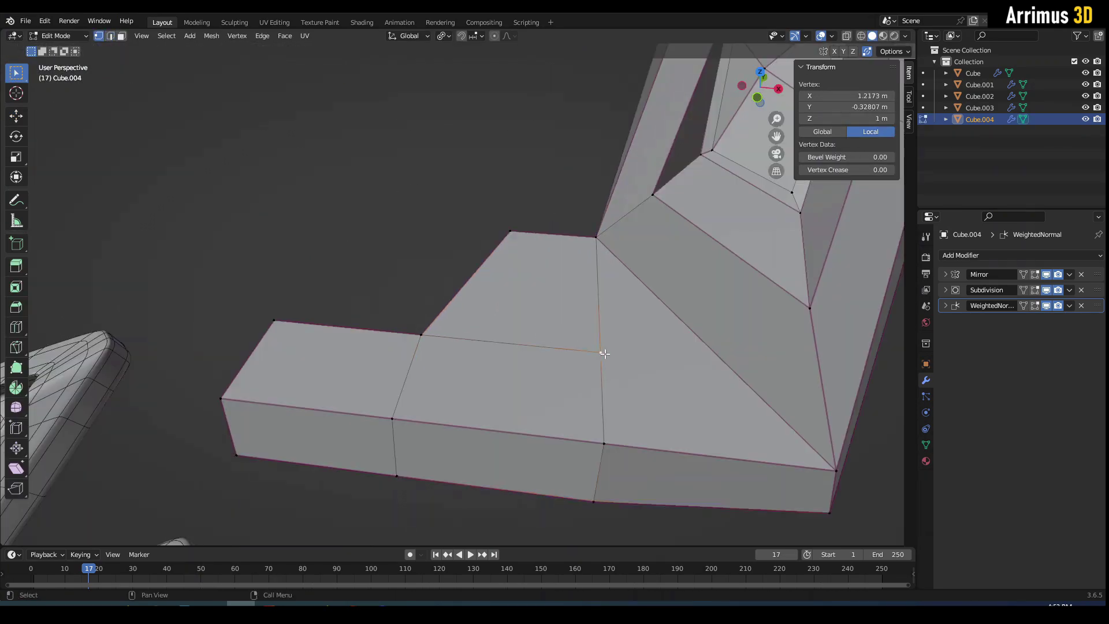
shift+click(516, 230)
key(j)
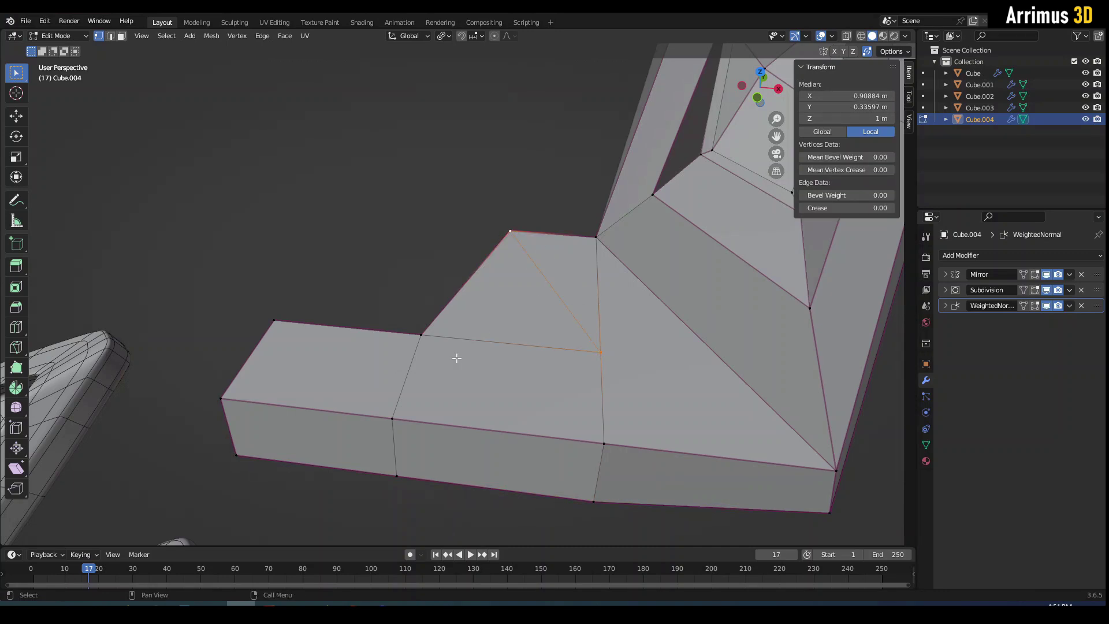
Knife-cut an edge from the inner step corner to the front-edge vertex of the base and check the smoothed shape.
middle_drag(456, 358, 445, 322)
key(k)
click(433, 306)
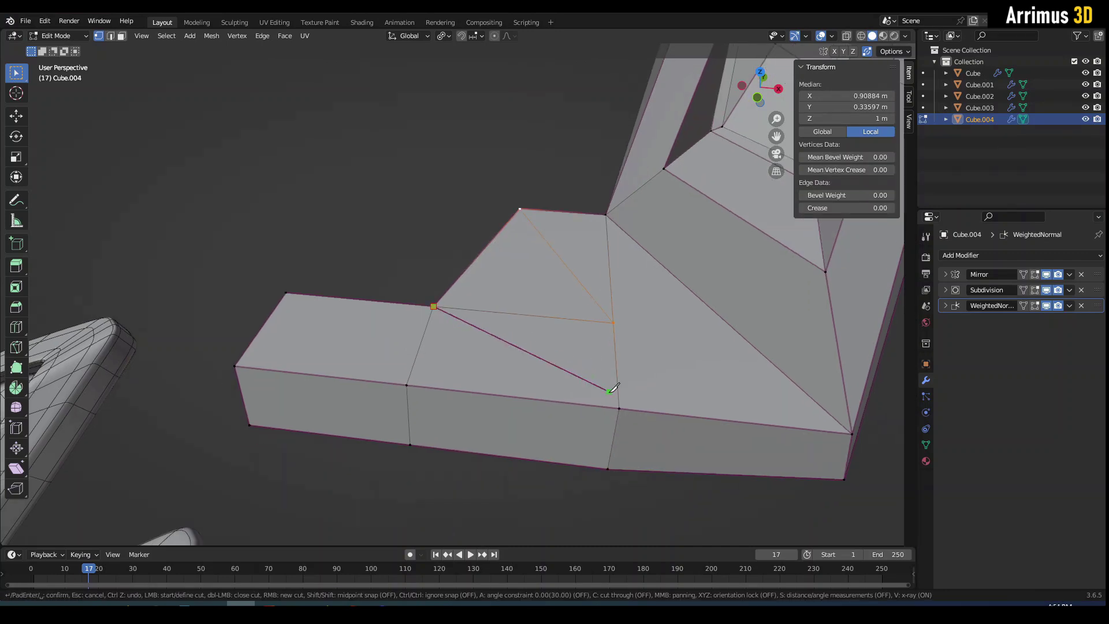
click(619, 408)
key(Return)
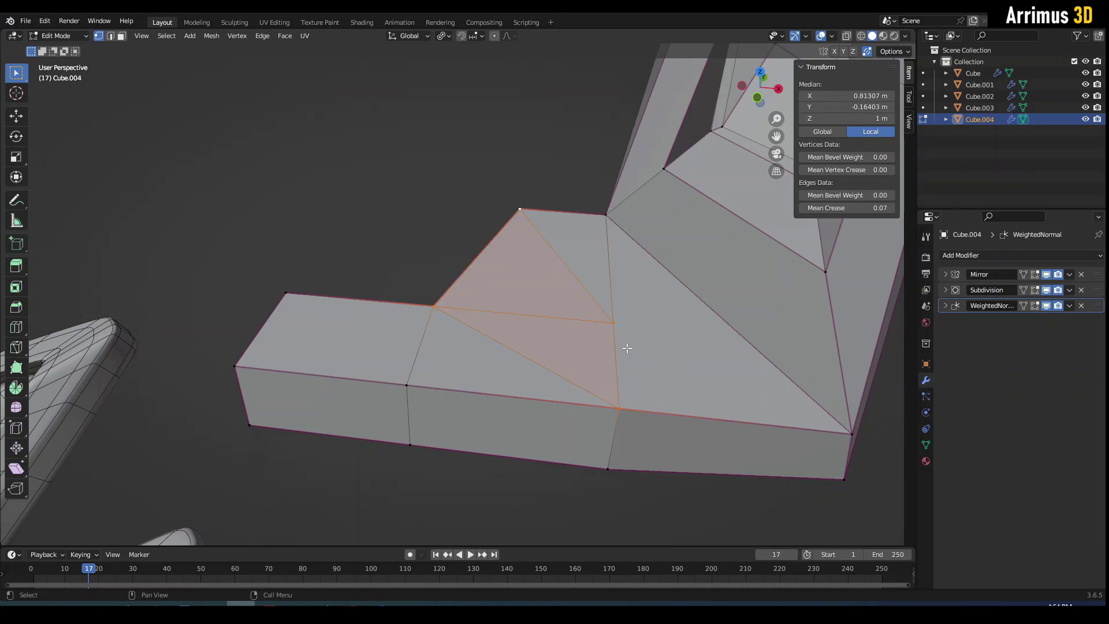
key(Tab)
key(Tab)
Knife-cut an edge from the base's interior vertex to its outer front corner and check the smoothed shape.
middle_drag(606, 341, 532, 337)
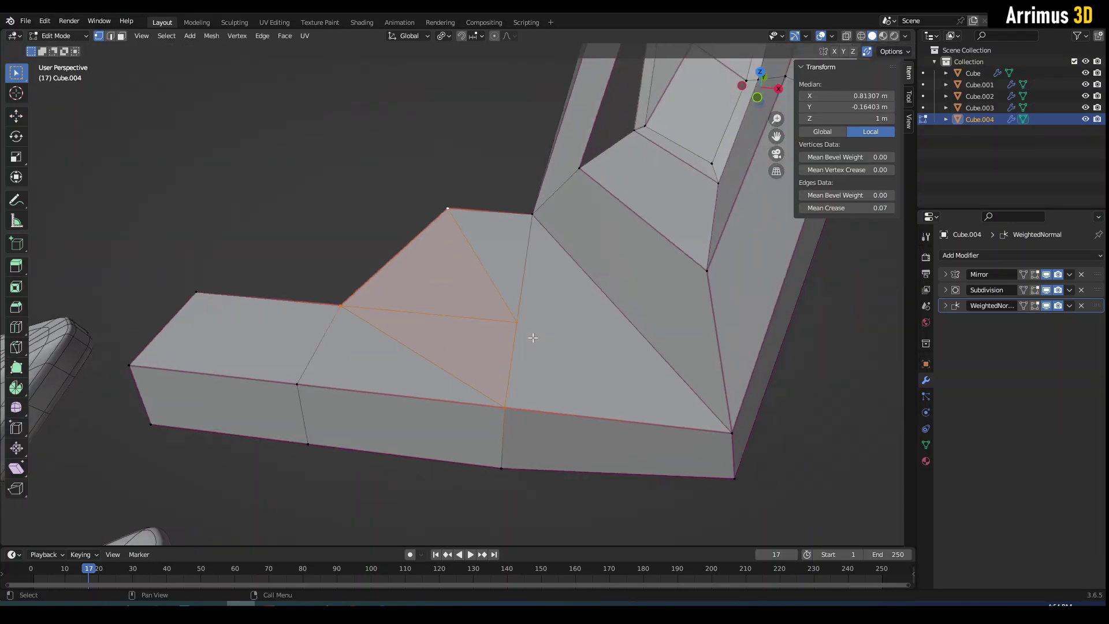
key(k)
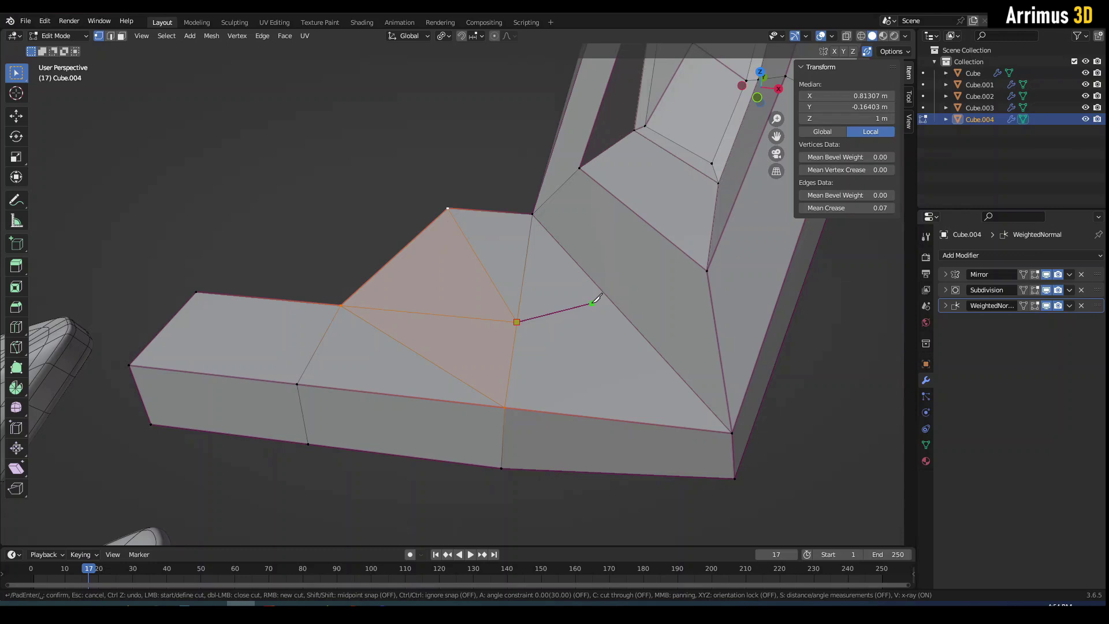
click(731, 432)
key(Return)
key(Tab)
middle_drag(543, 351, 492, 355)
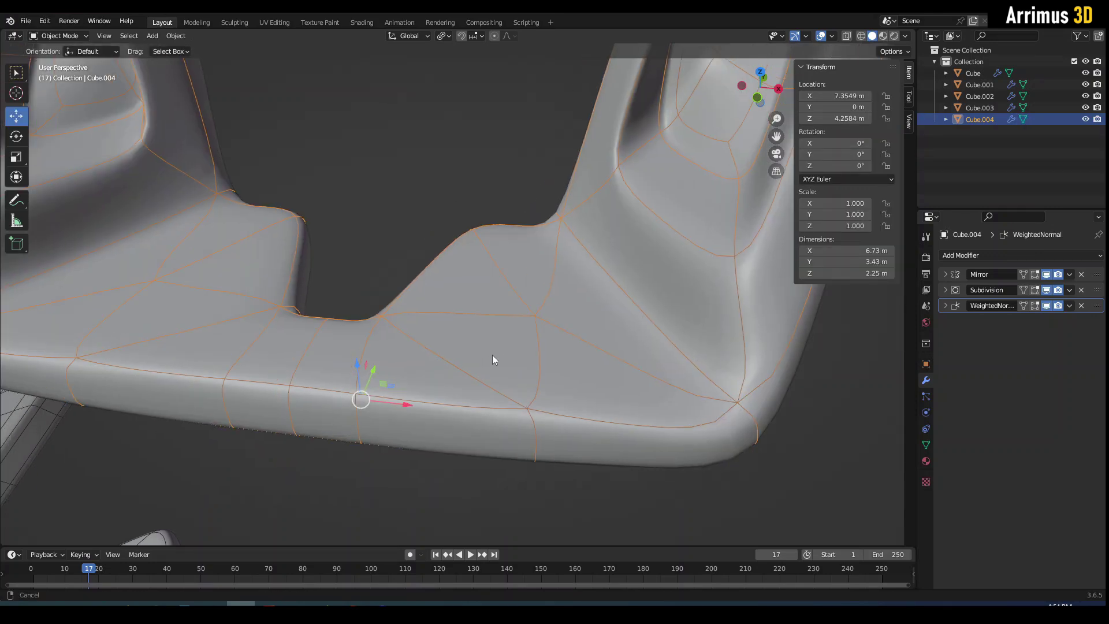
Knife-cut an edge from the inner step corner to the base's mirror edge, near its front corner, and view the smoothed result.
key(Tab)
key(k)
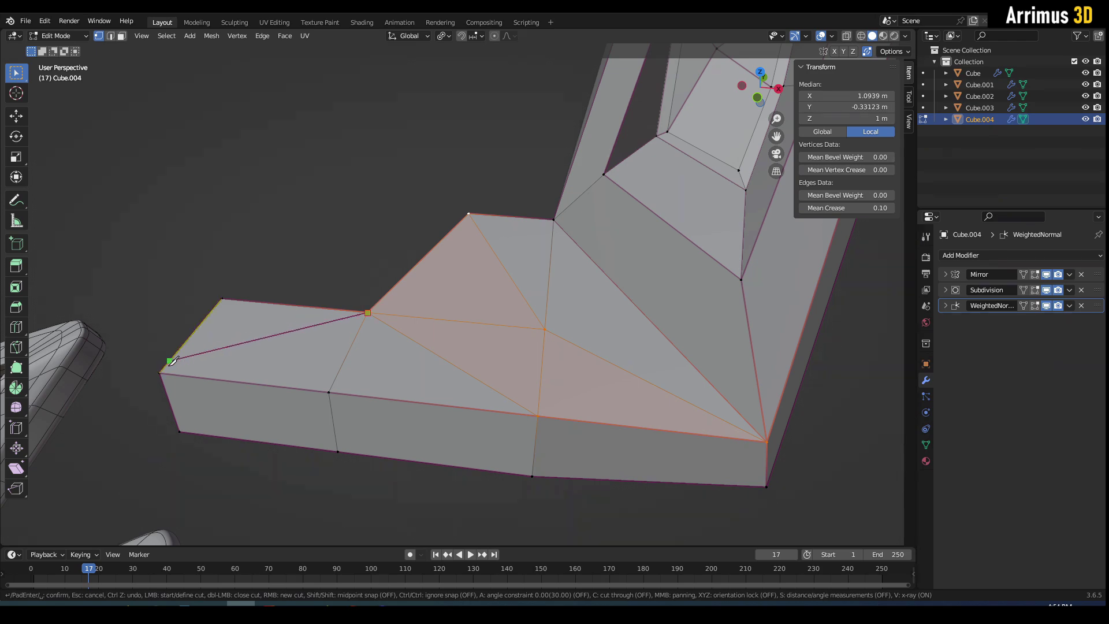
click(169, 362)
key(Return)
key(Tab)
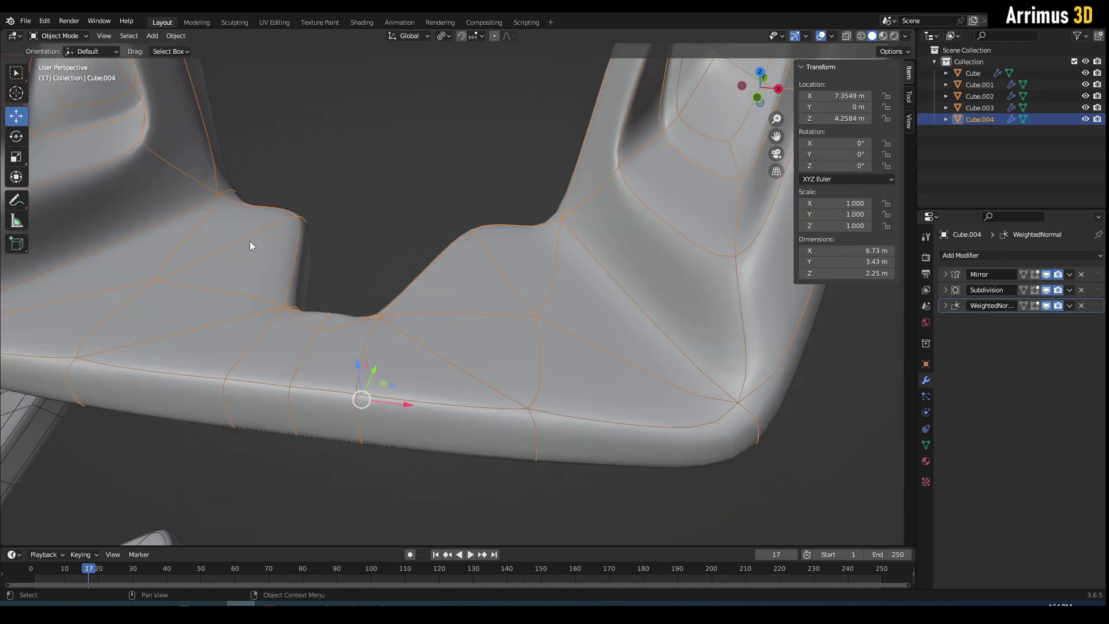
Compare the smoothed surface of the triangulated creased copy with the loop-cut models beside it.
shift+middle_drag(381, 281, 425, 309)
scroll(426, 309, down, 3)
click(432, 451)
click(507, 338)
middle_drag(507, 397, 522, 374)
scroll(522, 374, down, 4)
shift+middle_drag(405, 367, 468, 376)
click(290, 306)
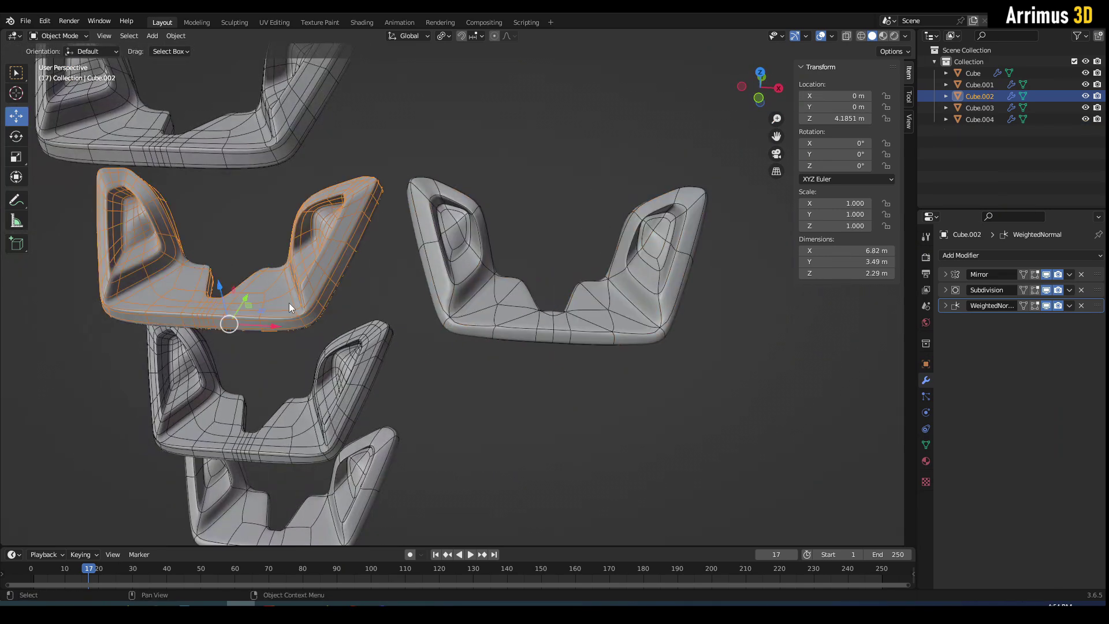
On the second-highest loop-cut model, knife-cut an edge from the base's interior vertex to the raised step's inner upper vertex.
click(601, 319)
click(317, 286)
shift+middle_drag(318, 286, 457, 305)
scroll(362, 312, up, 3)
key(Tab)
scroll(457, 305, up, 4)
scroll(497, 287, up, 3)
key(k)
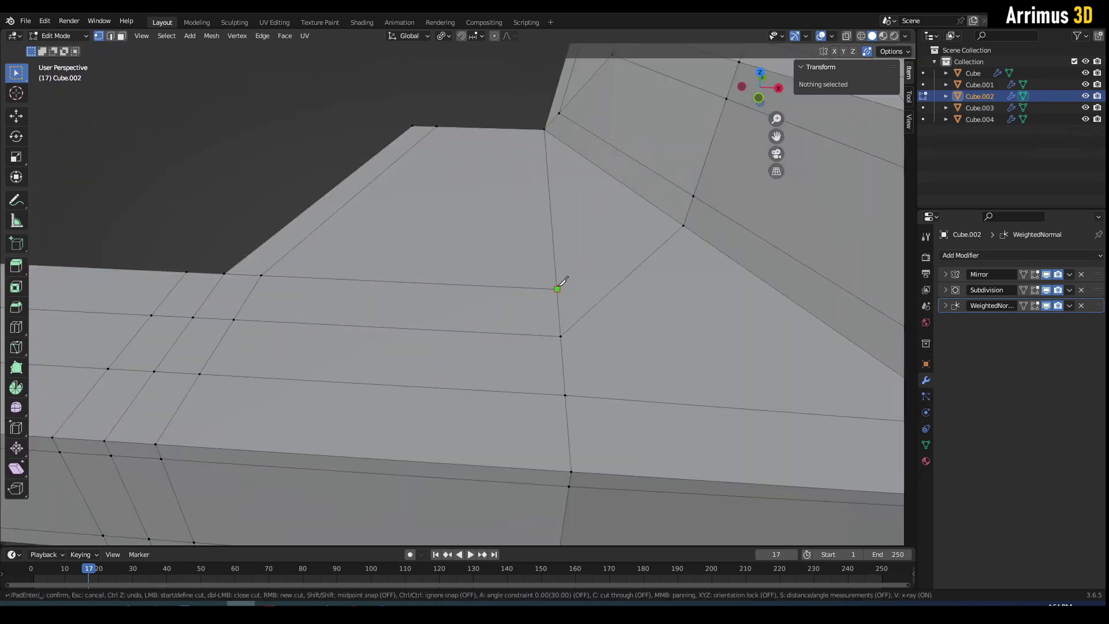
click(437, 126)
key(Return)
scroll(520, 272, down, 3)
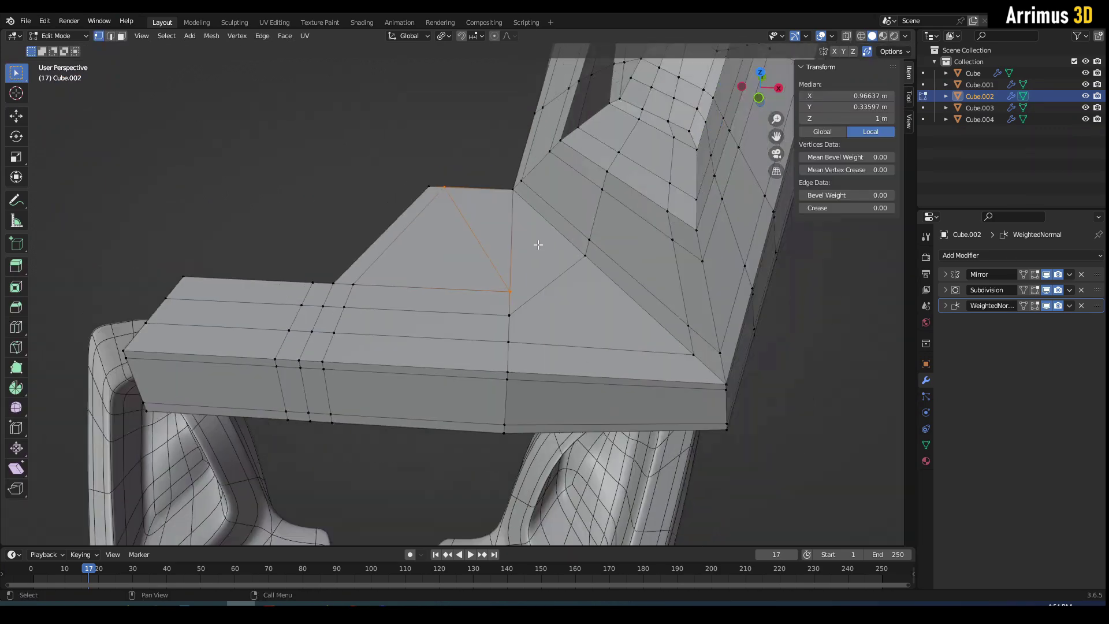
Knife-cut edges from the base's two interior vertices to the pocket wall's lower vertex and the outer corner vertex.
click(596, 270)
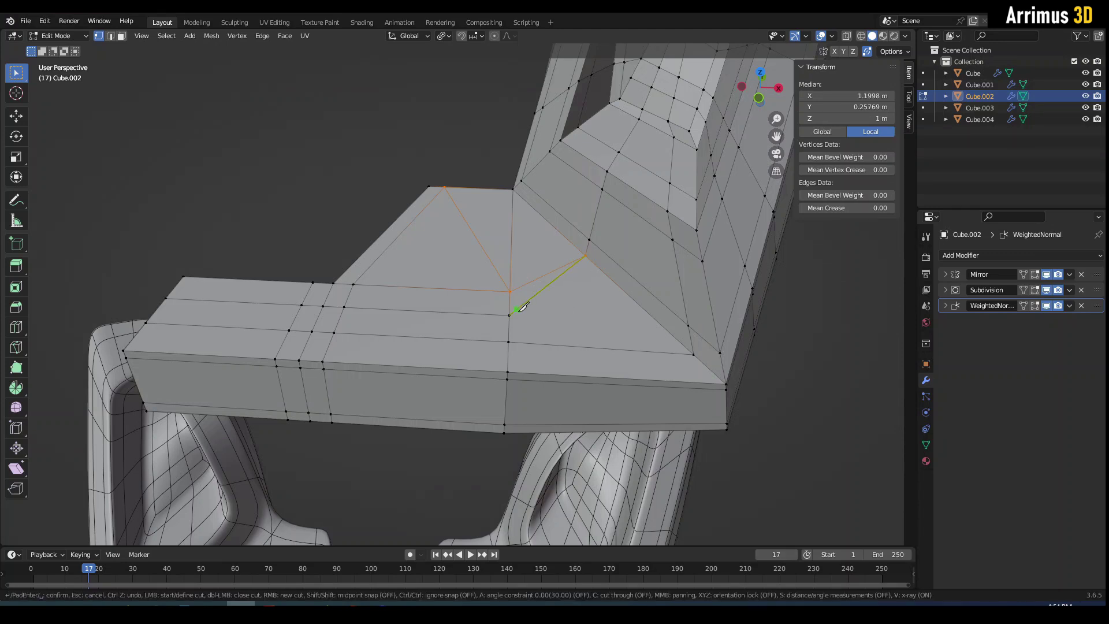
click(693, 354)
key(Return)
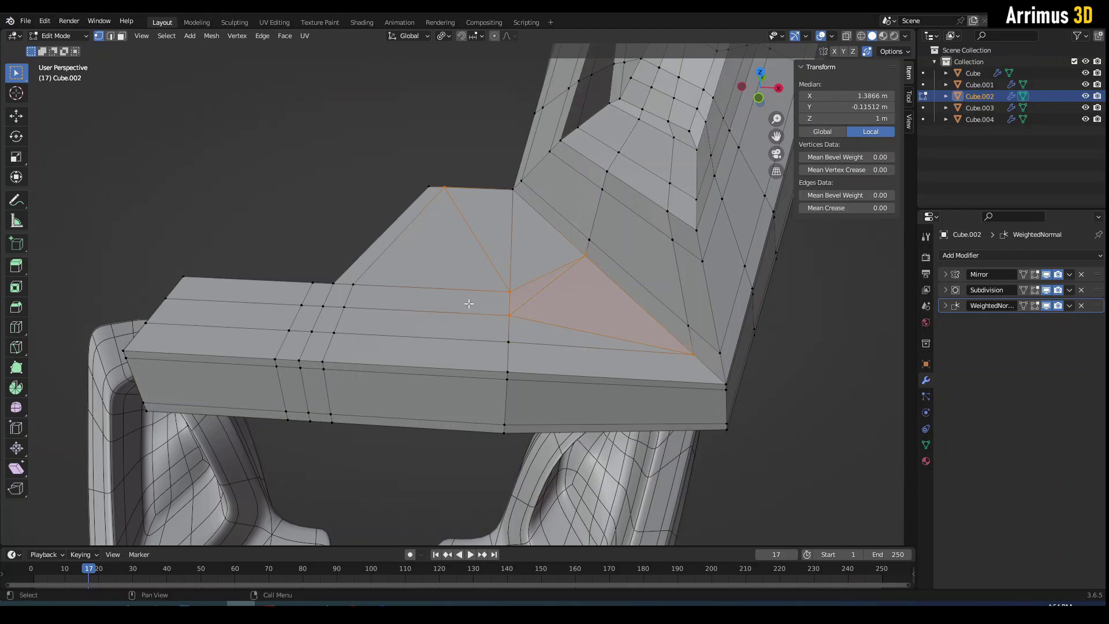
Knife-cut an edge from the loop vertex beside the notch corner to the base's lower interior vertex.
scroll(425, 297, up, 3)
key(k)
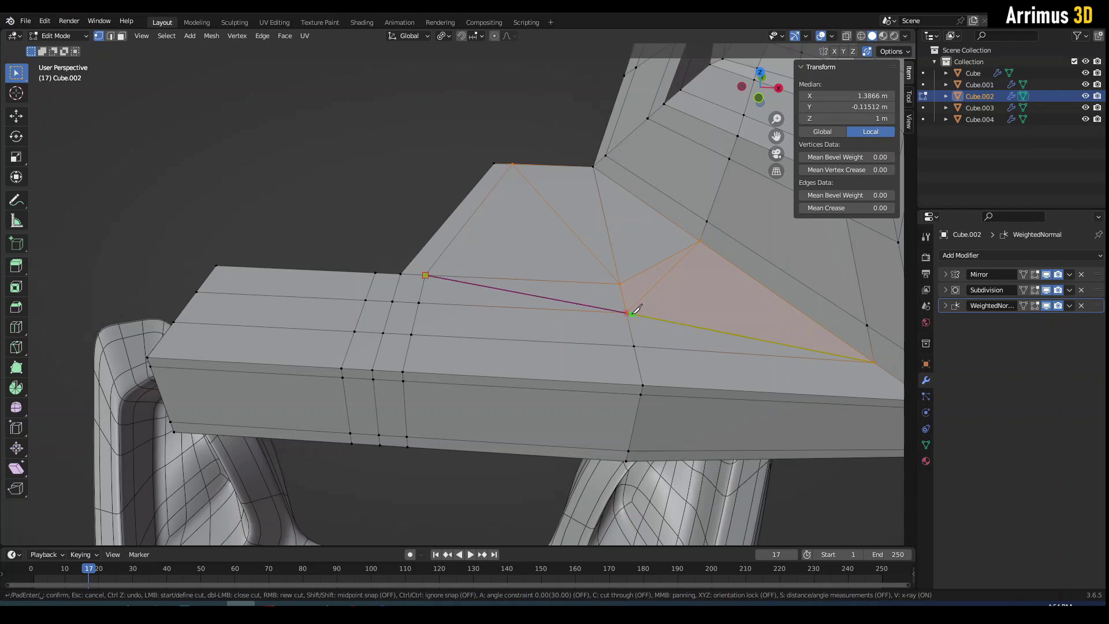
click(627, 313)
key(Return)
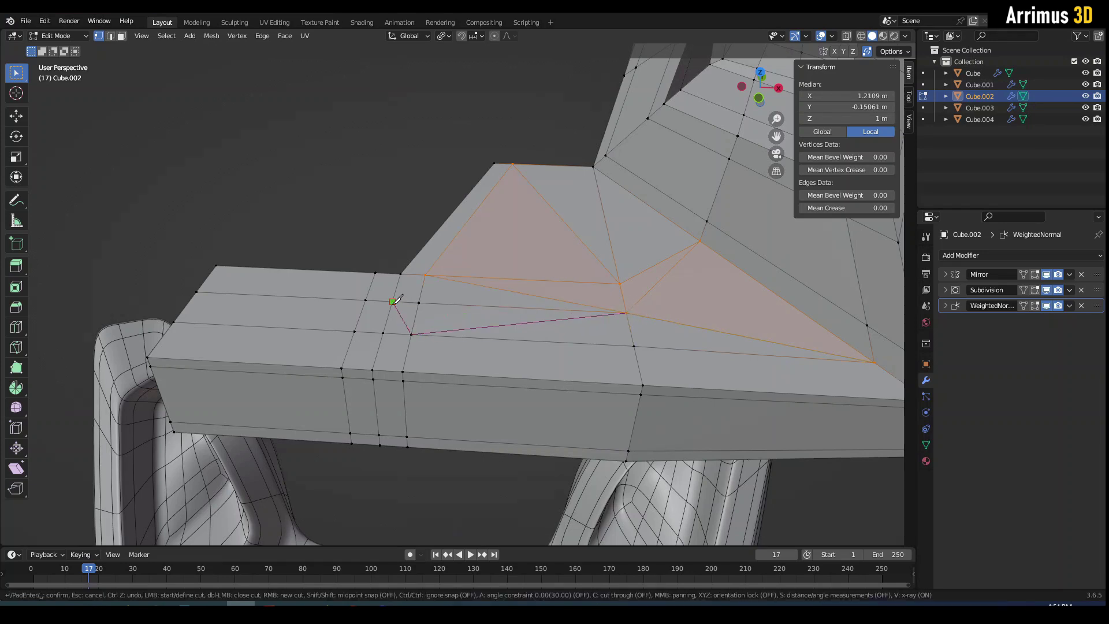
Knife-cut diagonal edges across the narrow loops beside the notch and compare the smoothed surface with the triangulated creased copy.
click(425, 274)
key(Return)
click(363, 324)
key(Return)
click(378, 275)
key(Return)
key(Tab)
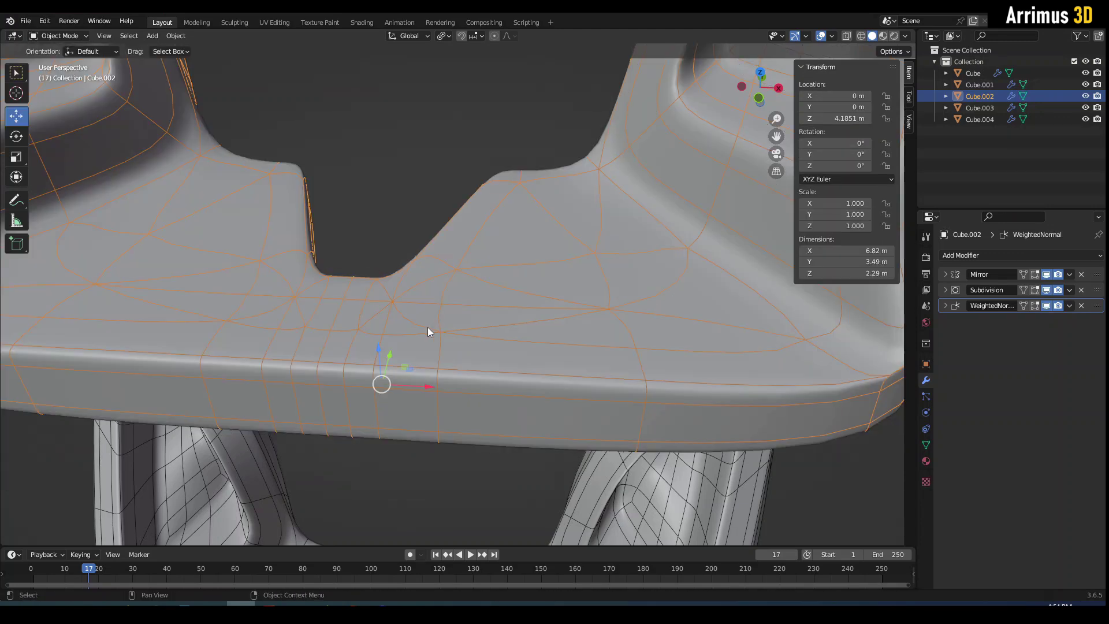
scroll(433, 329, down, 3)
scroll(699, 404, down, 5)
middle_drag(699, 400, 611, 295)
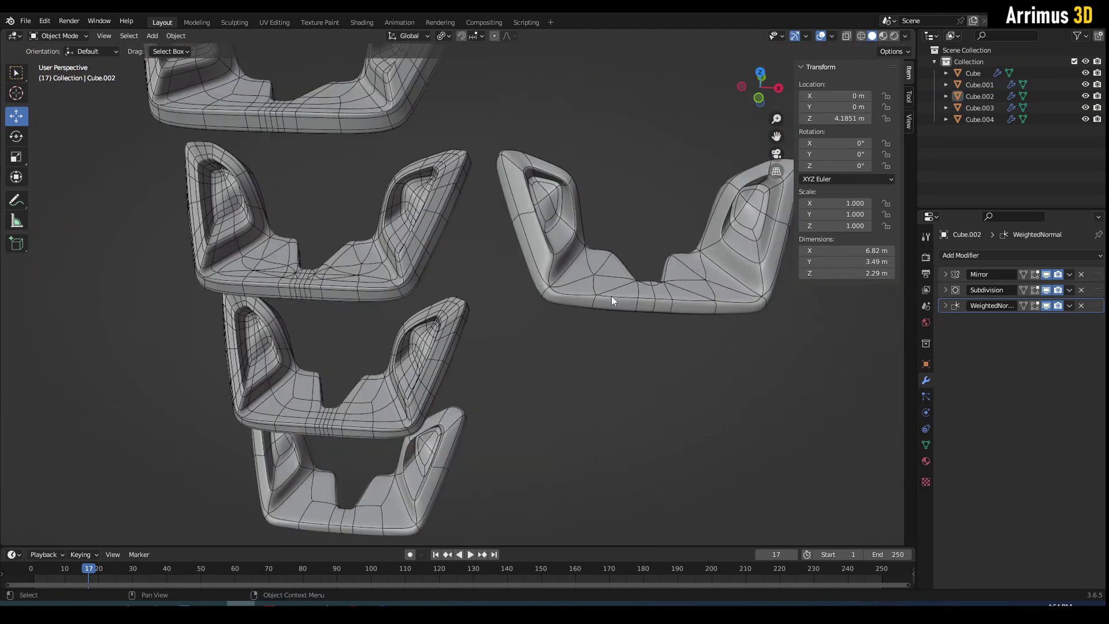
click(603, 287)
click(403, 269)
middle_drag(404, 318, 408, 307)
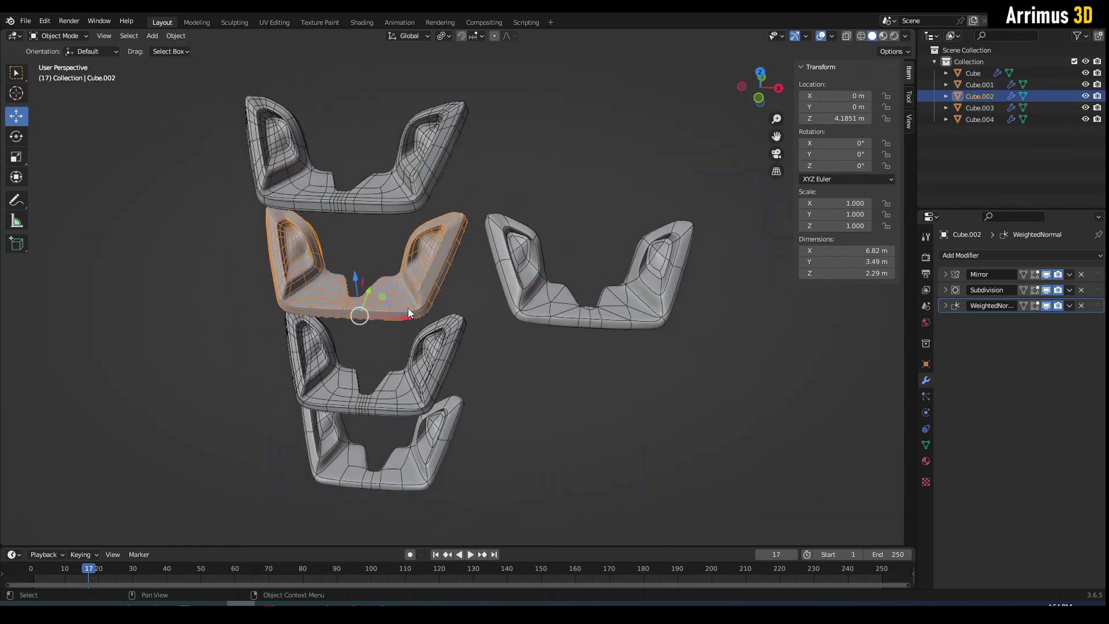
On the topmost loop-cut model, dissolve the interior edges dividing the base's large top face.
click(387, 200)
scroll(416, 250, up, 4)
key(Tab)
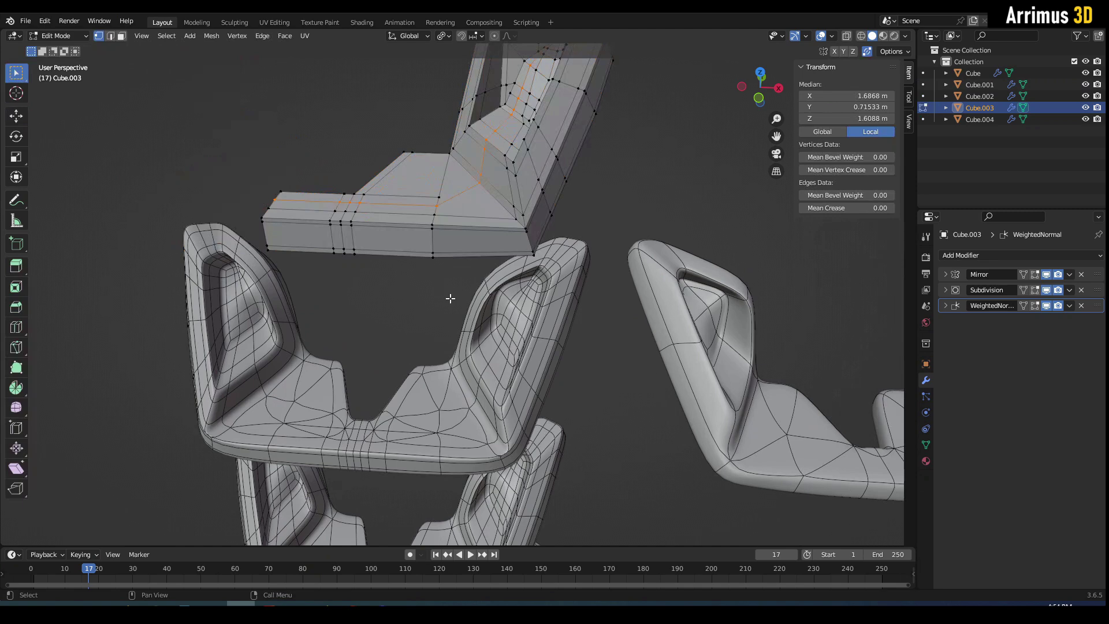
scroll(448, 297, up, 3)
key(2)
click(505, 349)
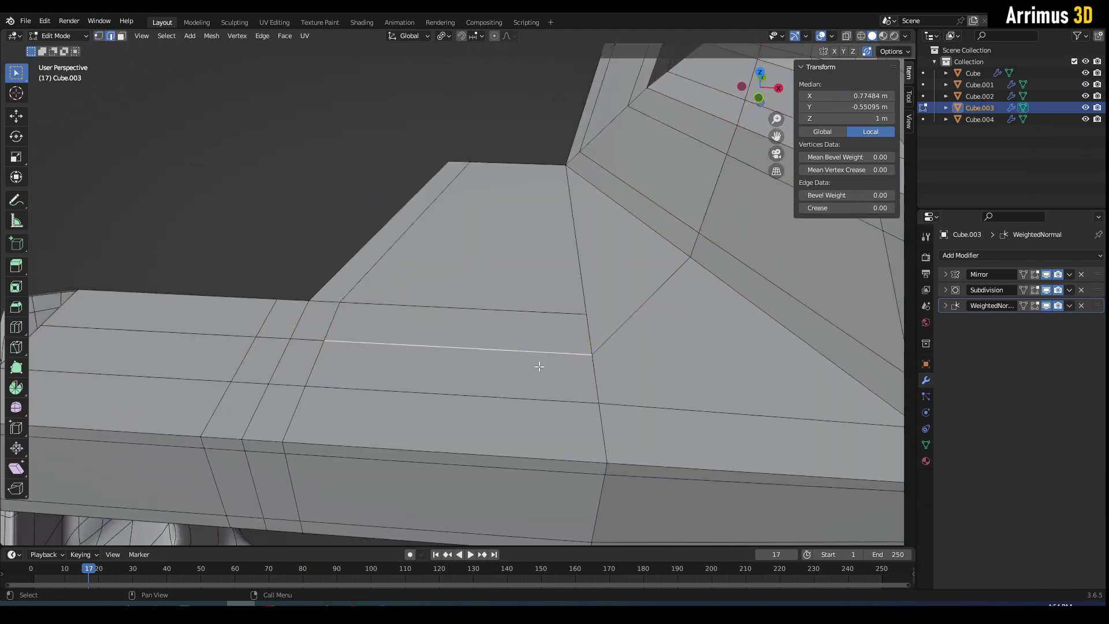
shift+click(589, 368)
key(ctrl+x)
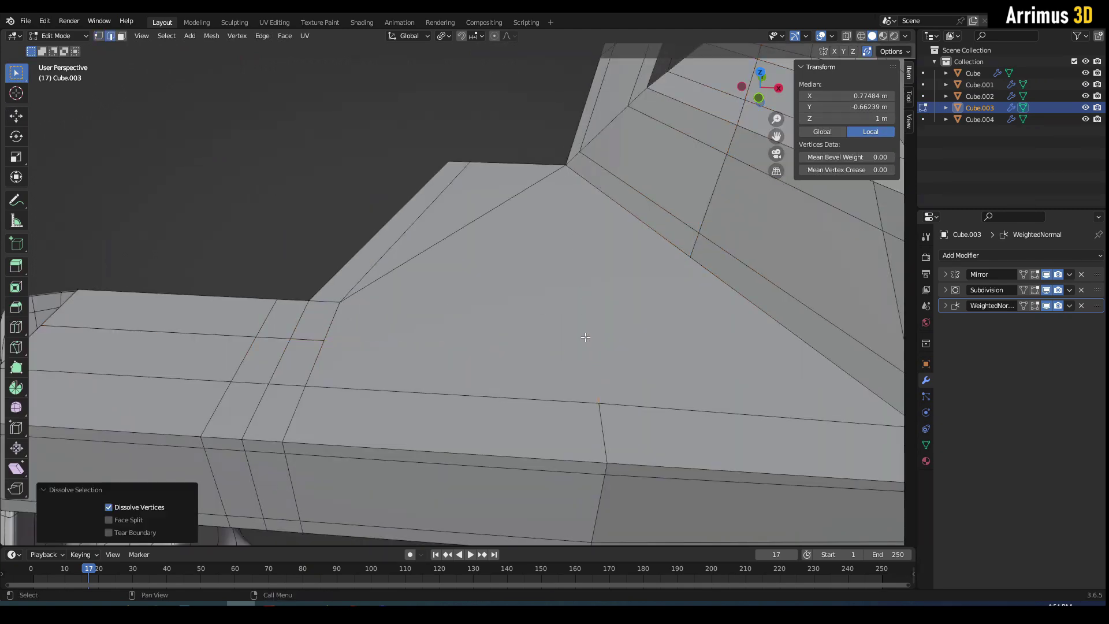
Dissolve the row of short edges crossing the narrow loops and running along the base toward its mirrored end.
scroll(451, 319, down, 4)
scroll(407, 311, up, 4)
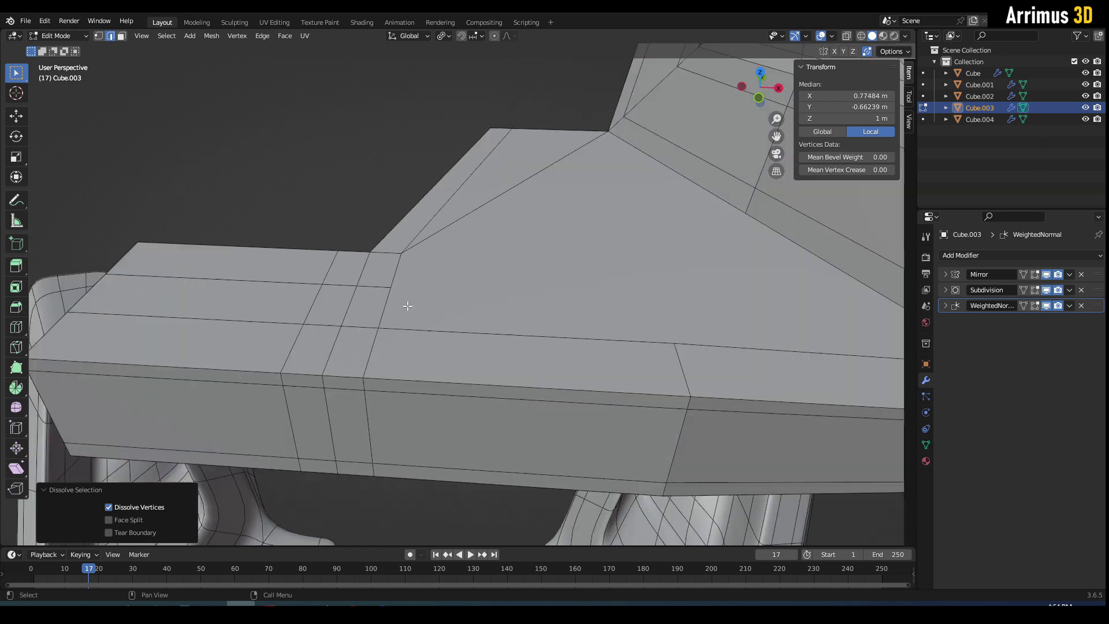
shift+click(384, 287)
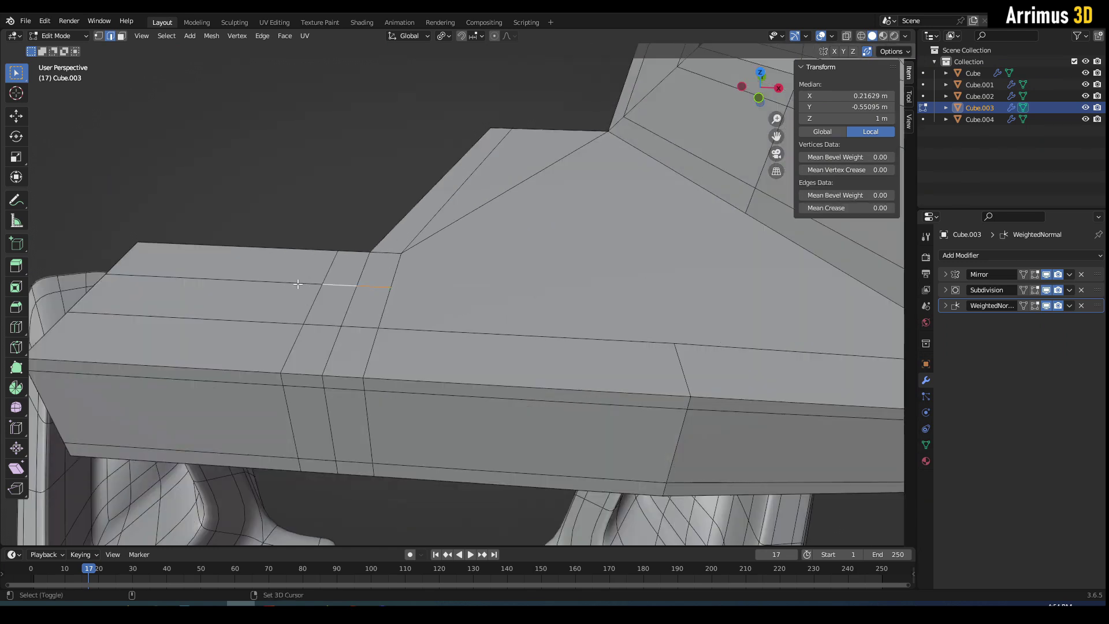
key(ctrl+x)
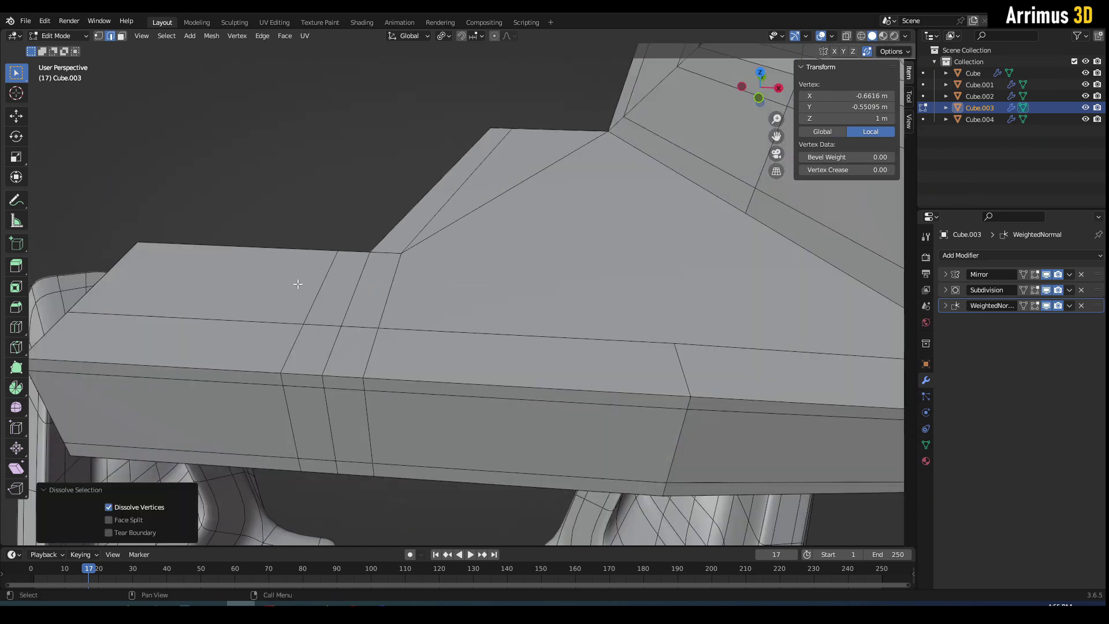
Dissolve the diagonal edge between the notch corner and the pocket's inner corner, merging it into one large face.
key(3)
click(519, 260)
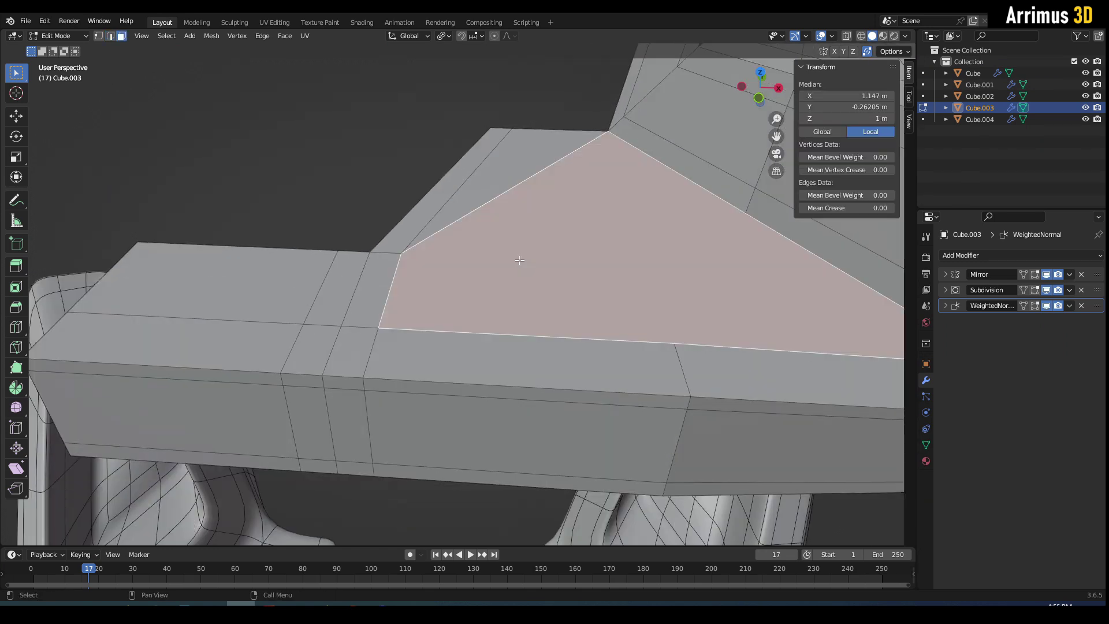
key(2)
click(494, 205)
key(ctrl+x)
key(3)
click(528, 218)
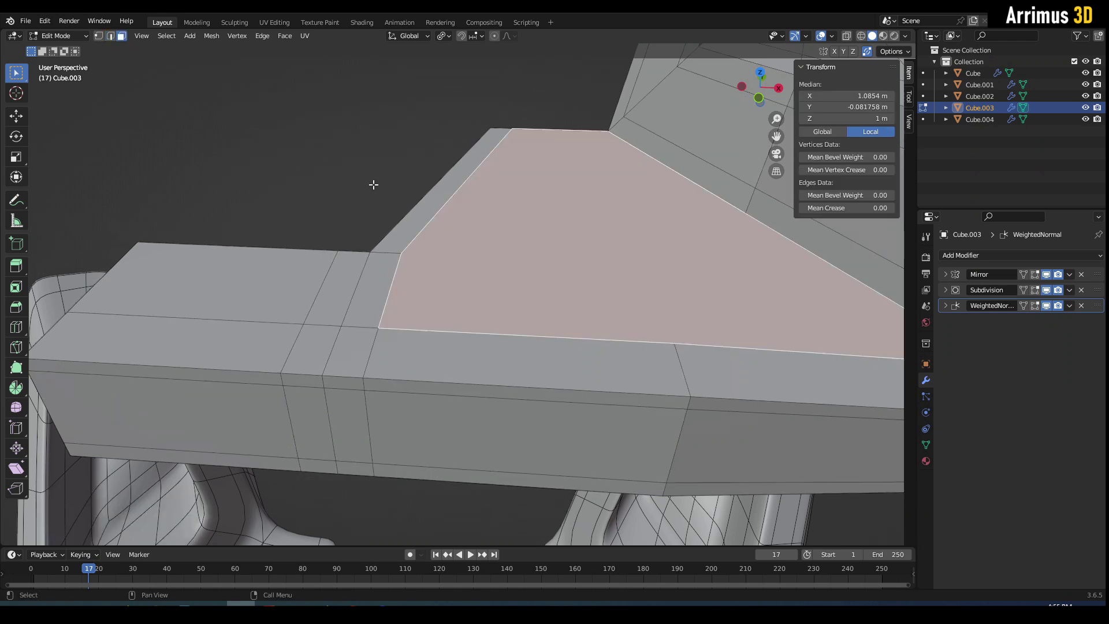
Dissolve the remaining lengthwise edge on the base's top face at its mirrored end.
click(373, 184)
middle_drag(258, 304, 307, 292)
key(2)
click(310, 303)
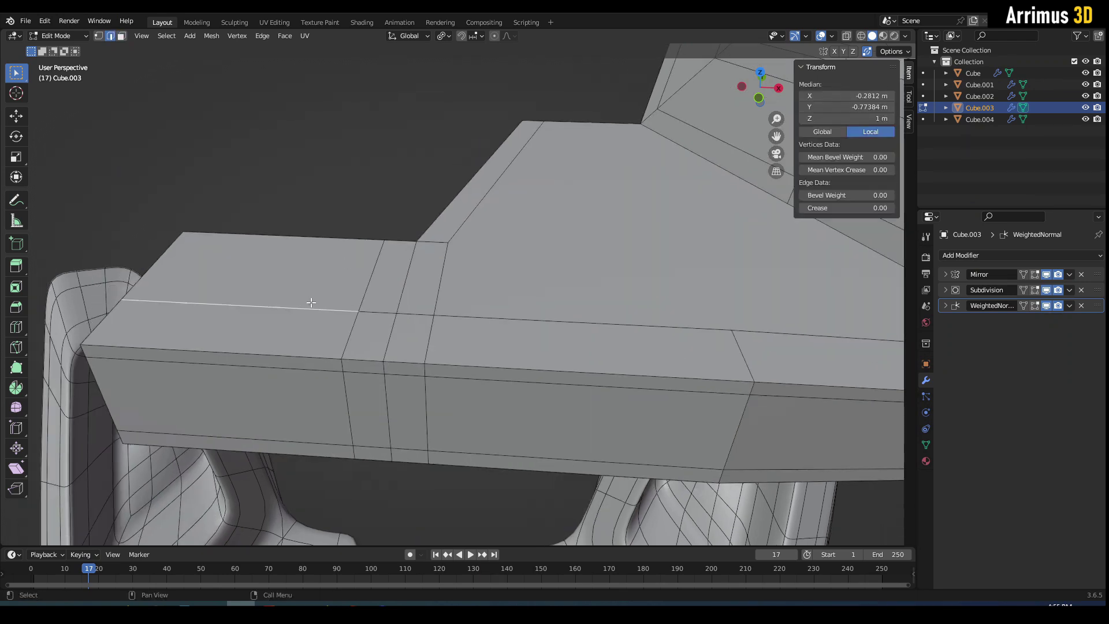
key(ctrl+x)
key(3)
click(312, 292)
middle_drag(312, 292, 365, 331)
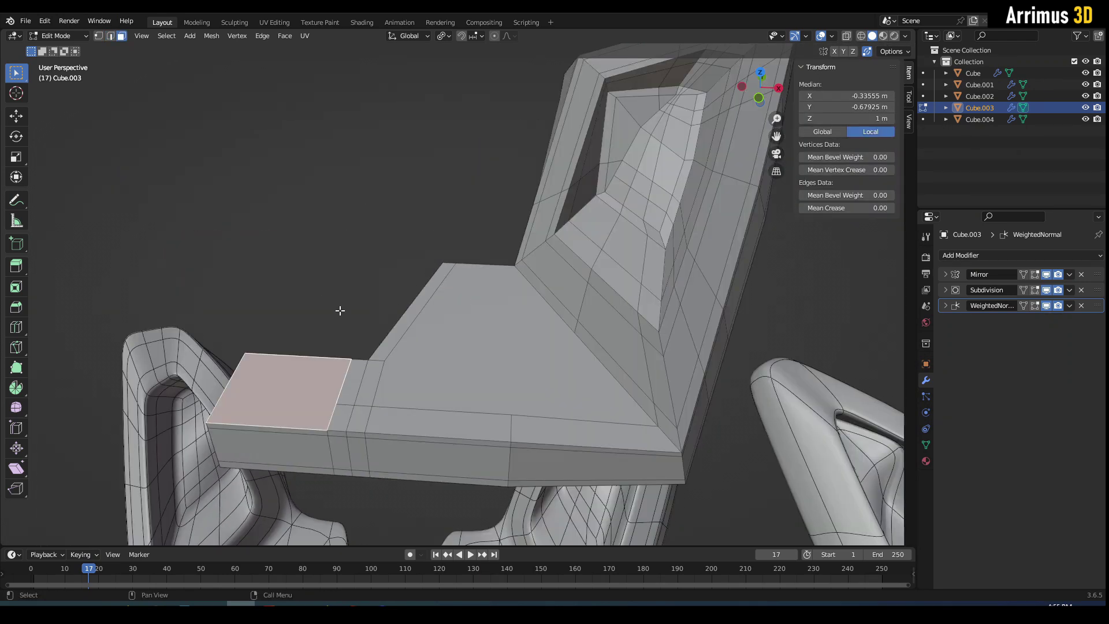
Try to dissolve the lower lengthwise edges on the base's front face near the mirror line and check the smoothed shape.
scroll(417, 318, up, 3)
key(2)
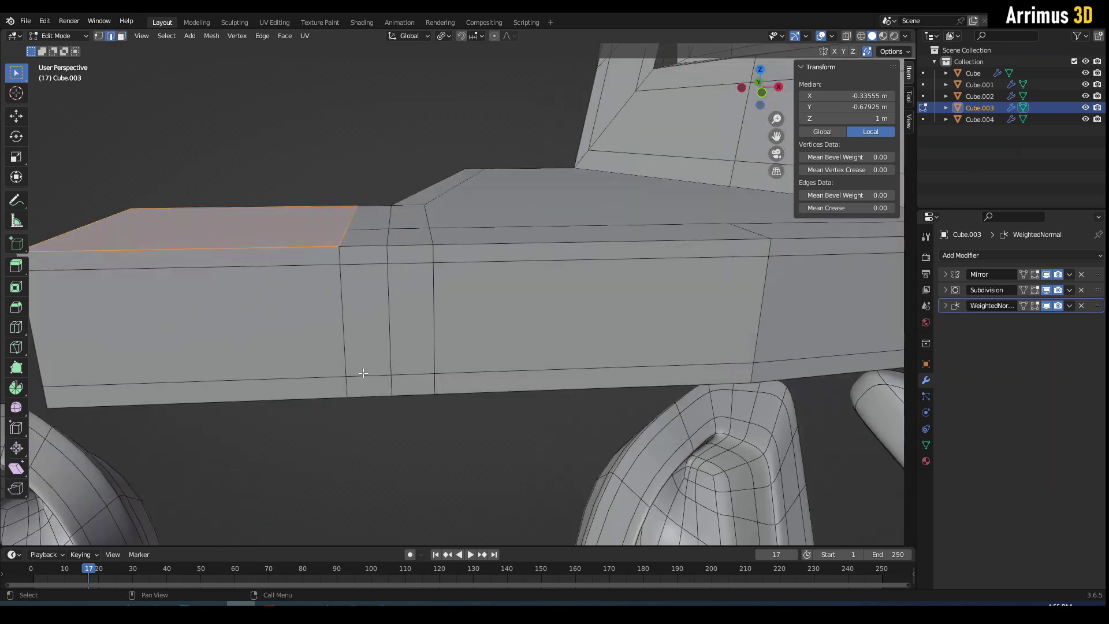
click(336, 376)
key(ctrl+x)
scroll(368, 368, down, 3)
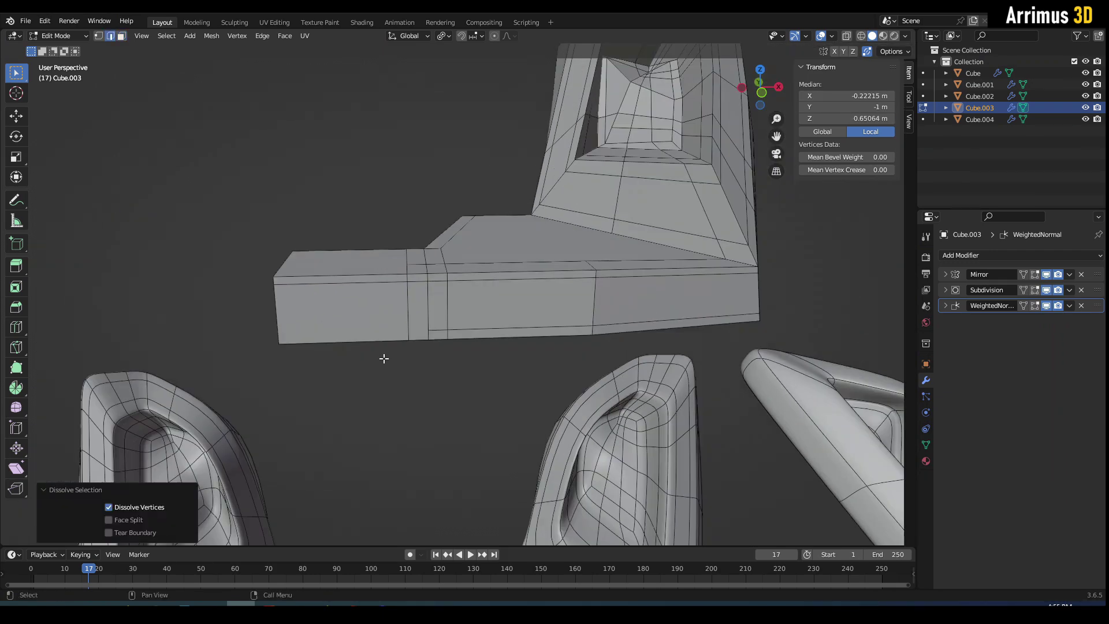
key(Tab)
mouse_move(448, 355)
middle_down()
mouse_move(456, 304)
mouse_move(445, 345)
middle_up()
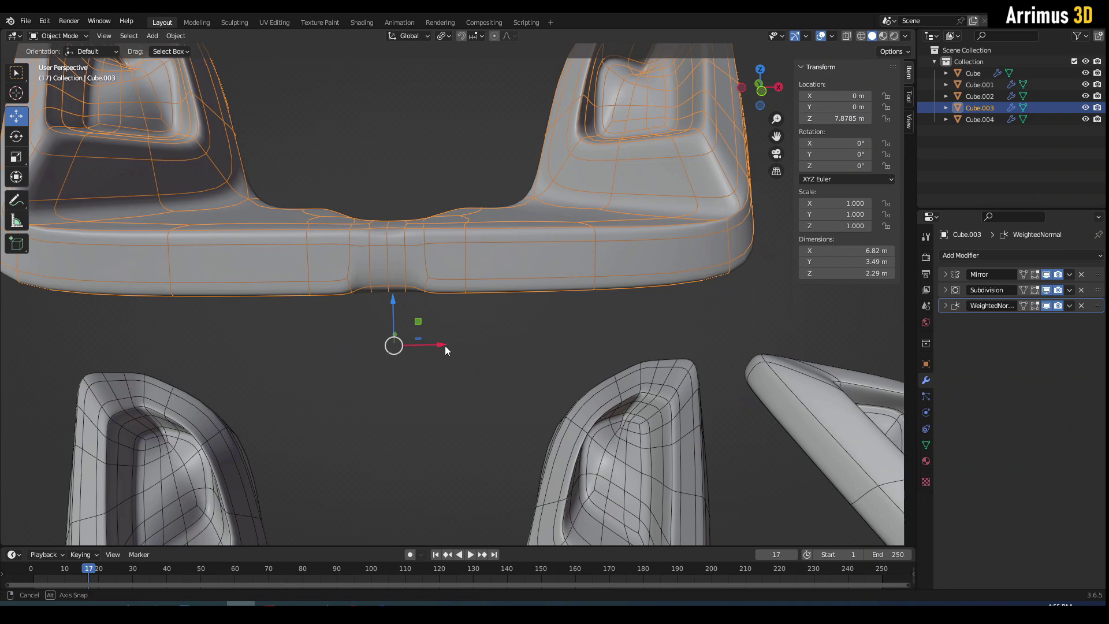
key(Tab)
key(Tab)
key(Tab)
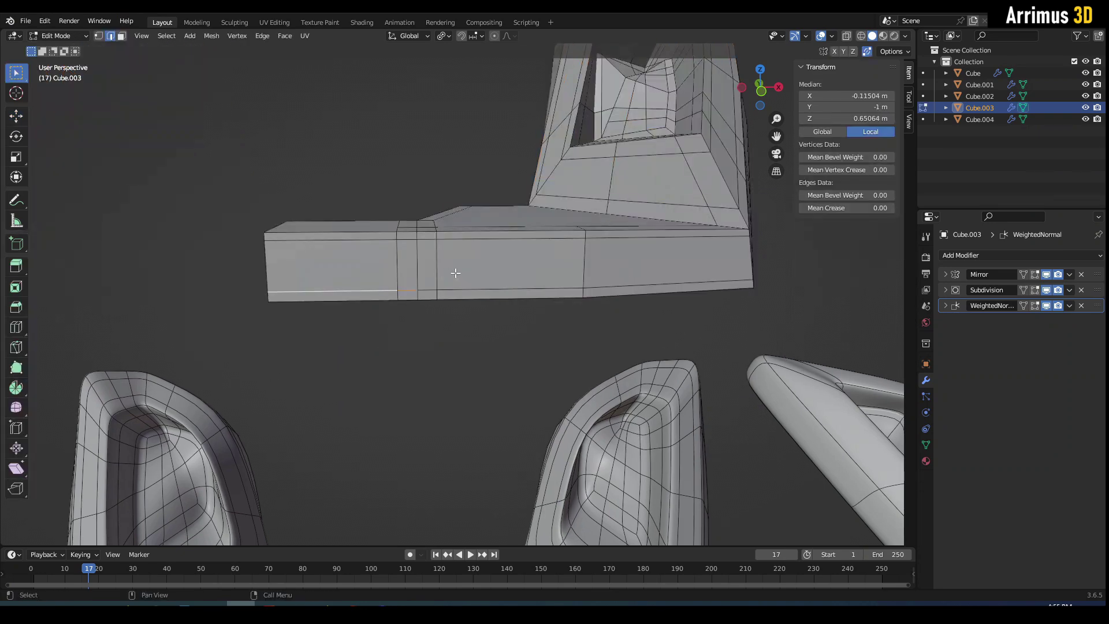
Inspect the smoothed base of the topmost loop-cut model with its simplified cage and compare it with the other versions.
key(Tab)
scroll(470, 323, up, 4)
middle_drag(458, 321, 486, 334)
scroll(490, 336, up, 3)
scroll(490, 336, down, 3)
key(Tab)
key(Tab)
scroll(466, 377, down, 1)
scroll(486, 333, down, 7)
click(580, 332)
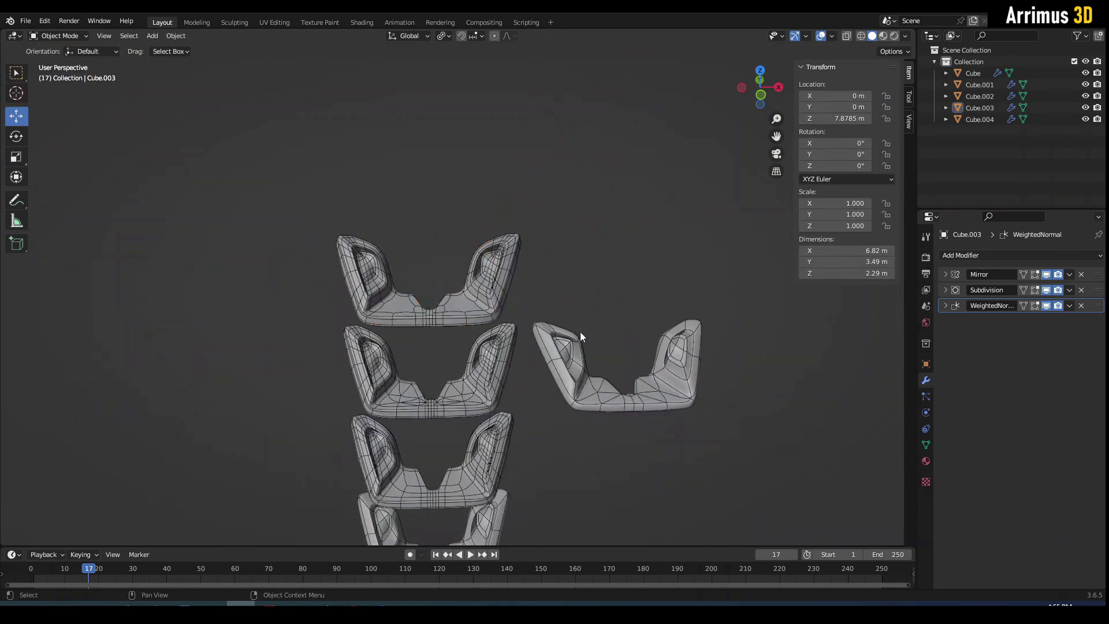
mouse_move(564, 256)
middle_down()
mouse_move(542, 271)
mouse_move(548, 280)
mouse_move(552, 268)
middle_up()
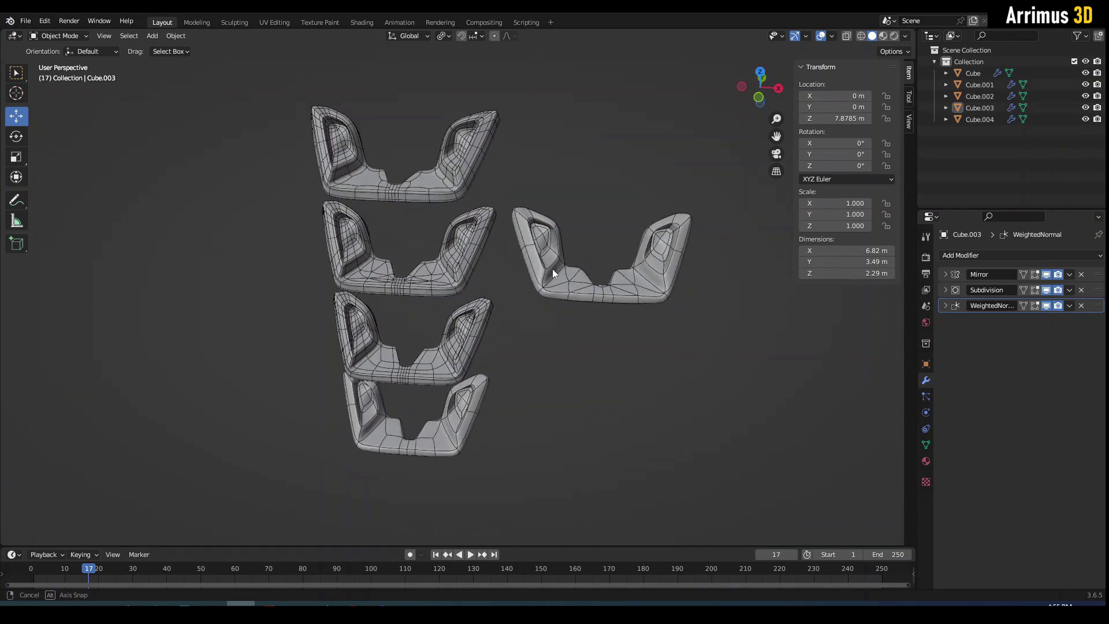
Export all five models to IGES as "iges export best practices", selected only, with modifiers applied and refinement Level 2.
drag(650, 122, 416, 448)
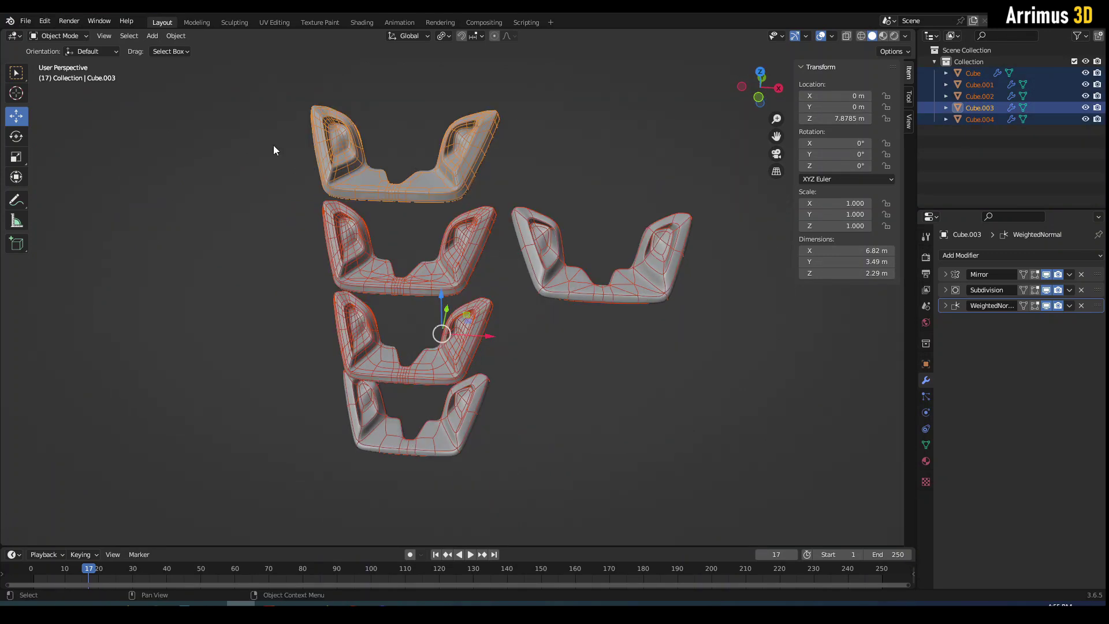
click(27, 22)
mouse_move(72, 185)
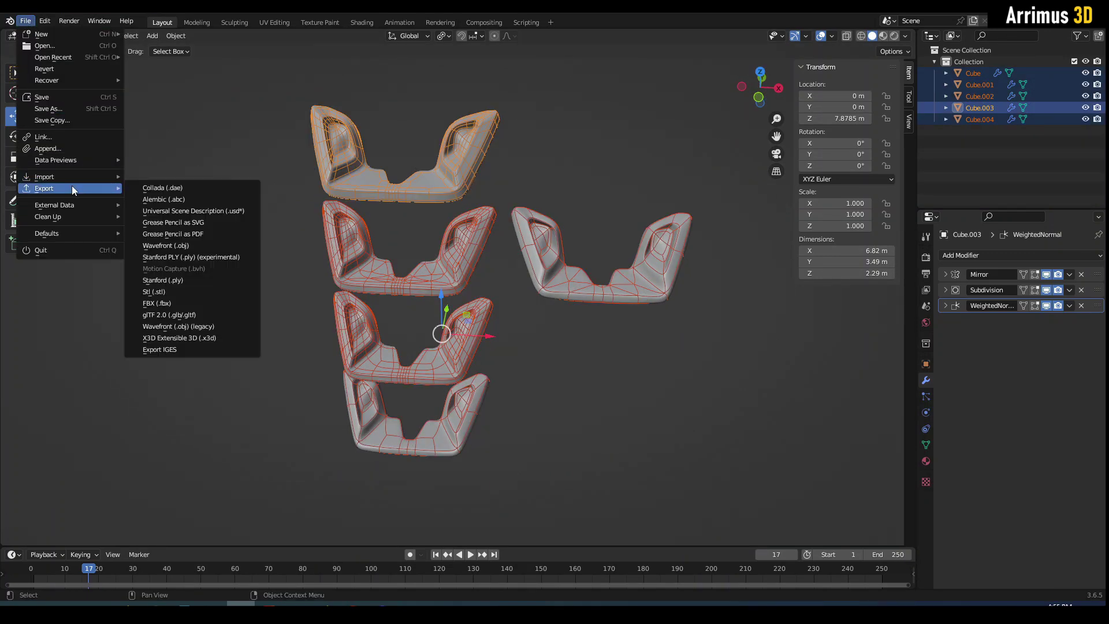
click(196, 354)
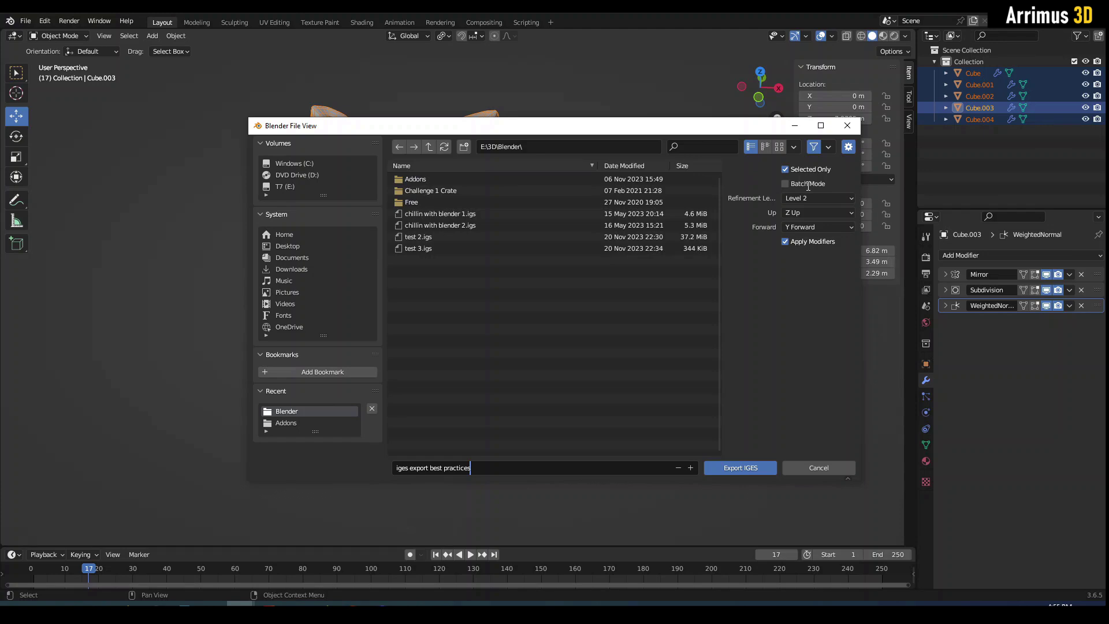
click(748, 469)
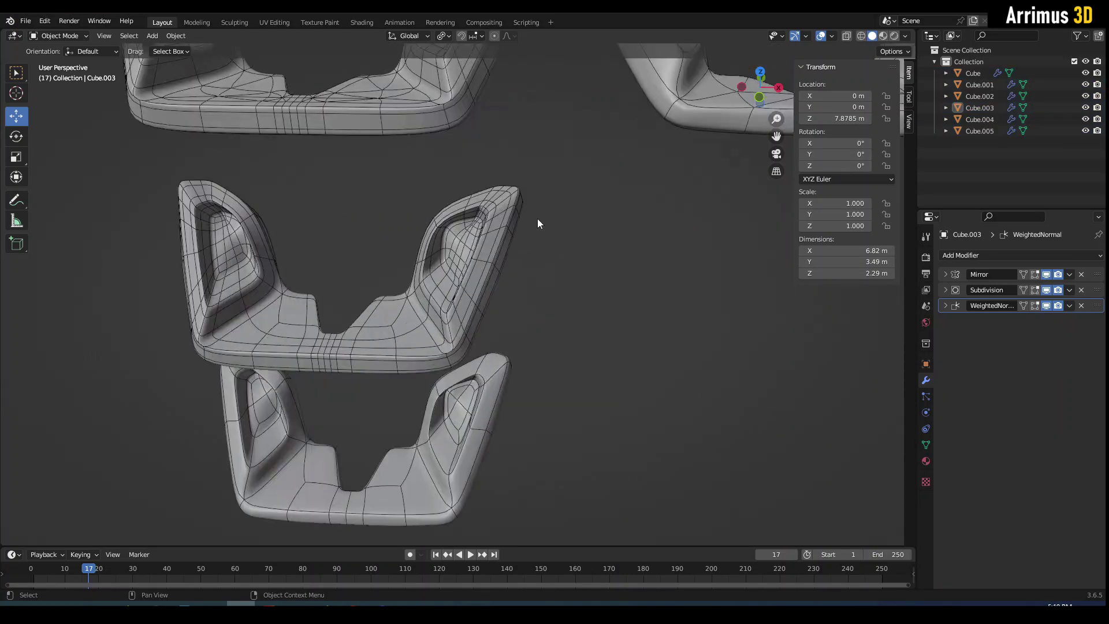
Compare the additional creased copy with the loop-cut models and the lowest creased model.
scroll(528, 231, down, 3)
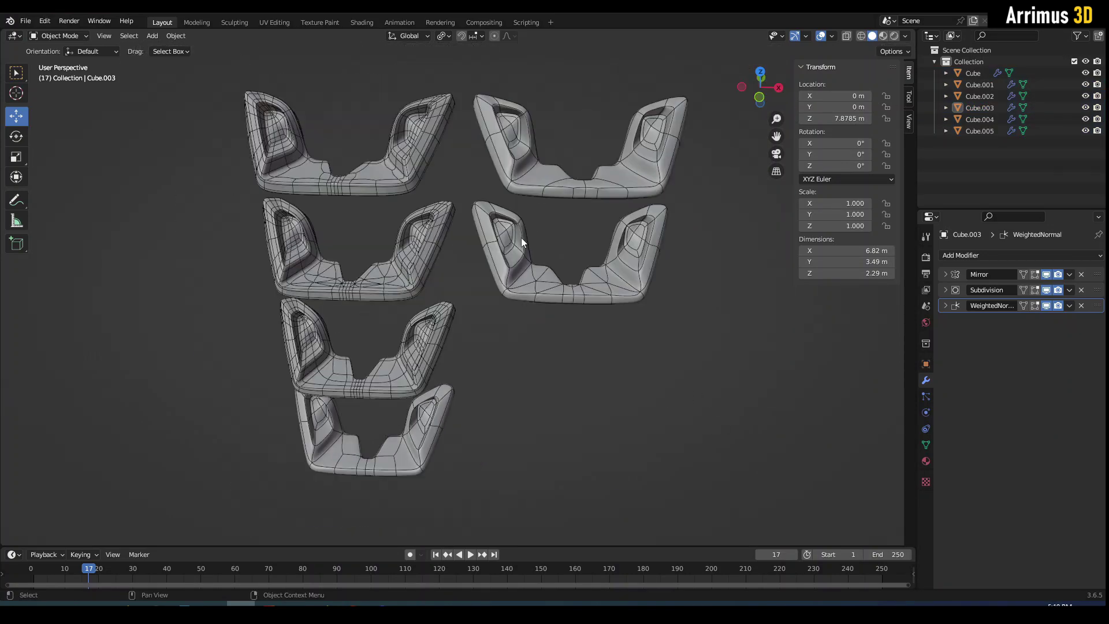
click(532, 179)
scroll(426, 218, up, 3)
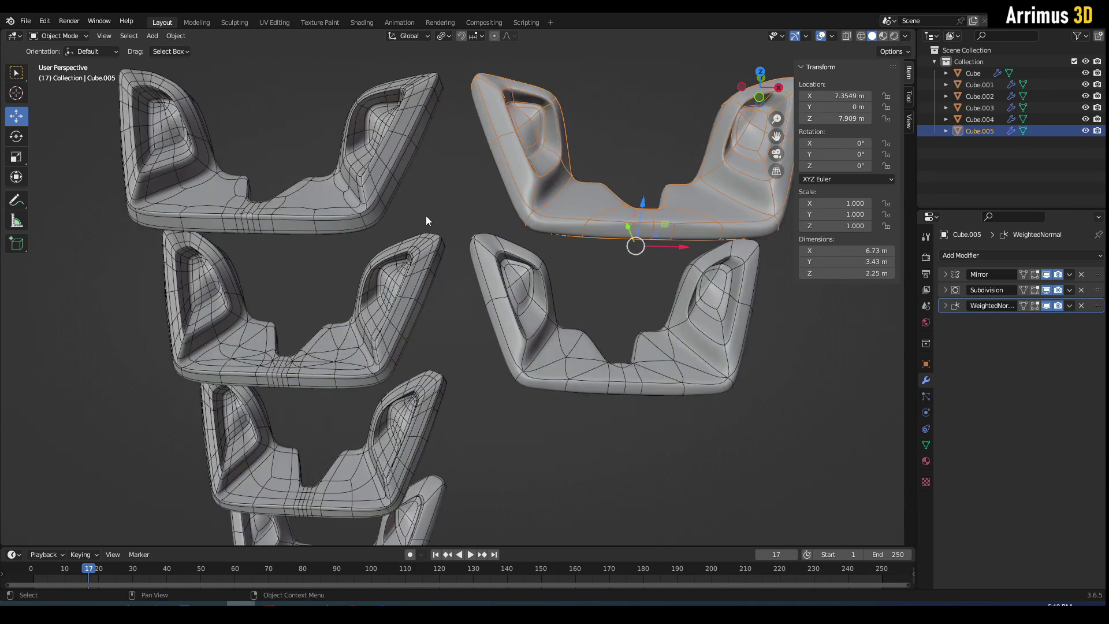
shift+middle_drag(611, 206, 549, 218)
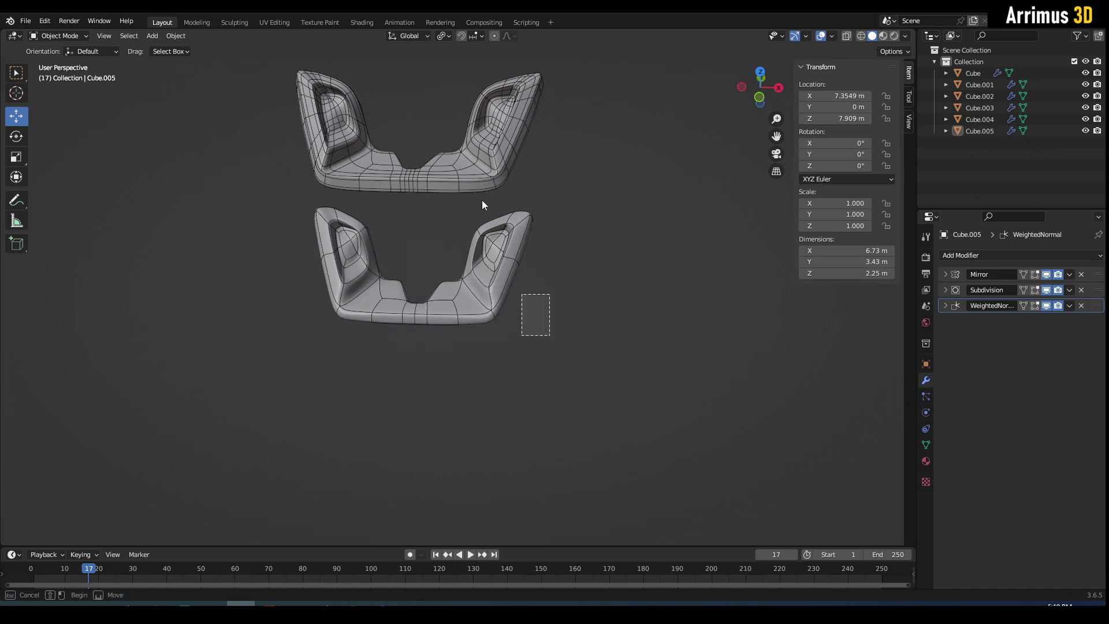
drag(482, 200, 453, 123)
middle_drag(450, 161, 493, 236)
scroll(493, 237, up, 4)
Examine the lowest creased model's smoothed surface and control cage, and switch to Plasticity.
click(698, 329)
click(615, 361)
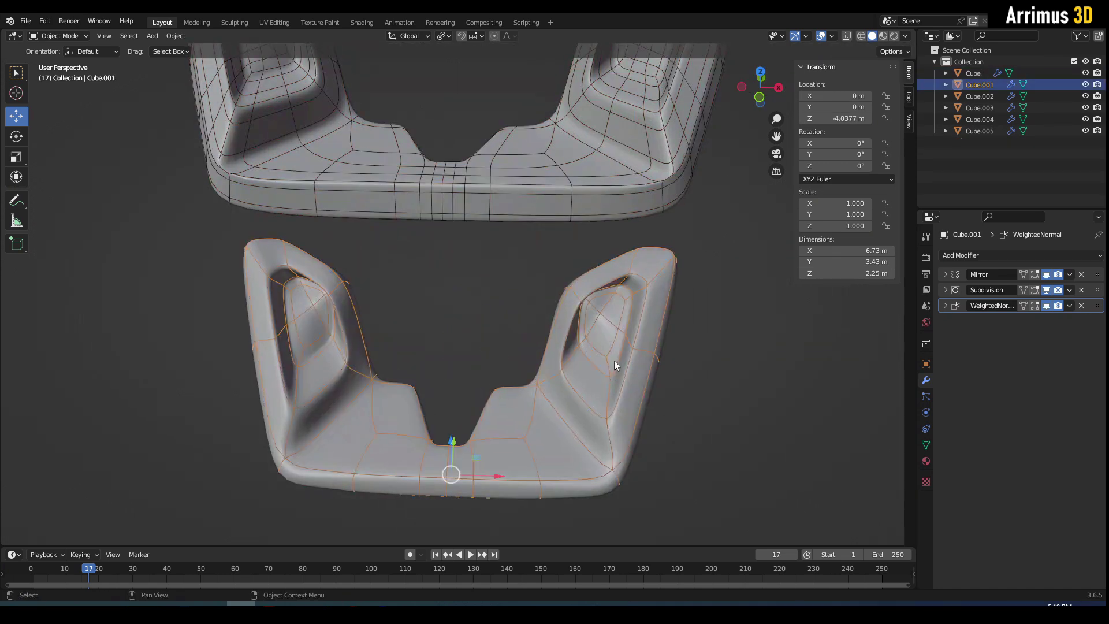
middle_drag(614, 360, 574, 387)
key(Tab)
key(Tab)
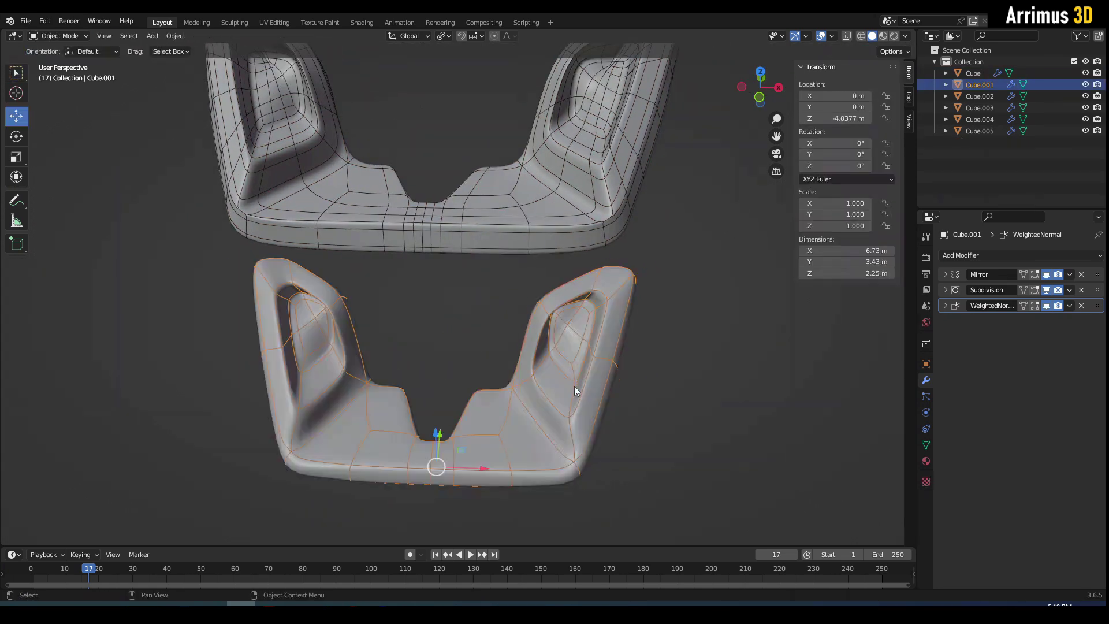
click(549, 167)
click(207, 603)
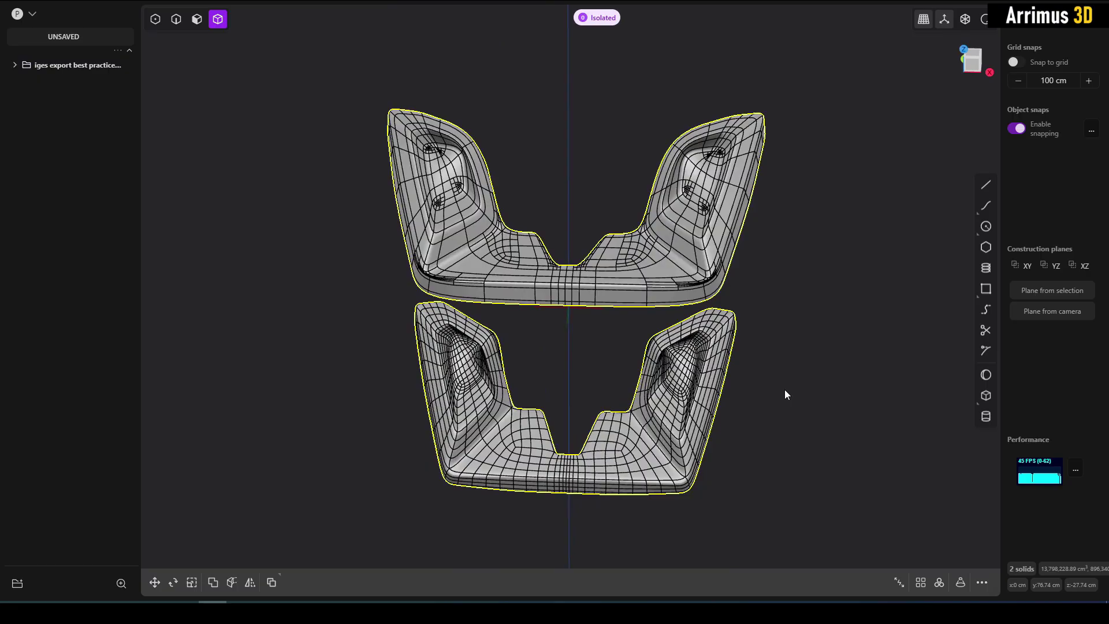
Examine the lower outer corner of the upper solid up close with its surface edges hidden and shown.
click(773, 284)
middle_drag(751, 341, 639, 217)
scroll(669, 381, up, 2)
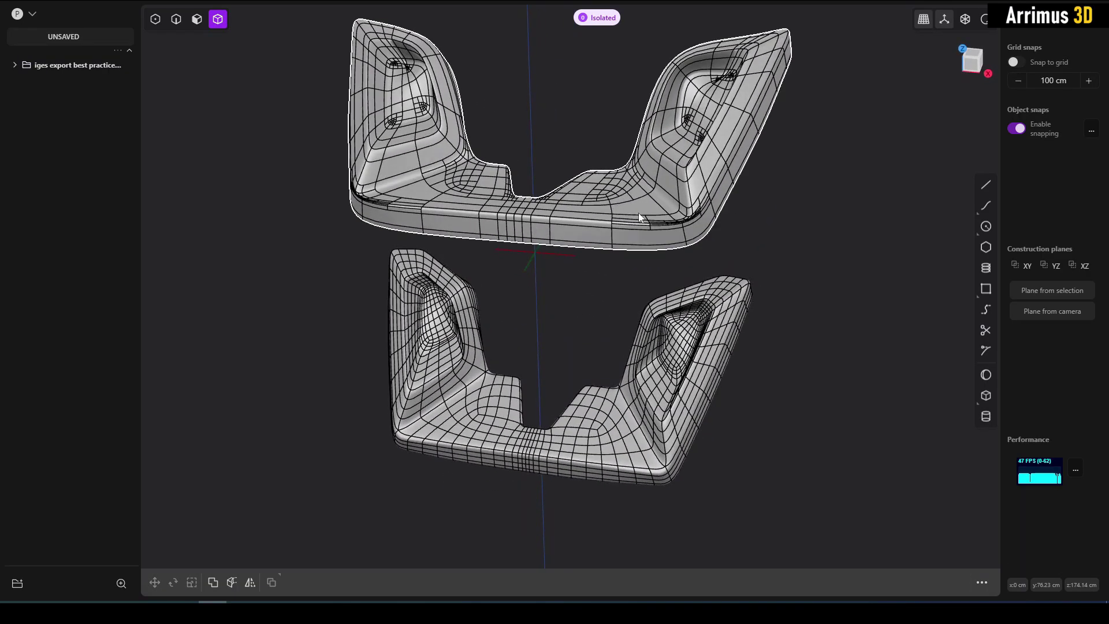
scroll(641, 218, up, 10)
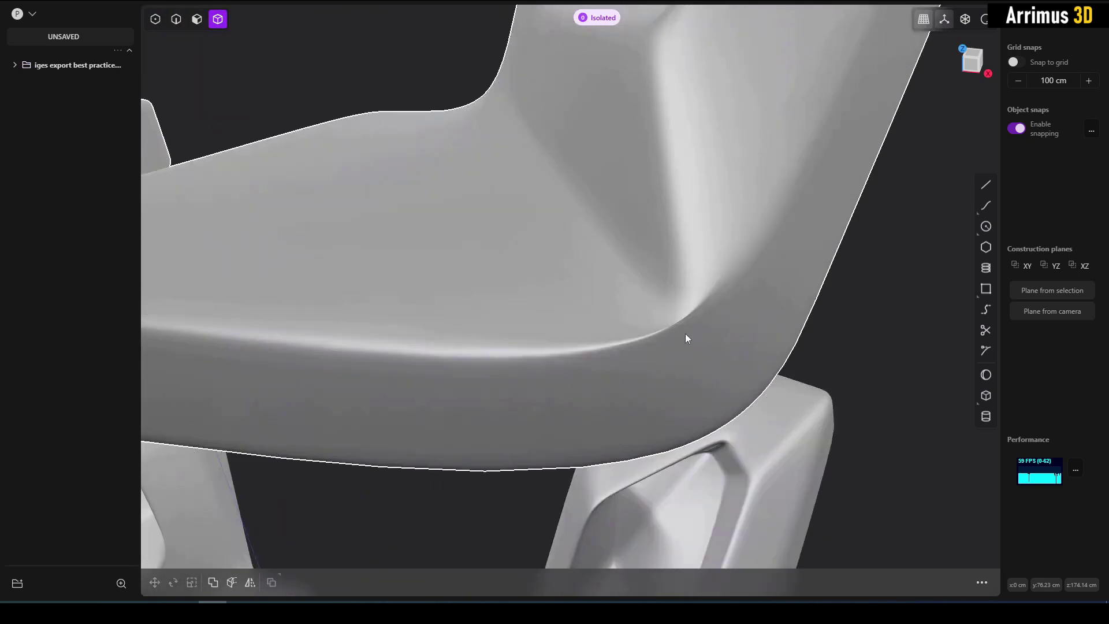
scroll(647, 203, down, 5)
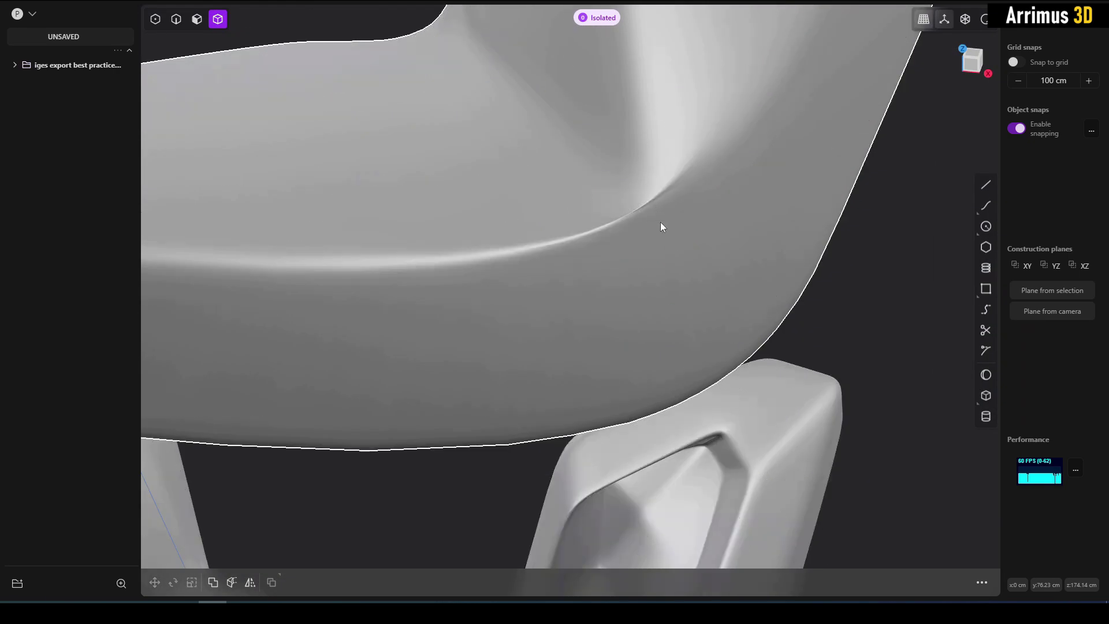
key(alt+shift+z)
scroll(654, 226, down, 2)
scroll(636, 222, up, 6)
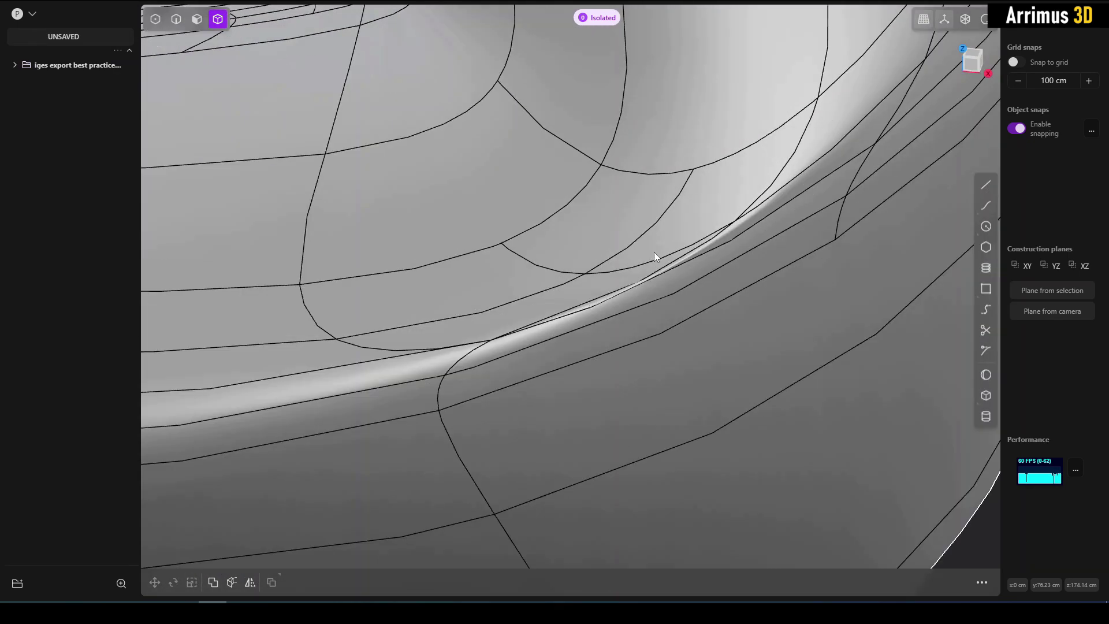
scroll(643, 257, down, 4)
middle_drag(614, 258, 613, 277)
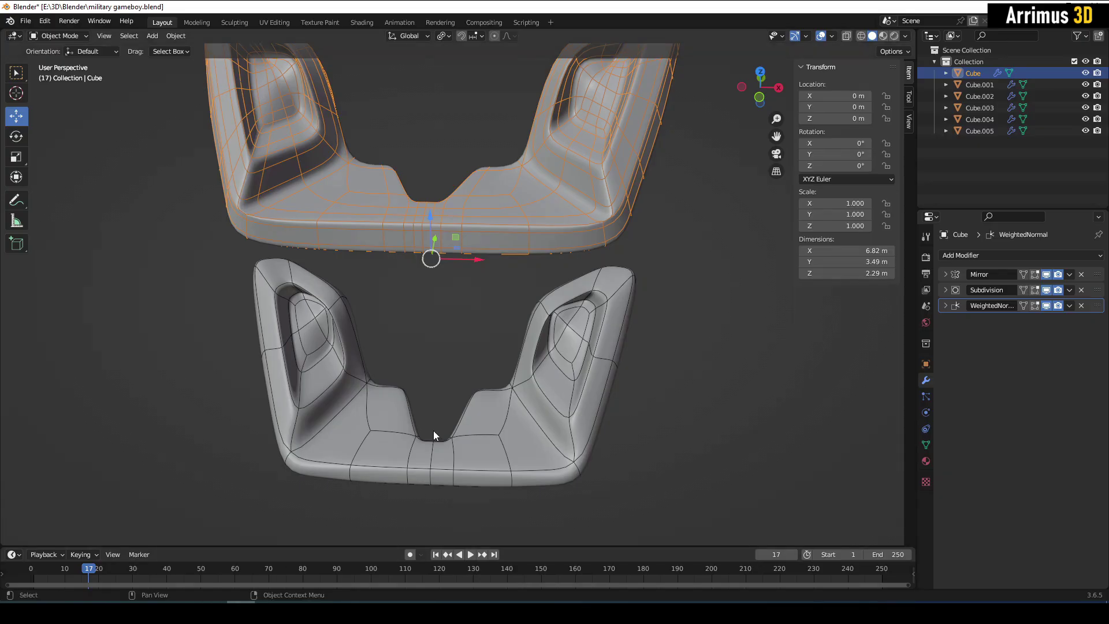
Switch to Blender and check the control cage of the creased model below against its smoothed surface.
middle_drag(604, 352, 552, 321)
click(553, 342)
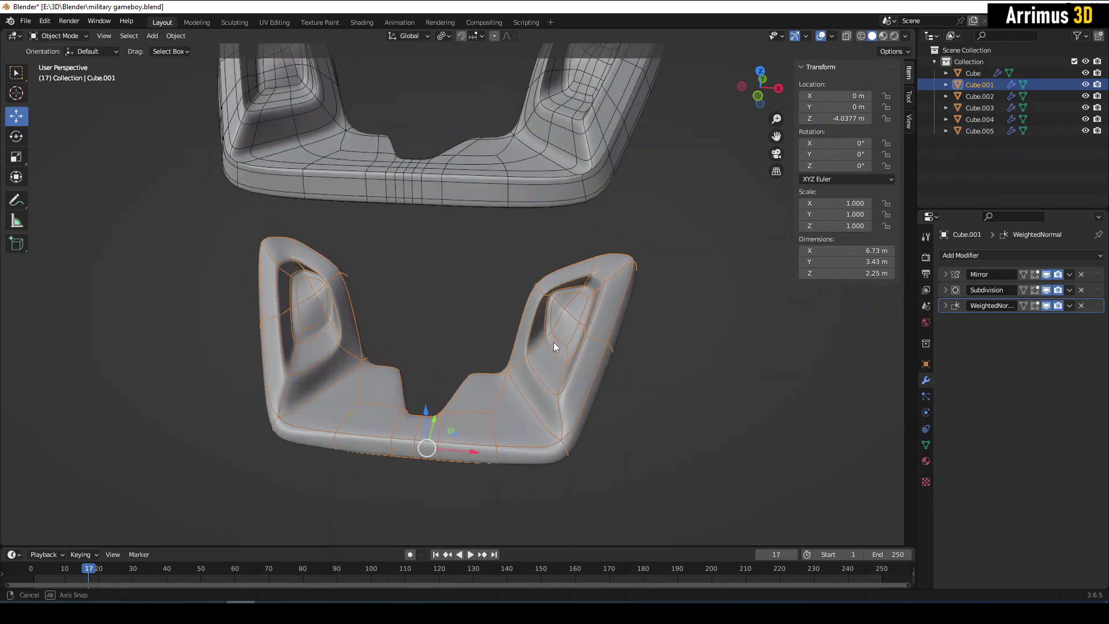
key(Tab)
middle_drag(593, 460, 542, 351)
key(Tab)
Select the topmost loop-cut model, highlight the cage faces meeting at its lower outer corner, and compare them with the smoothed corner.
click(546, 307)
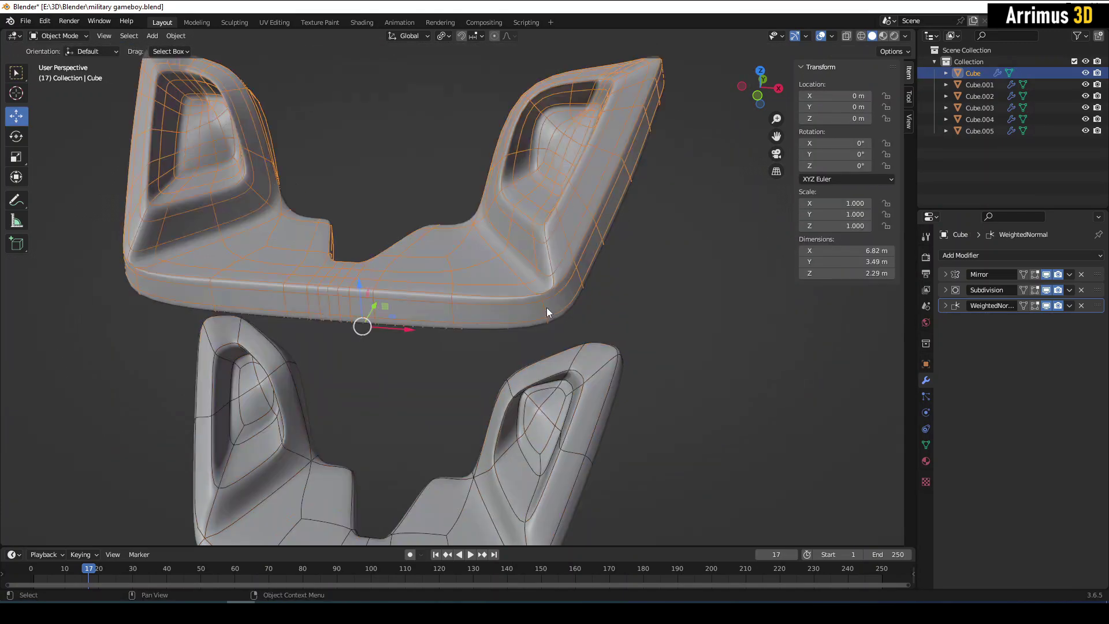
key(Tab)
scroll(579, 291, up, 4)
scroll(593, 333, up, 5)
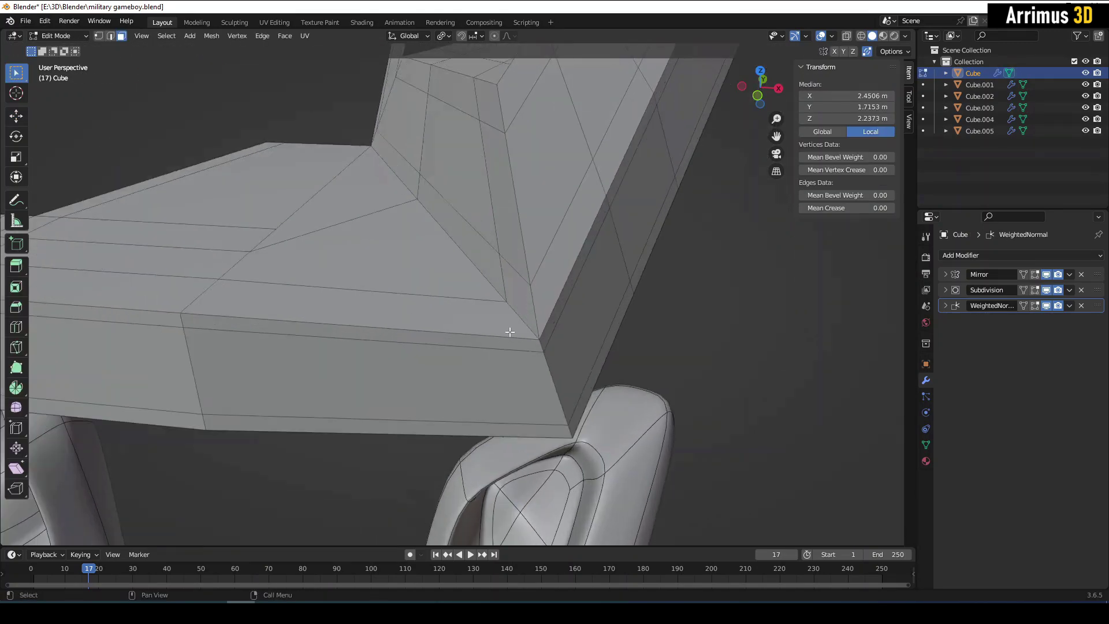
shift+click(558, 383)
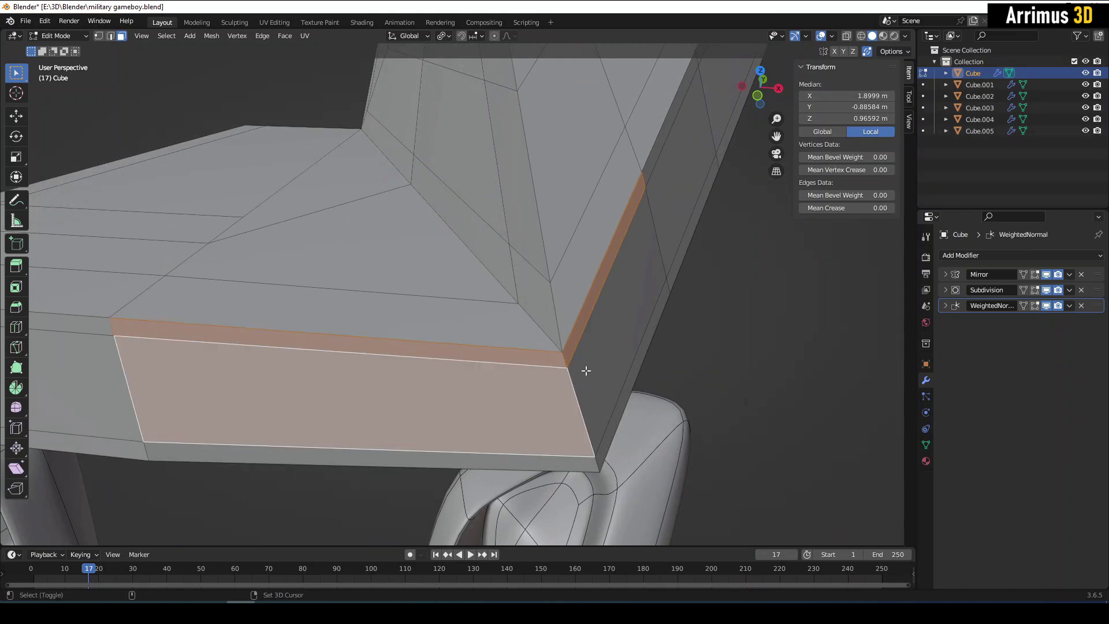
shift+click(585, 369)
click(701, 354)
key(Tab)
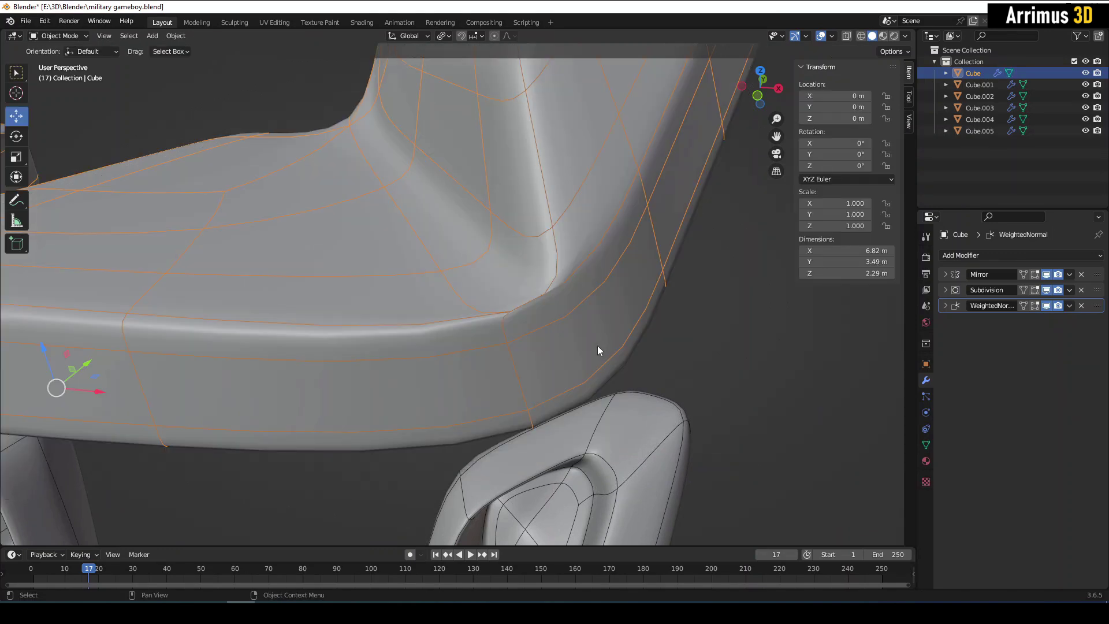
Highlight the narrow and large cage faces around the corner one at a time, and examine the smoothed rounding up close.
key(Tab)
click(569, 351)
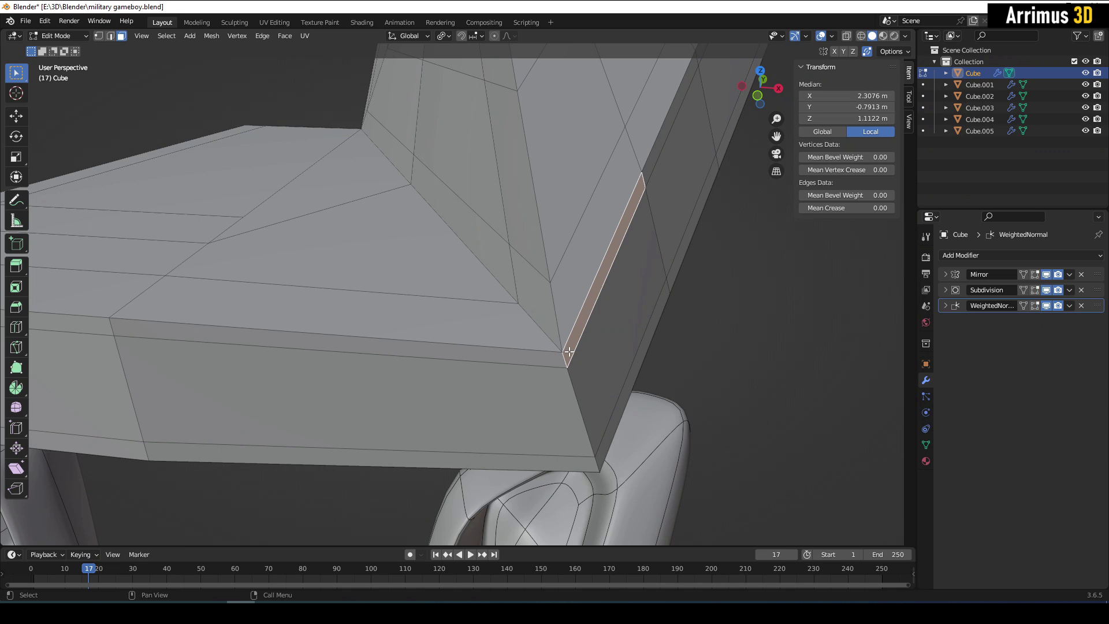
click(528, 390)
click(601, 350)
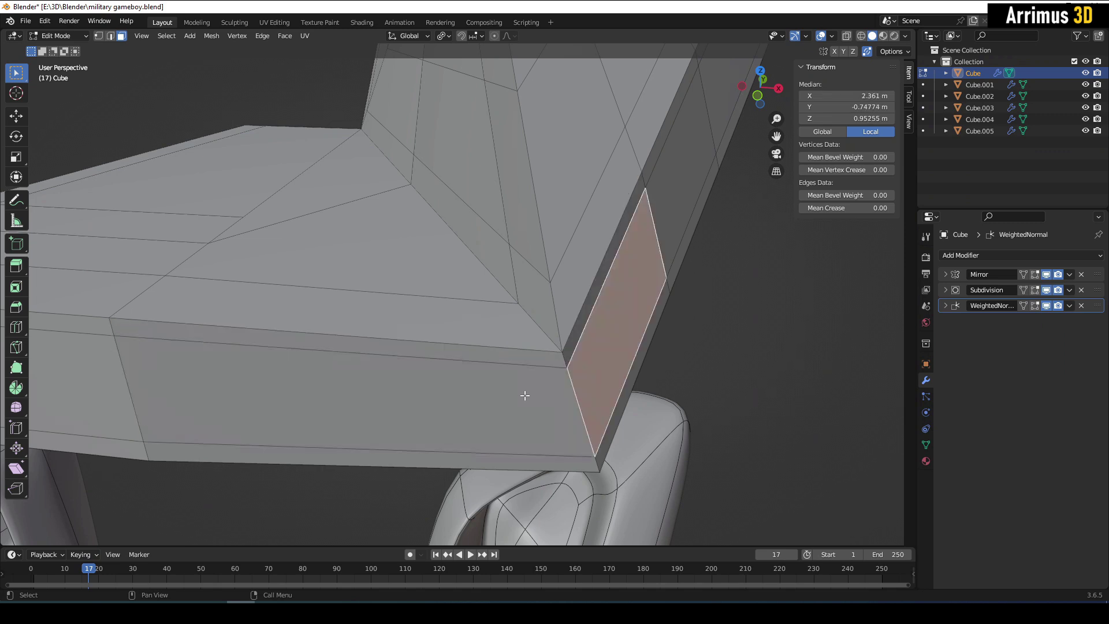
click(572, 334)
key(Tab)
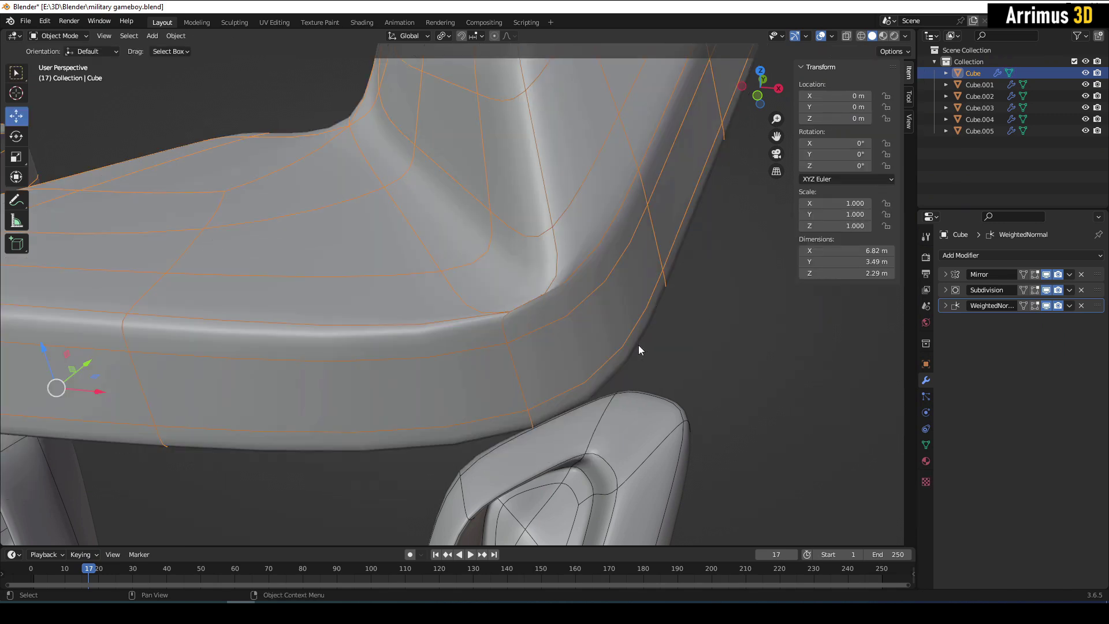
middle_drag(545, 303, 563, 283)
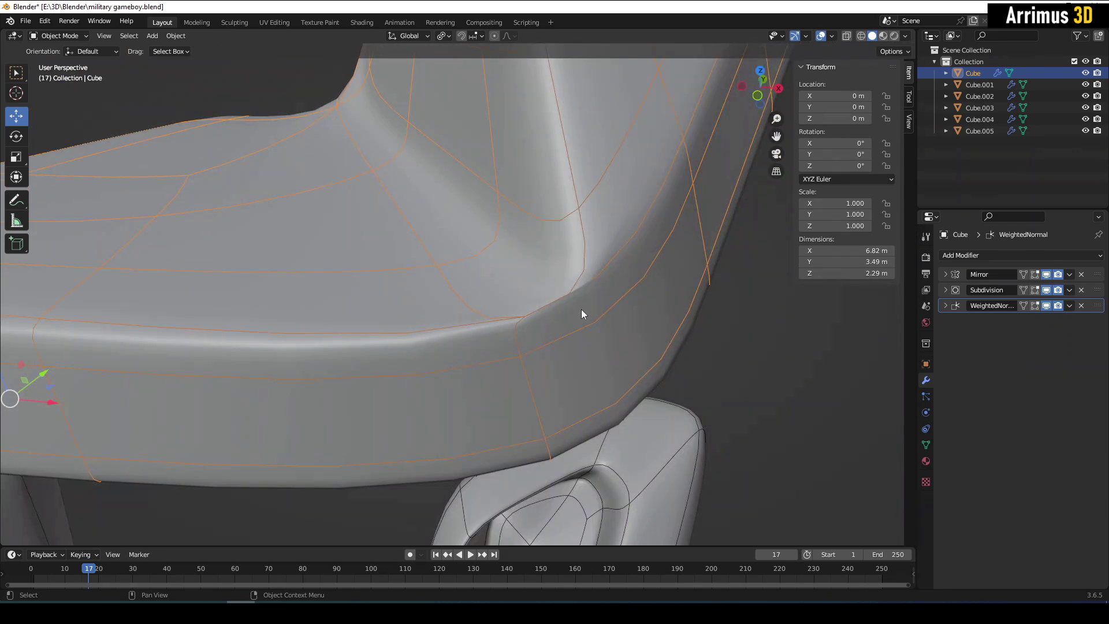
scroll(574, 308, up, 5)
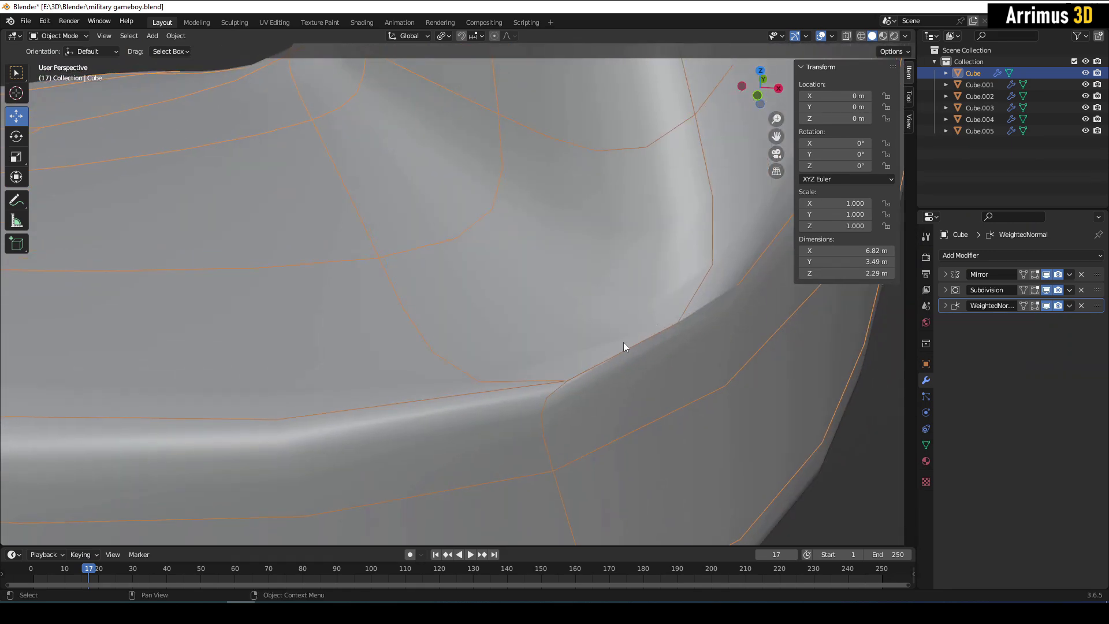
Try a loop cut across the base near the topmost model's lower outer corner, check the smoothed corner, and undo the cut.
key(Tab)
scroll(618, 322, down, 5)
scroll(488, 322, up, 3)
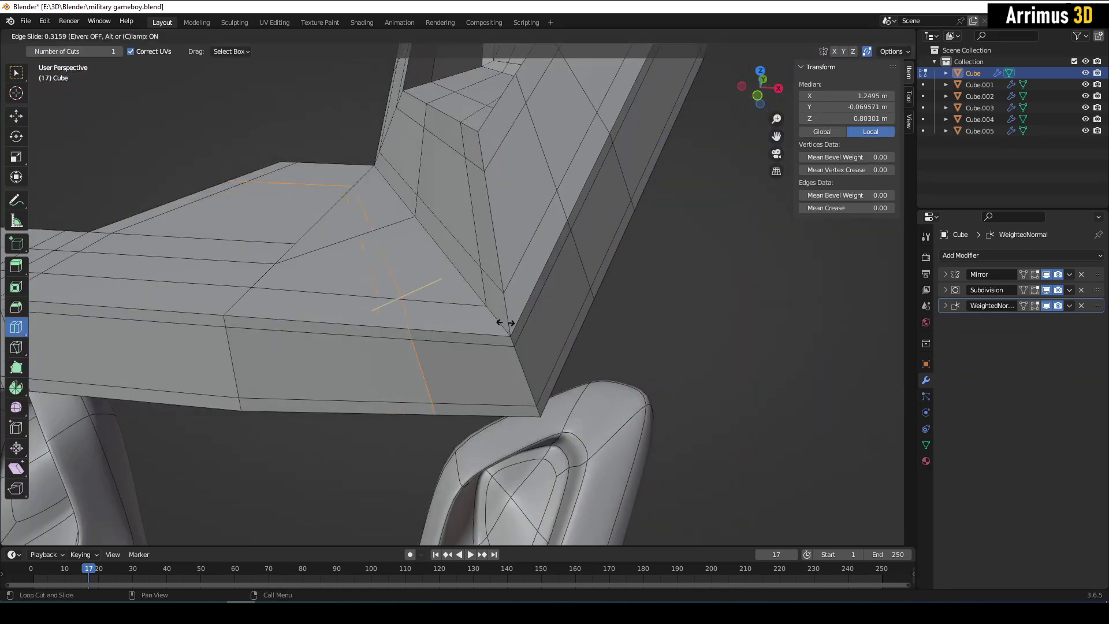
click(509, 325)
key(Tab)
scroll(549, 341, up, 6)
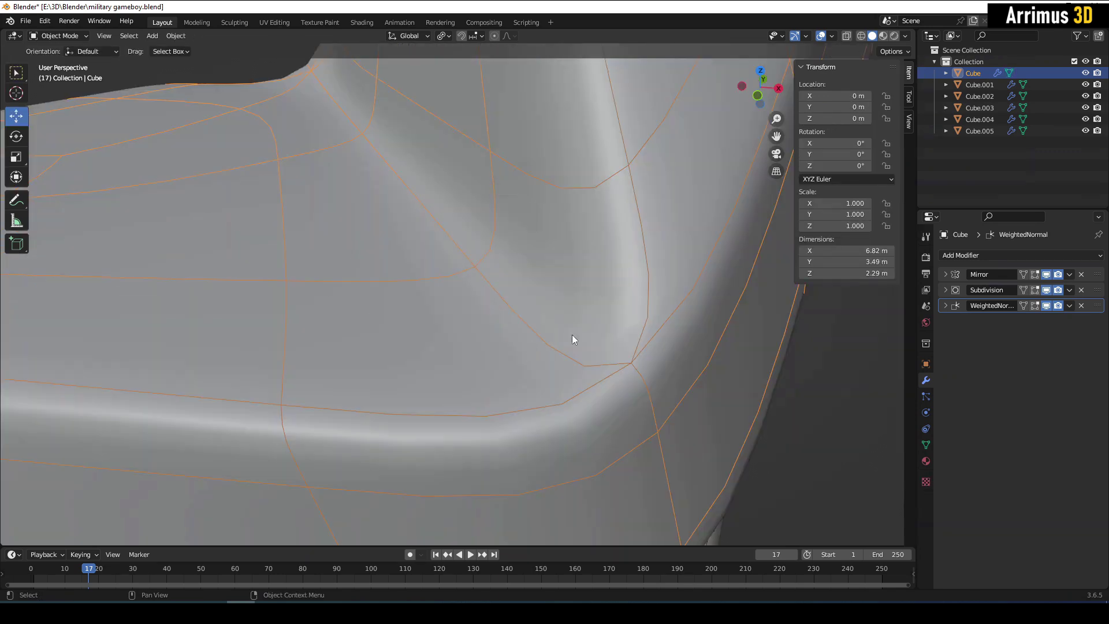
scroll(617, 395, down, 6)
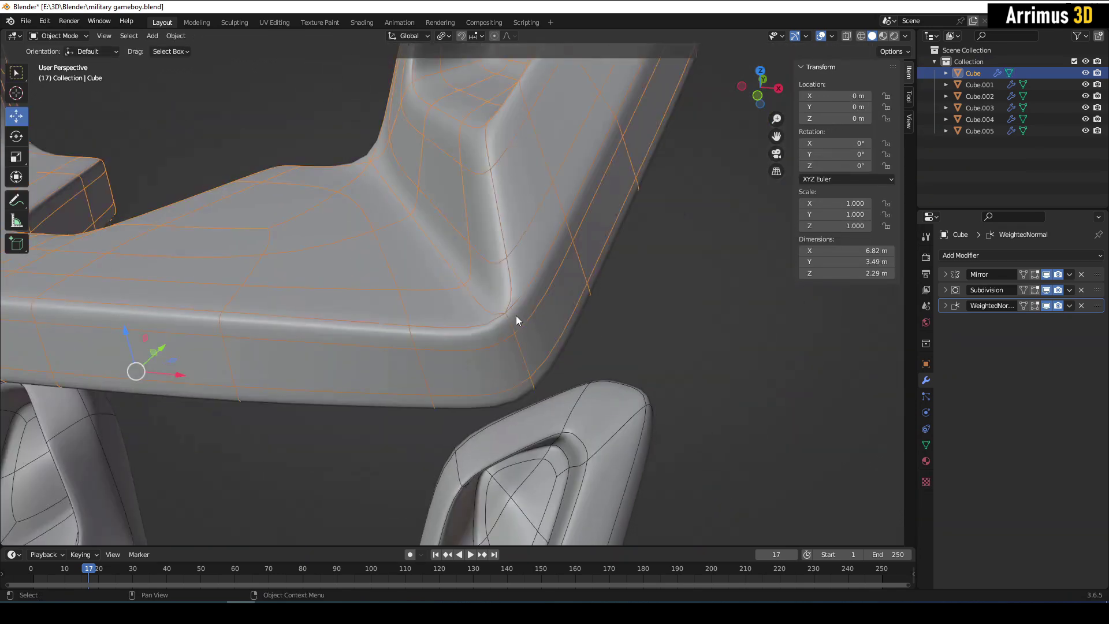
scroll(515, 315, up, 2)
scroll(520, 312, down, 3)
key(Tab)
scroll(551, 365, up, 4)
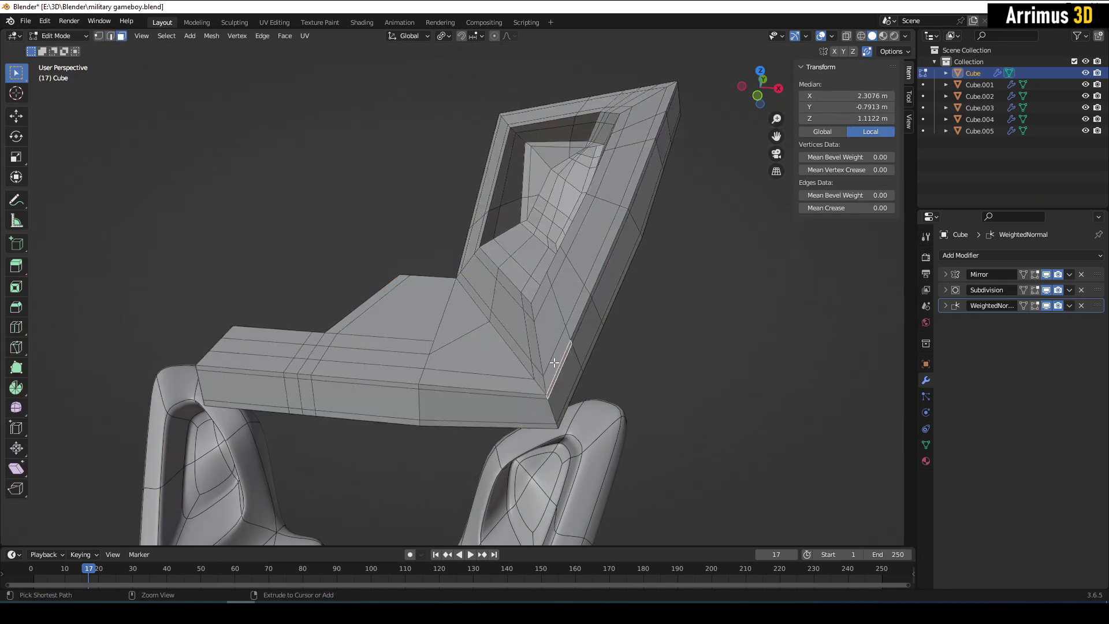
middle_drag(581, 364, 566, 334)
key(Tab)
Examine the topmost model's upright recess, focusing its cage on a small face near the top of the raised inner form.
middle_drag(513, 186, 497, 279)
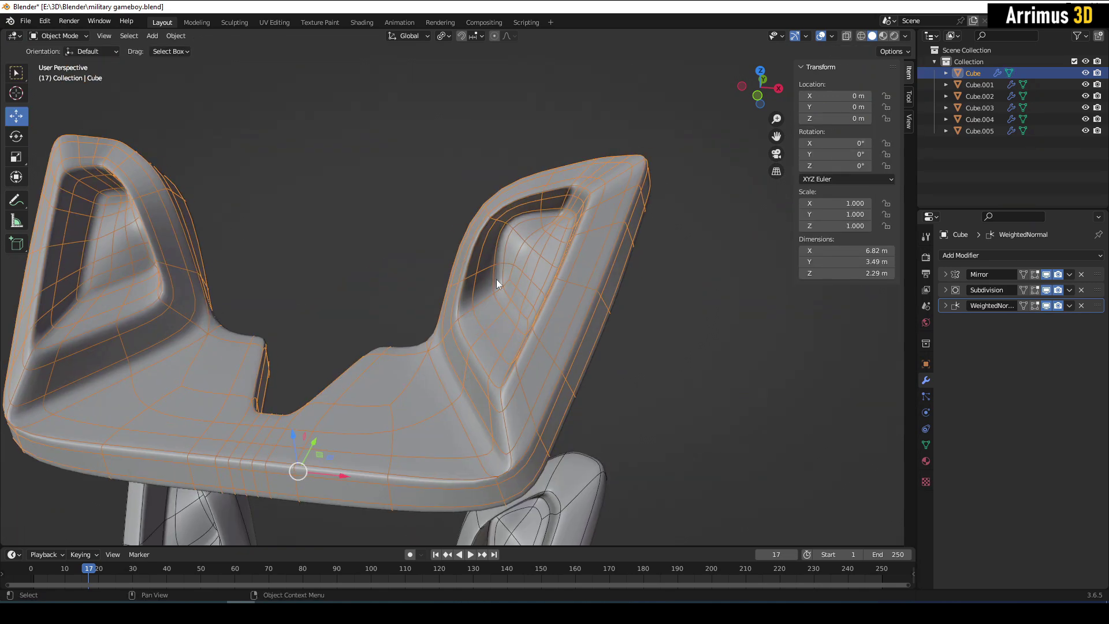
scroll(497, 279, down, 4)
mouse_move(480, 151)
shift+middle_down()
mouse_move(471, 322)
mouse_move(480, 155)
shift+middle_up()
scroll(479, 248, up, 4)
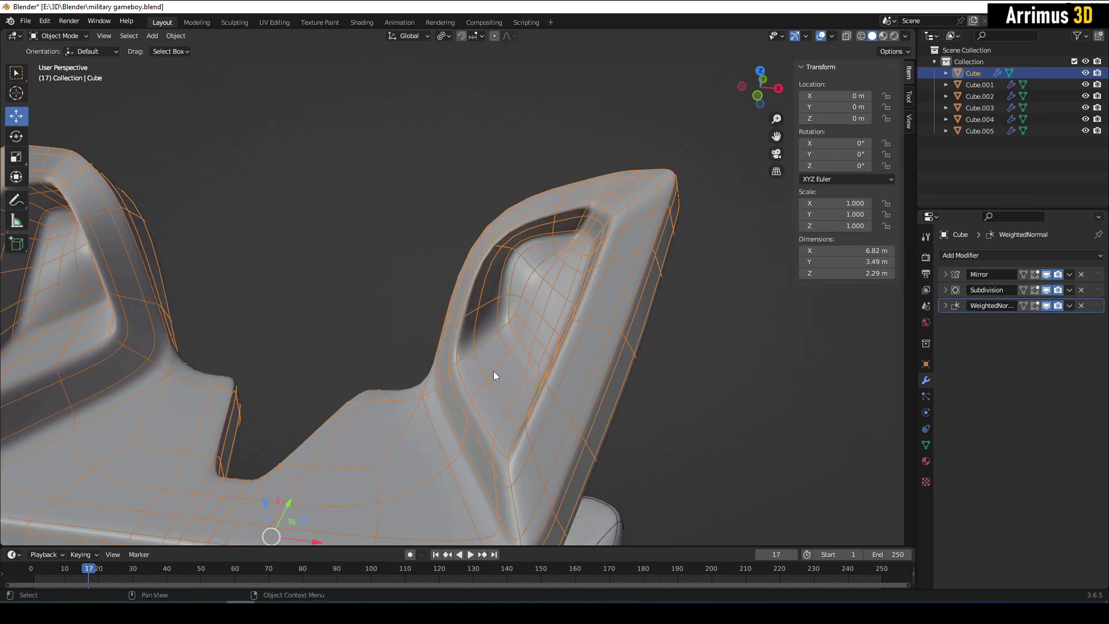
middle_drag(493, 371, 435, 360)
key(Tab)
scroll(436, 359, up, 8)
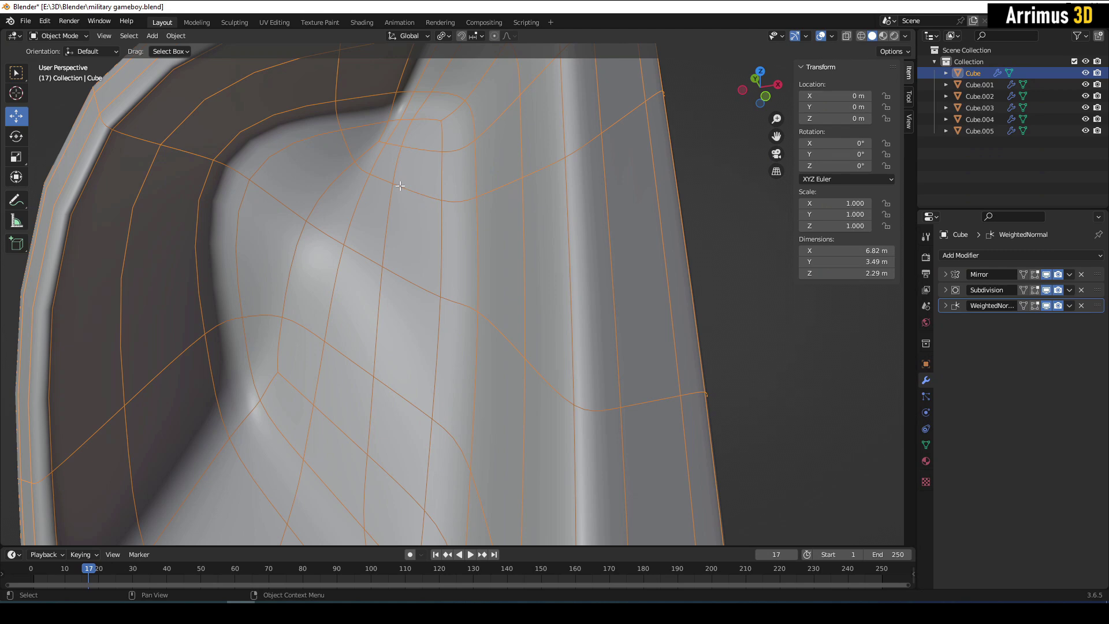
scroll(407, 199, down, 1)
scroll(399, 166, up, 2)
click(383, 159)
key(KP_Decimal)
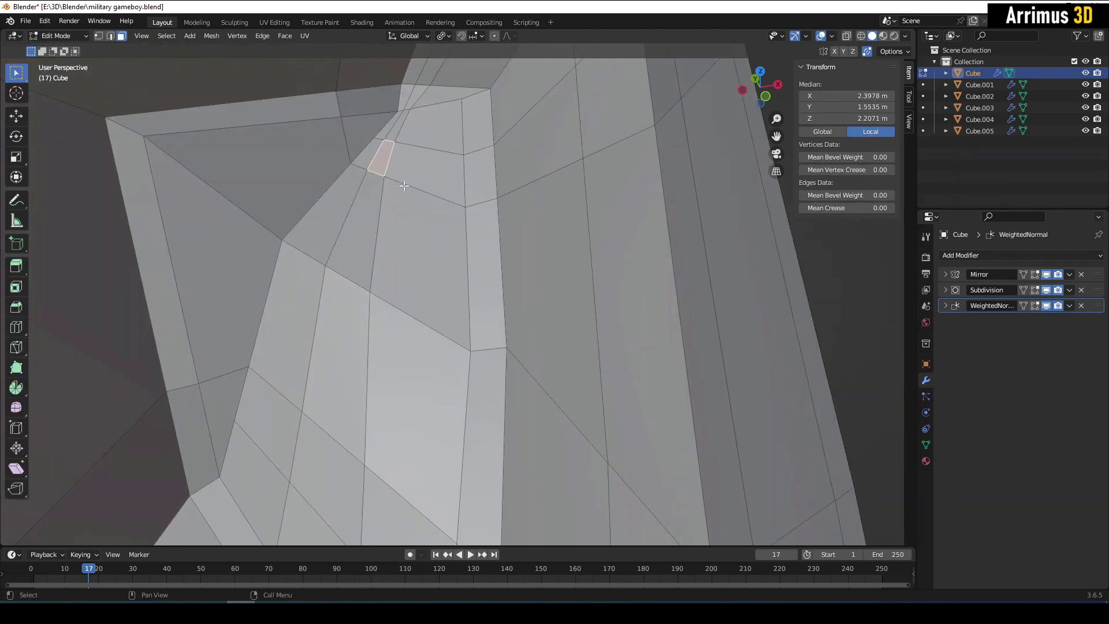
Inspect the smoothed surface around that small recess face up close and from farther out, and switch to Plasticity.
scroll(407, 194, down, 2)
key(Tab)
scroll(410, 223, down, 4)
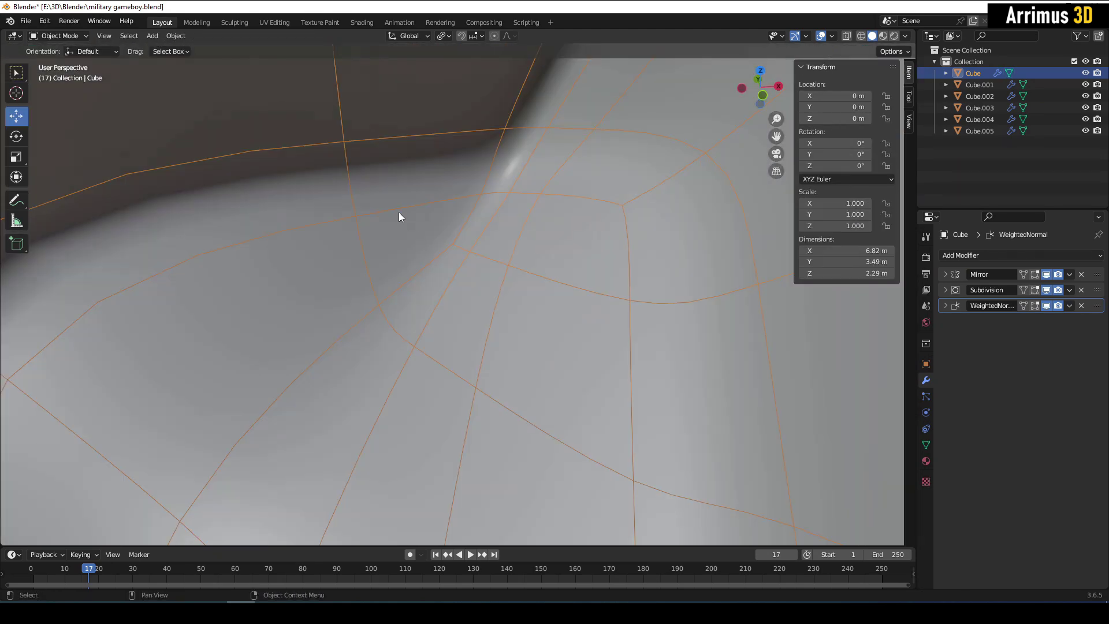
scroll(410, 231, down, 10)
alt+middle_drag(504, 328, 479, 322)
scroll(480, 321, up, 4)
middle_drag(603, 376, 521, 234)
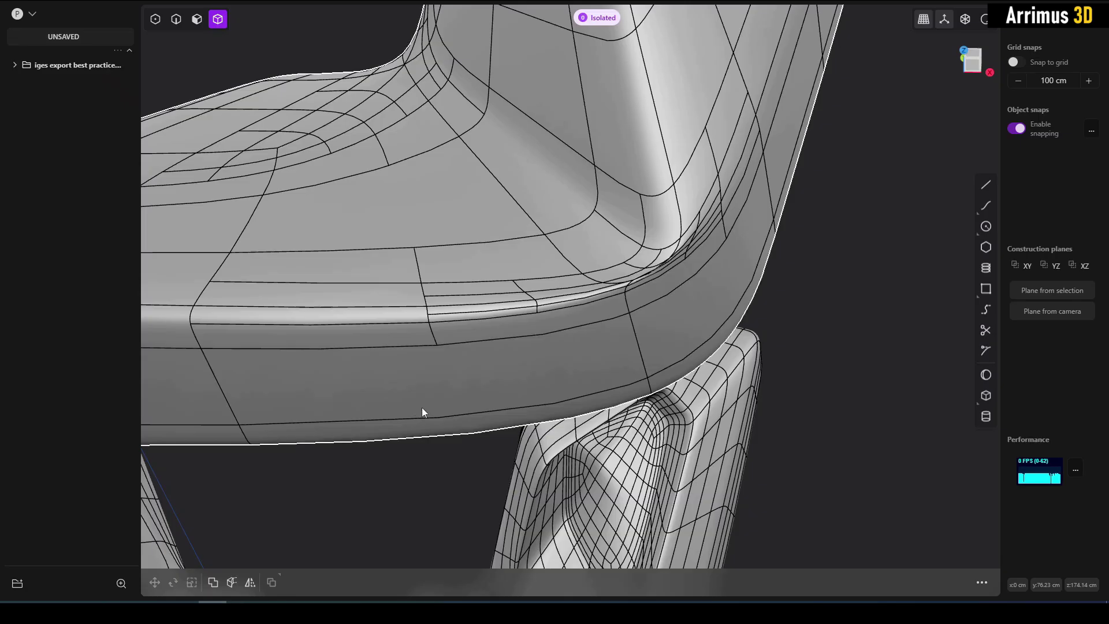
Examine the upper solid's surface patches at the lower corner and the dense patch clusters inside its recess.
middle_drag(422, 408, 626, 154)
middle_drag(639, 462, 462, 109)
scroll(454, 62, up, 10)
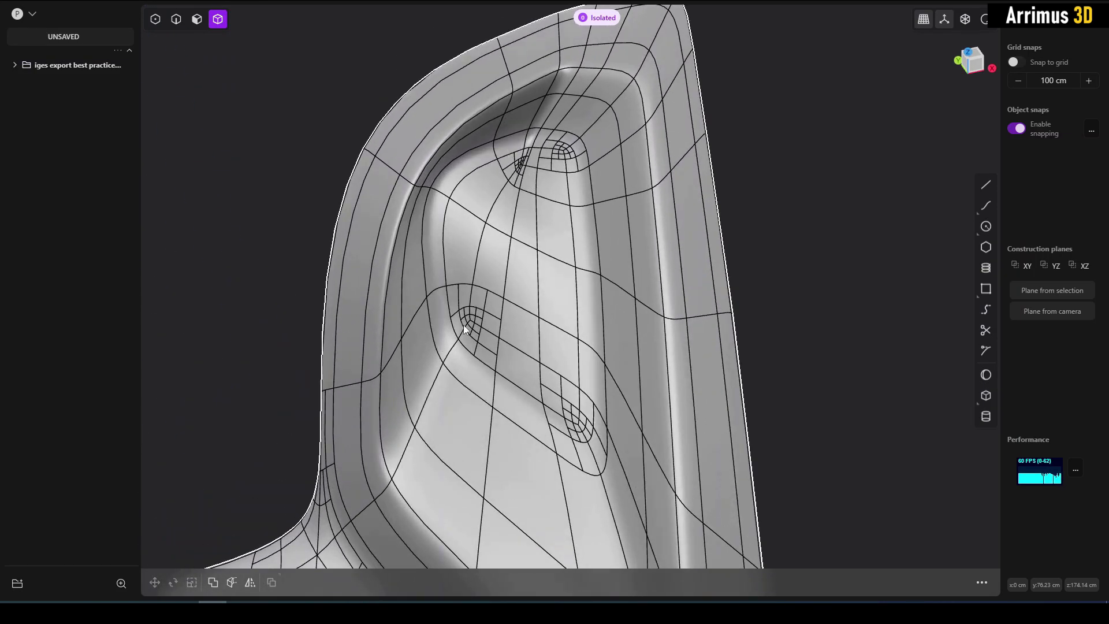
scroll(477, 318, down, 5)
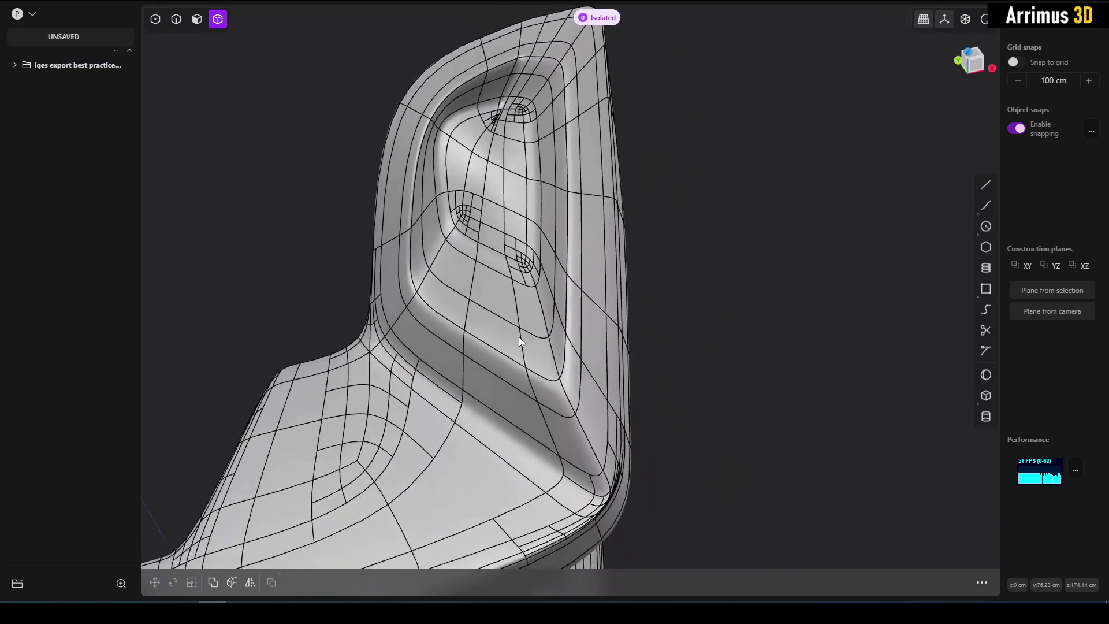
middle_drag(470, 333, 538, 327)
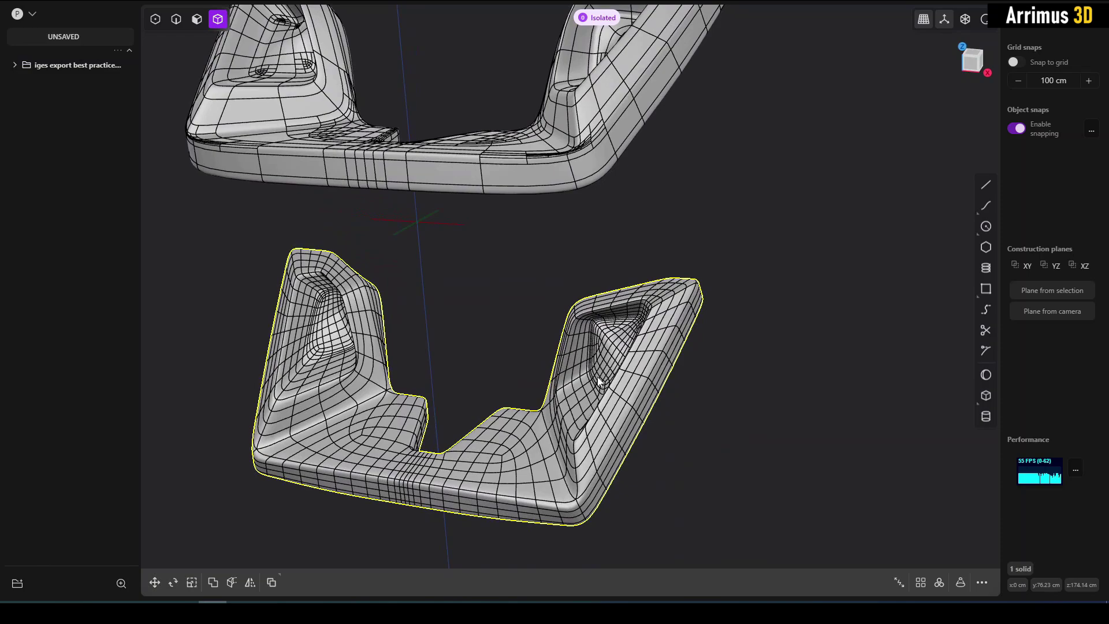
Compare the patch layout of the creased lower solid with that of the loop-cut upper solid from several angles.
middle_drag(598, 377, 540, 341)
scroll(600, 267, up, 3)
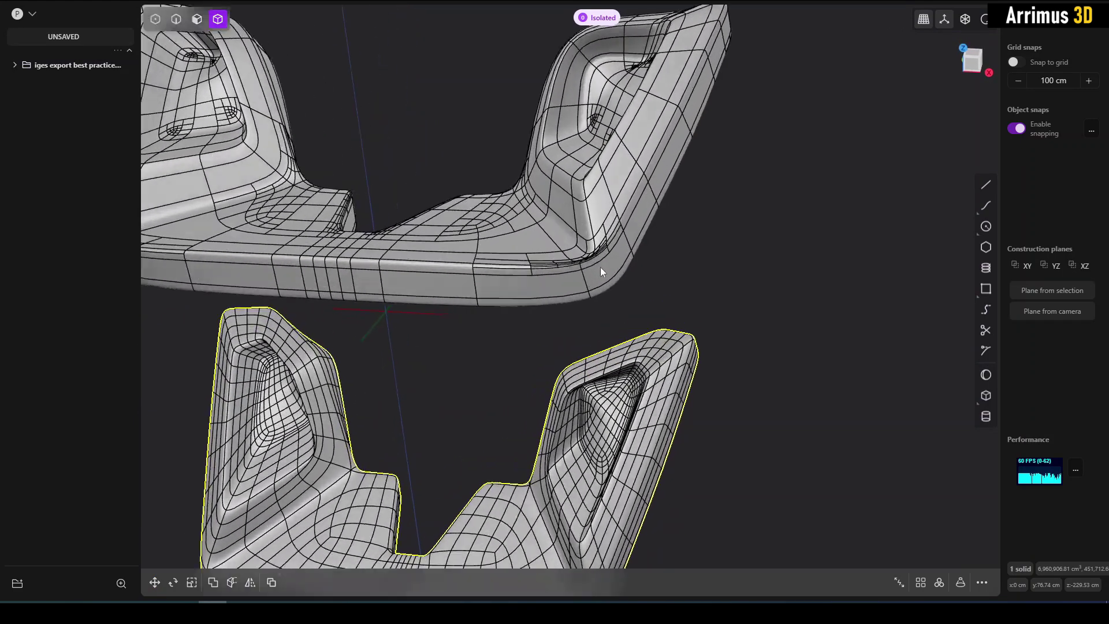
middle_drag(601, 267, 584, 224)
scroll(606, 234, down, 3)
middle_drag(600, 352, 460, 186)
middle_drag(526, 341, 709, 318)
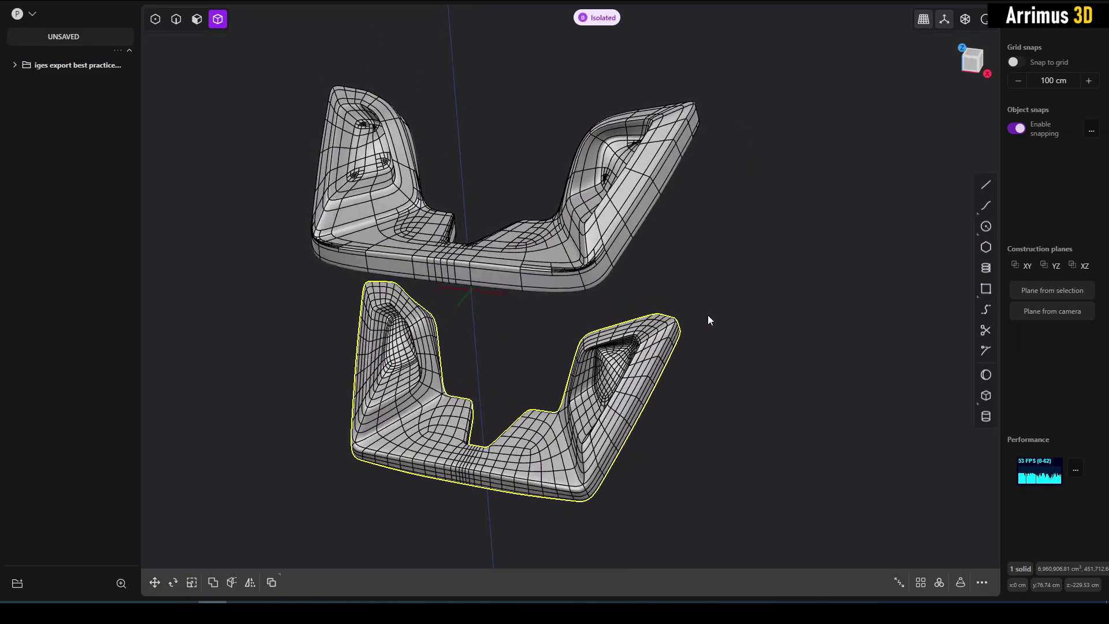
middle_drag(604, 370, 654, 285)
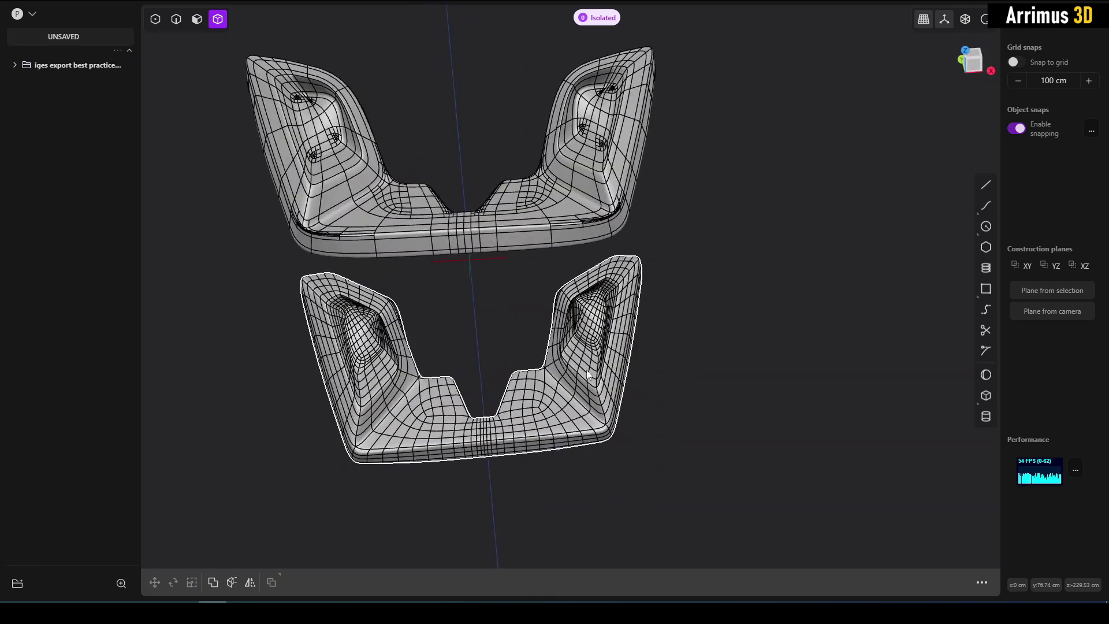
middle_drag(587, 372, 586, 321)
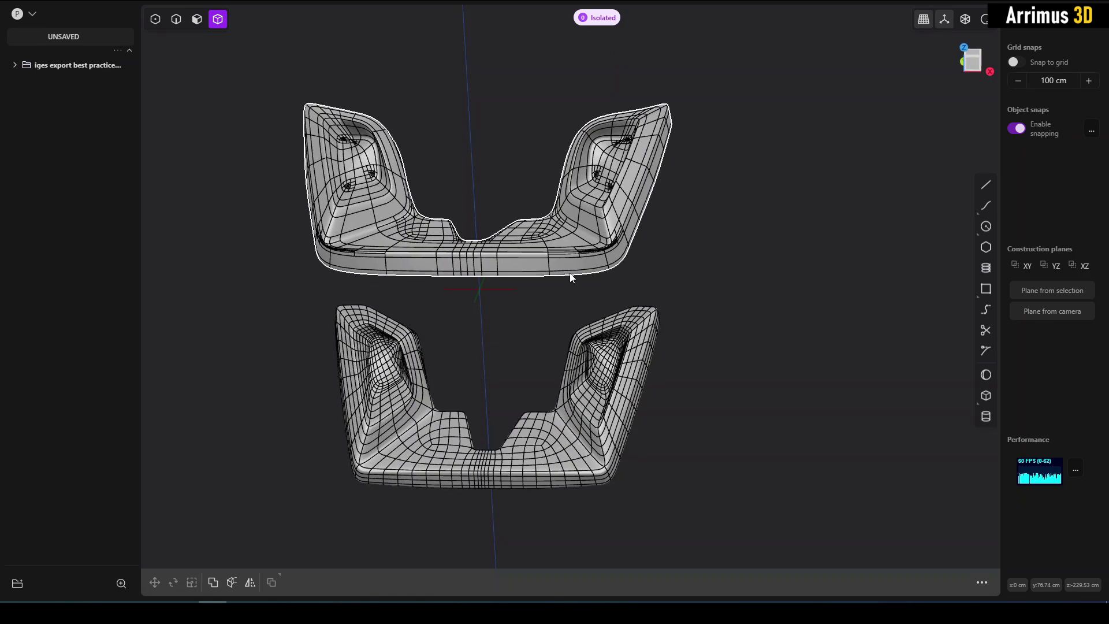
middle_drag(628, 282, 641, 321)
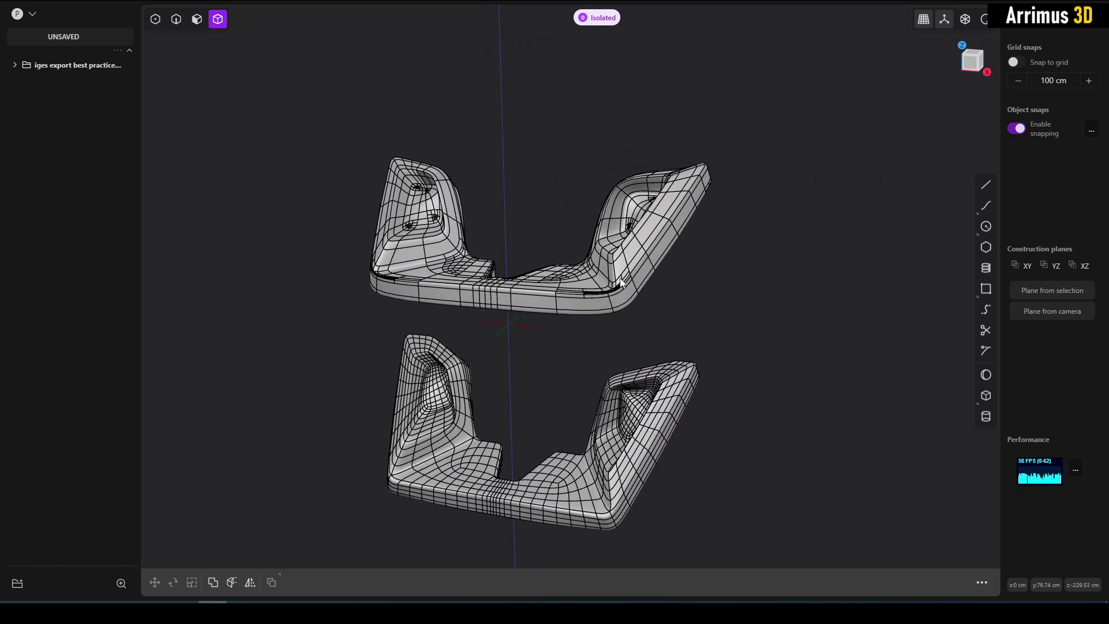
middle_drag(707, 332, 656, 304)
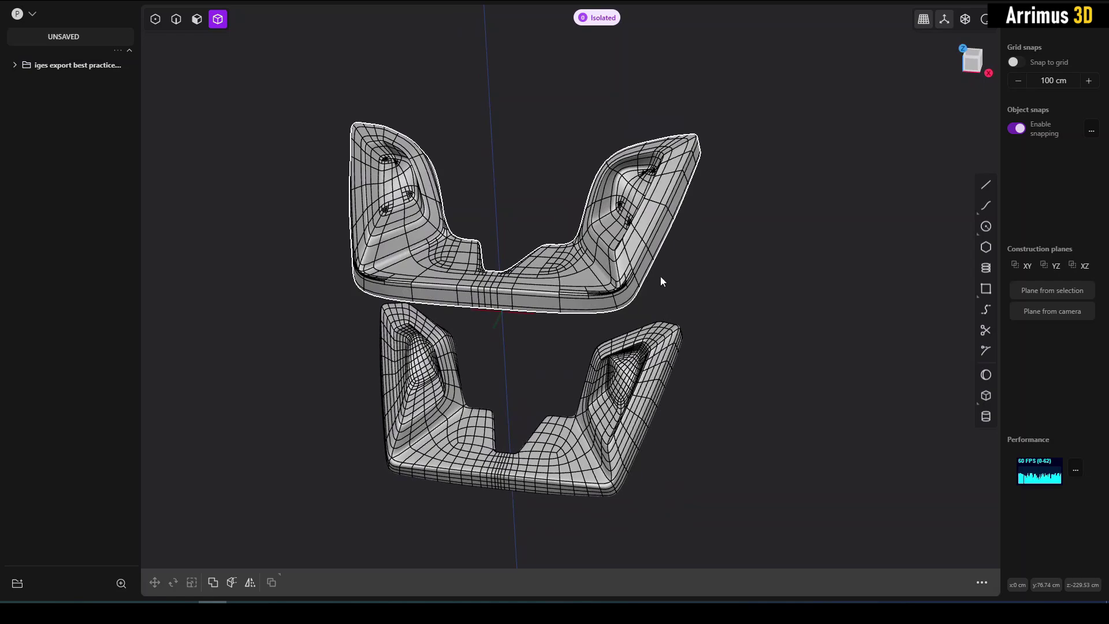
Turn off the isolation of the two solids, look over the surrounding models, and switch to Blender.
shift+middle_drag(701, 294, 693, 402)
shift+middle_drag(661, 345, 663, 362)
key(slash)
scroll(682, 276, down, 3)
shift+middle_drag(682, 276, 607, 370)
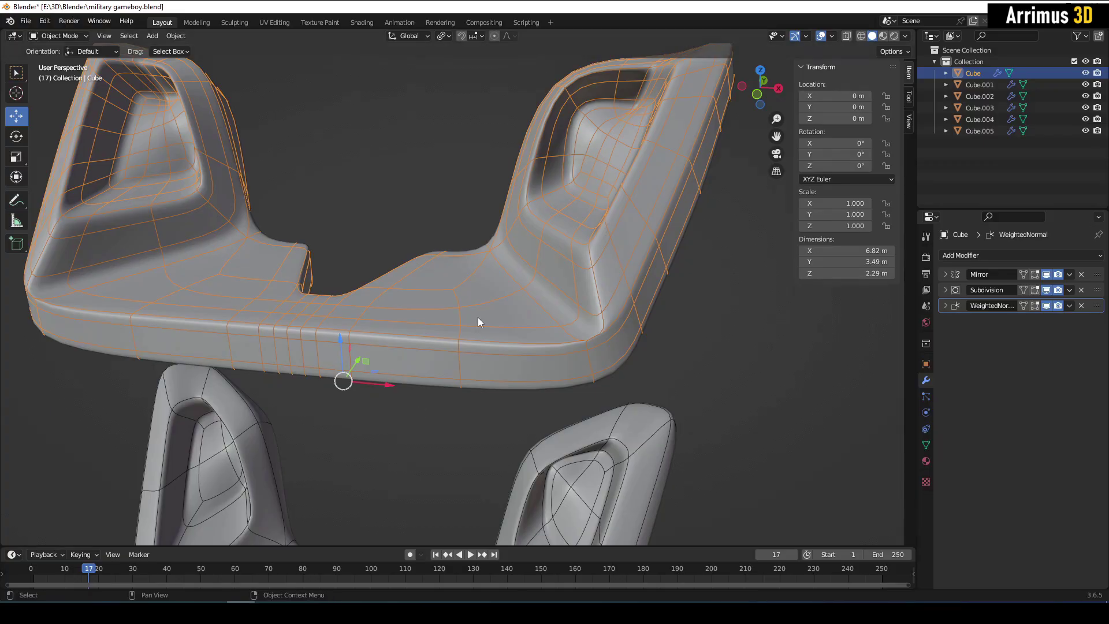
Pick out the triangulated loop-cut model and the triangulated creased model beside it, and switch to Plasticity.
scroll(462, 318, down, 3)
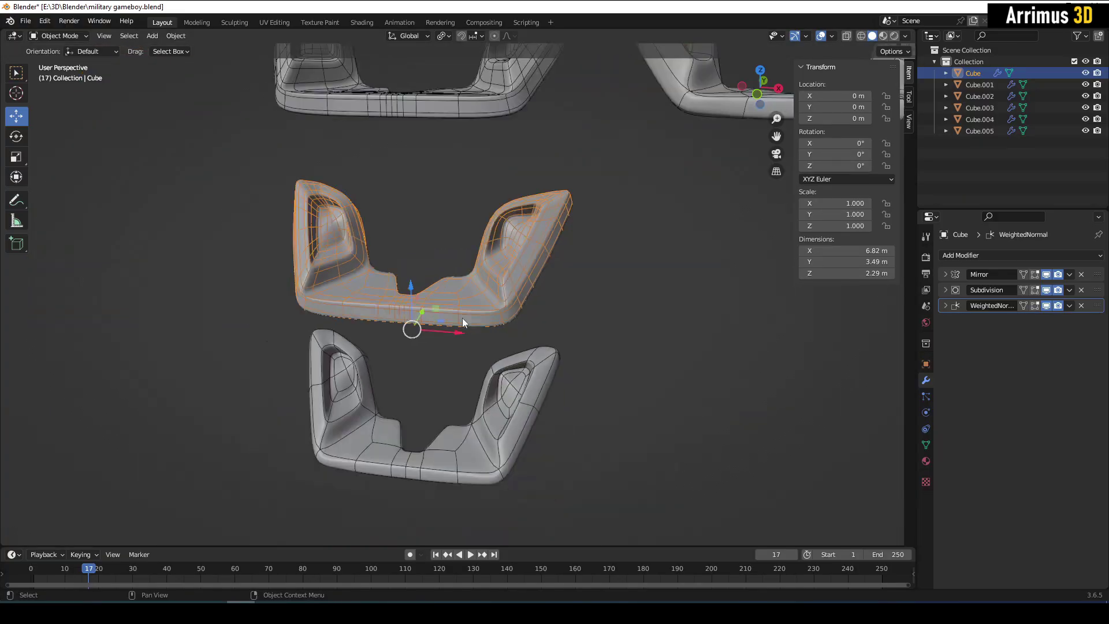
shift+middle_drag(462, 317, 398, 335)
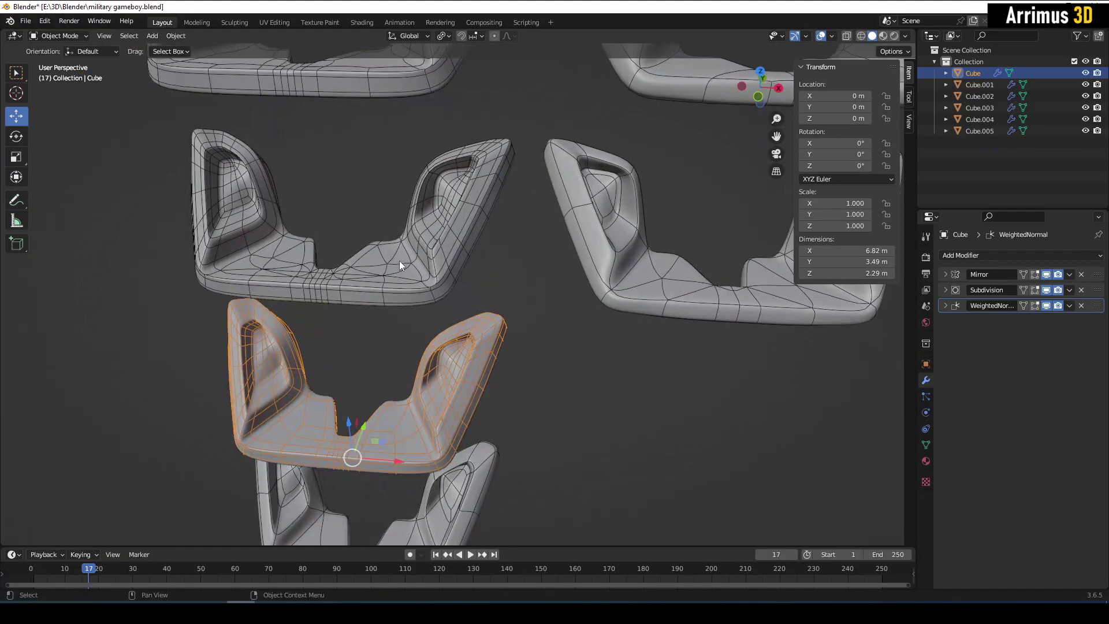
click(400, 262)
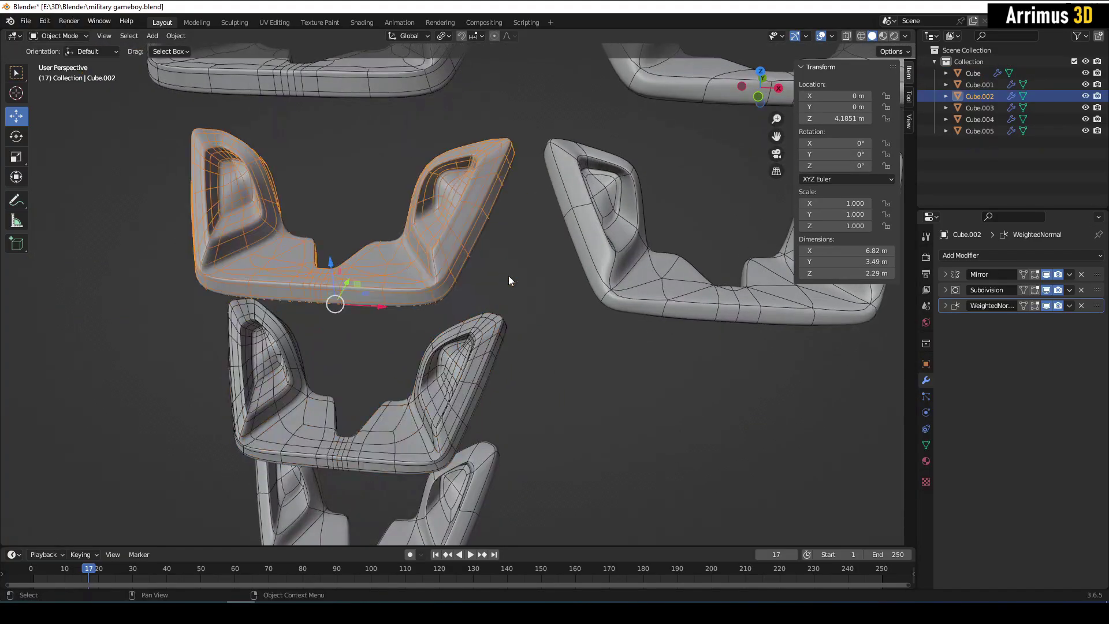
click(610, 257)
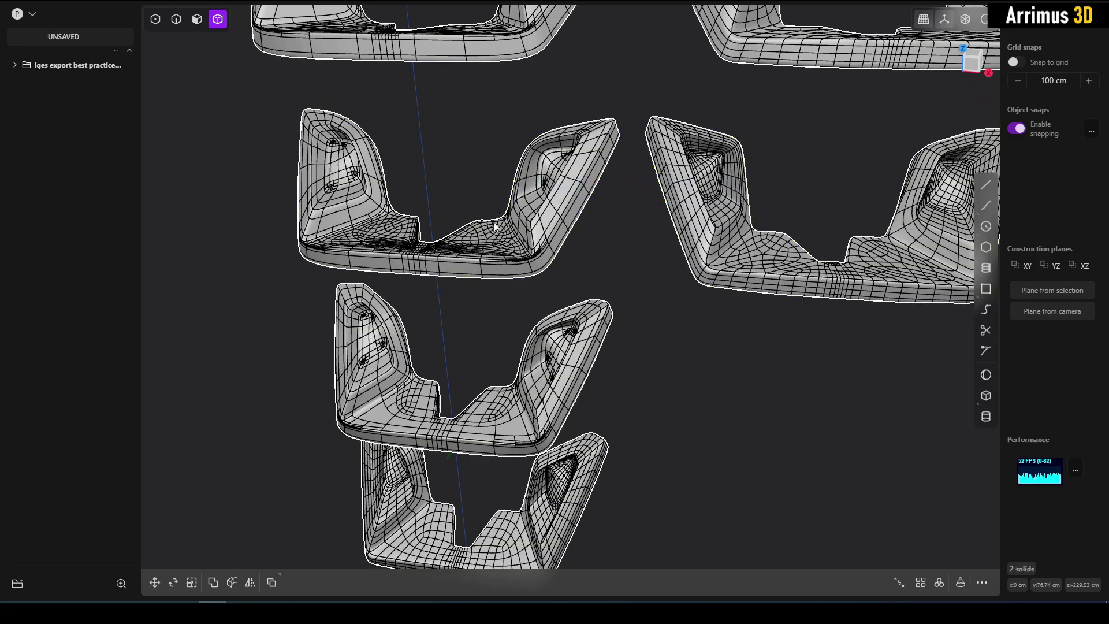
Isolate the two matching triangulated solids, compare their patch layouts from several angles, and turn the isolation off.
key(slash)
click(609, 269)
middle_drag(601, 275, 572, 340)
scroll(574, 238, up, 2)
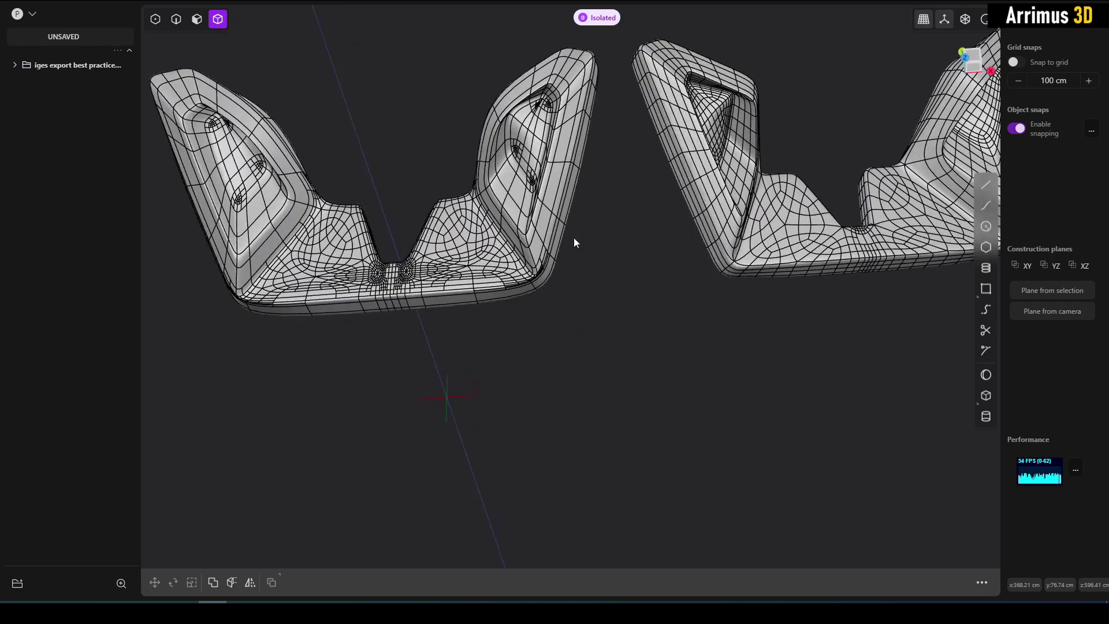
middle_drag(574, 237, 392, 245)
scroll(327, 348, up, 2)
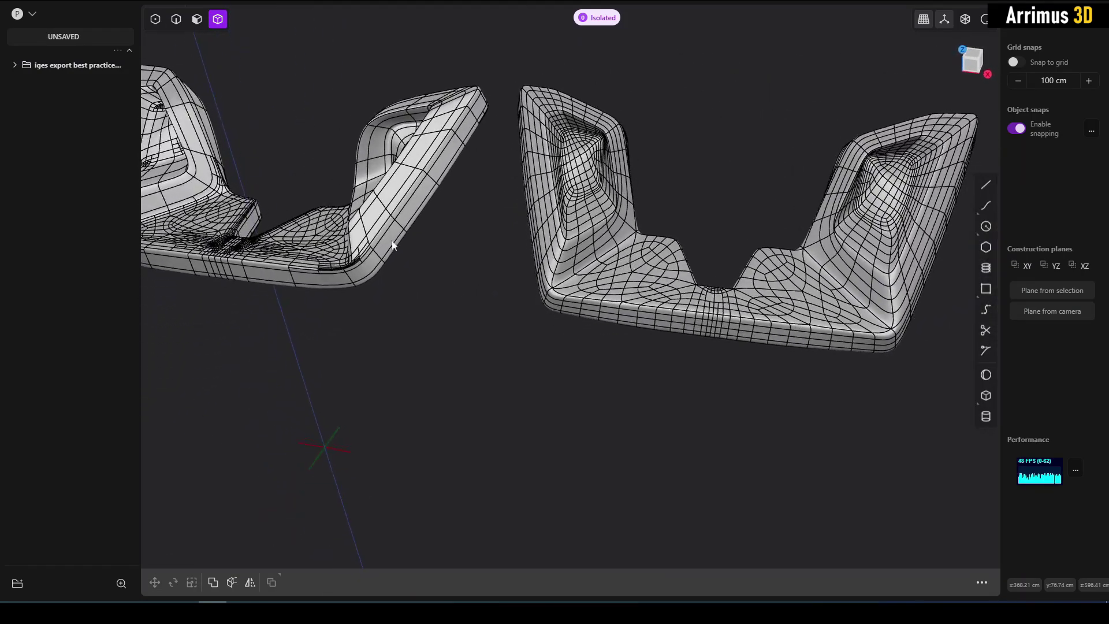
middle_drag(733, 274, 776, 272)
key(/)
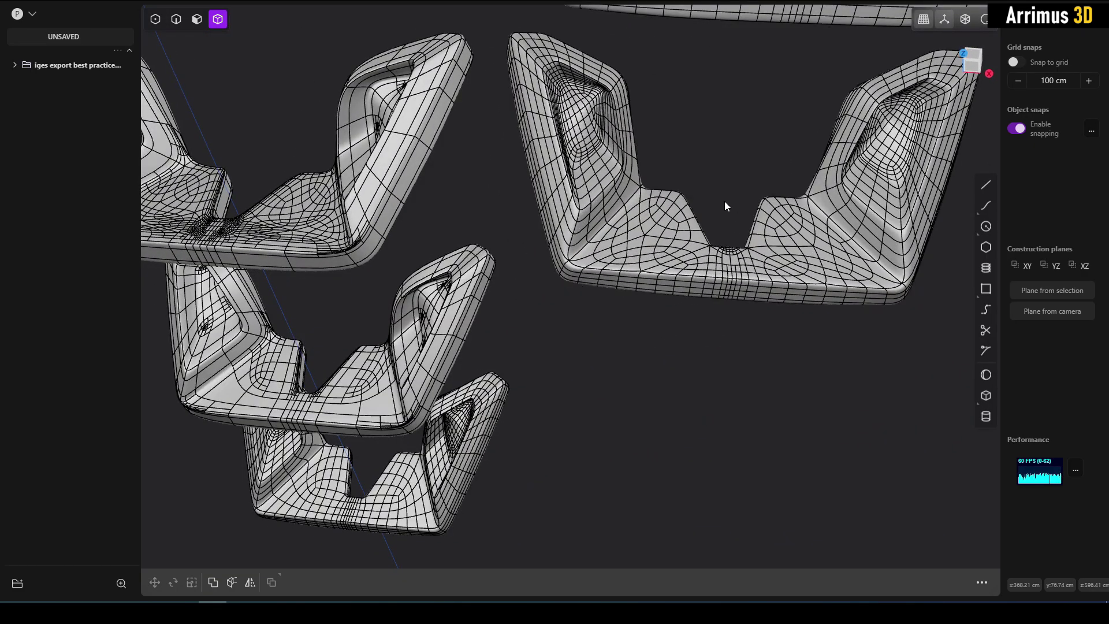
Switch to Blender, pick out the n-gon loop-cut model and the n-gon creased model beside it, and return to Plasticity.
shift+middle_drag(569, 168, 665, 241)
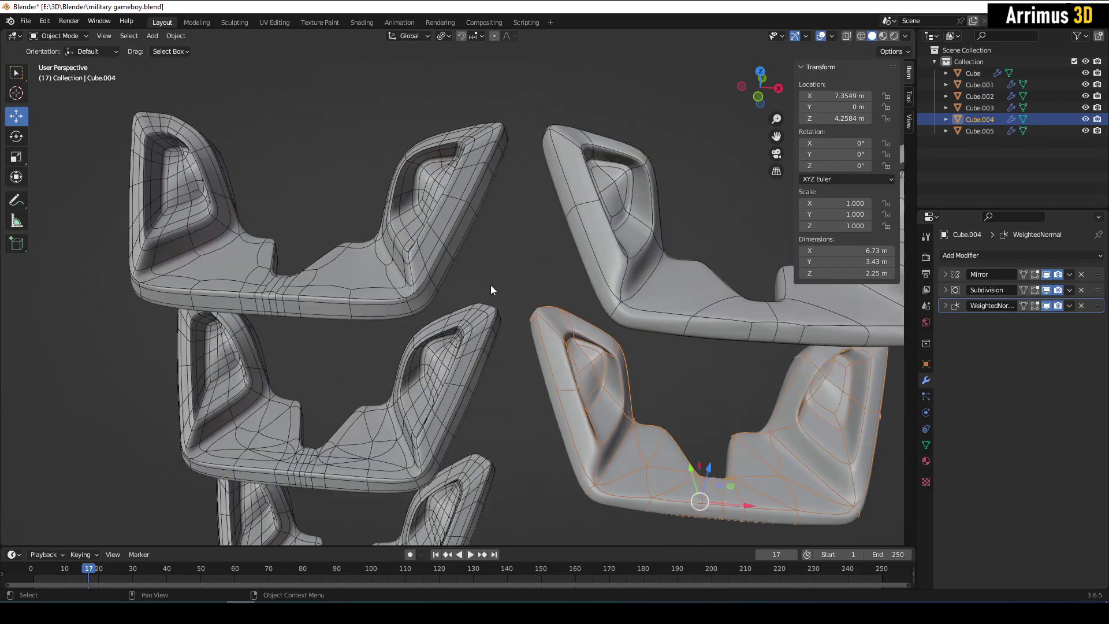
click(413, 252)
shift+middle_drag(449, 278, 366, 251)
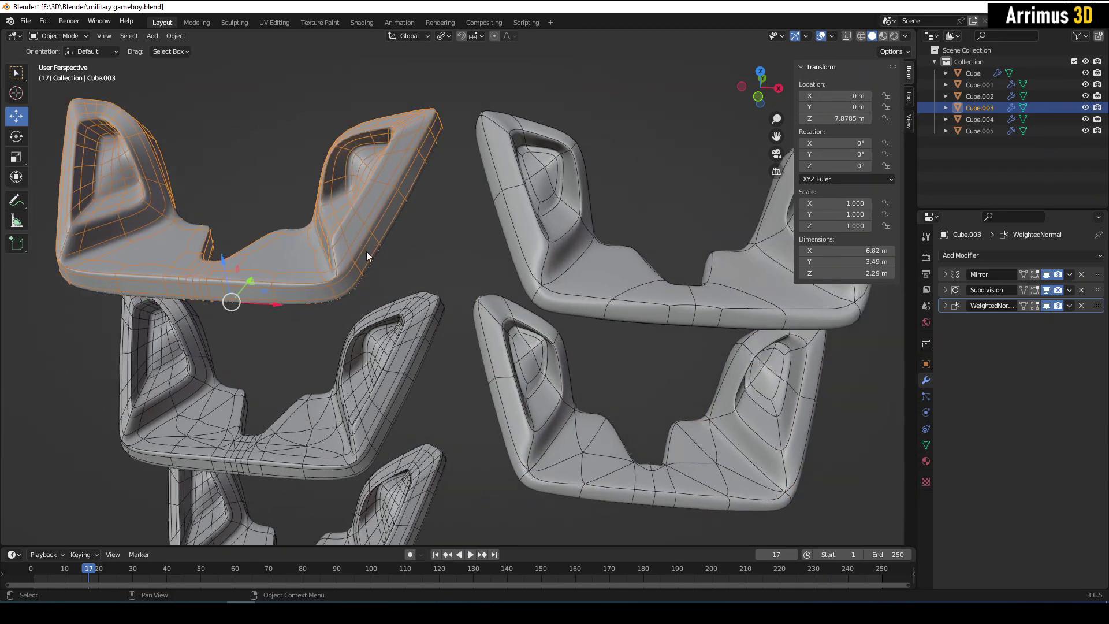
click(553, 234)
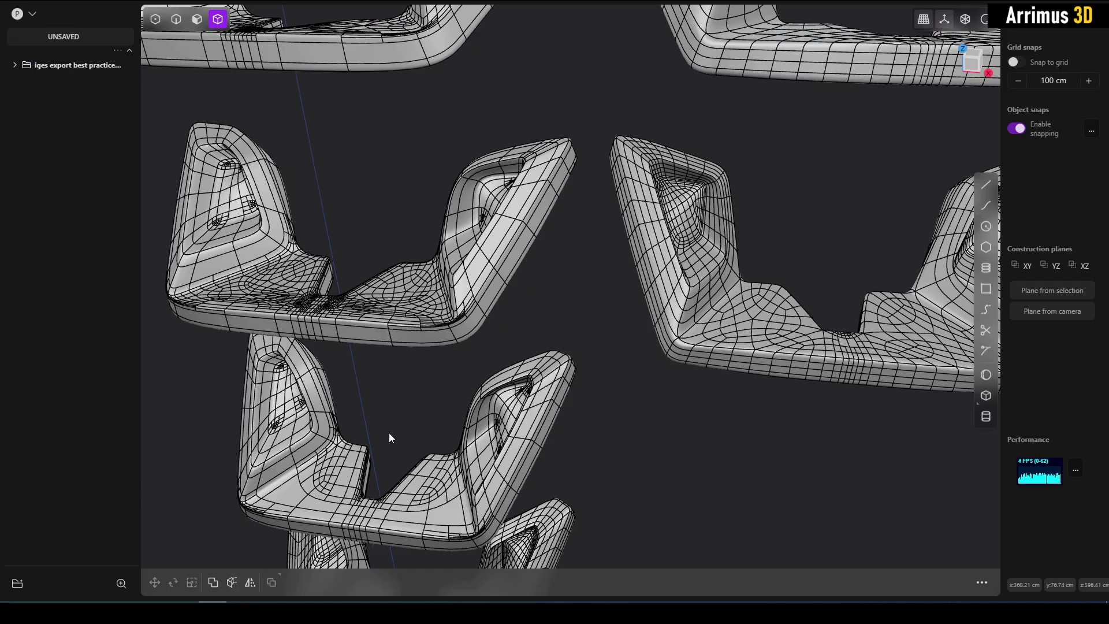
Isolate the two n-gon solids, compare their surface patches from several angles, and bring all the solids back into view.
middle_drag(389, 434, 659, 125)
drag(445, 188, 439, 190)
key(slash)
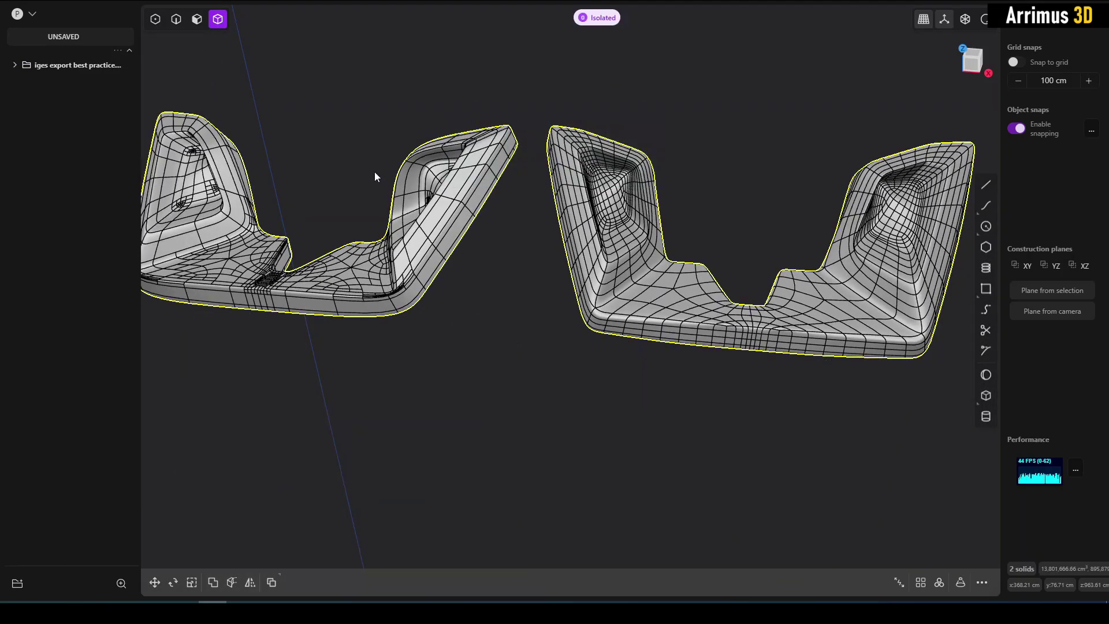
click(375, 171)
middle_drag(374, 171, 619, 234)
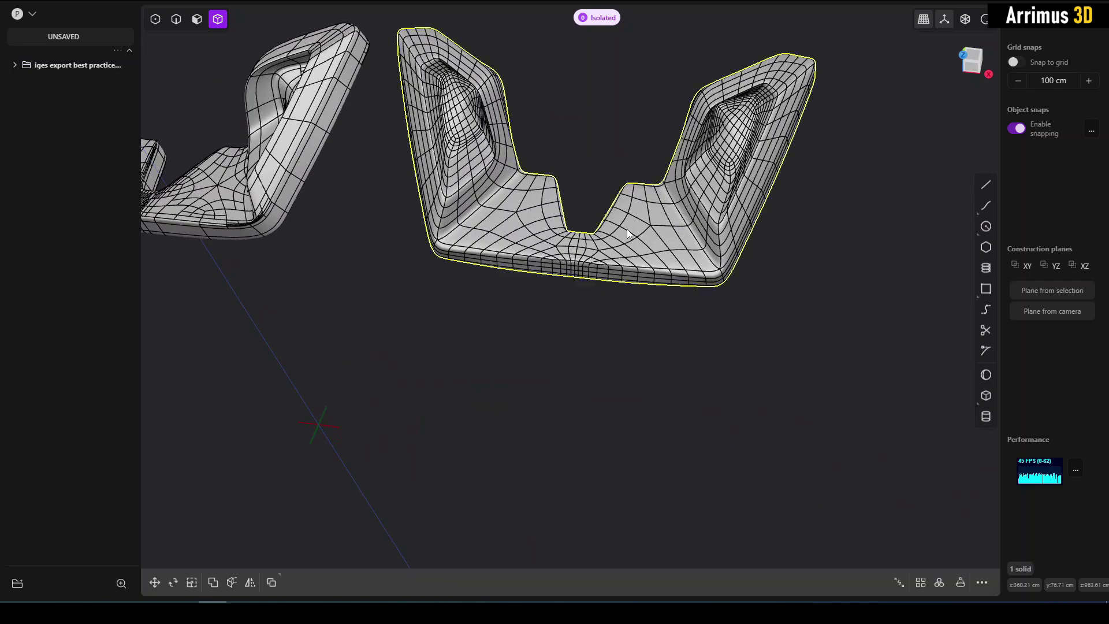
key(slash)
key(ctrl+z)
shift+middle_drag(494, 359, 560, 341)
click(584, 363)
key(slash)
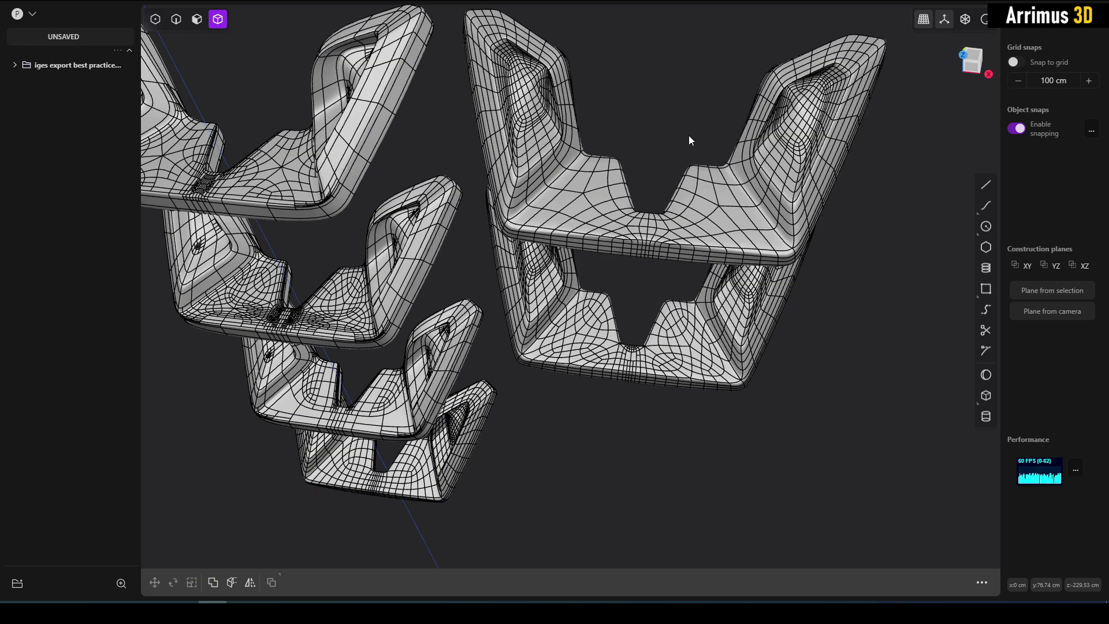
Isolate the topmost loop-cut n-gon solid together with the creased n-gon solid beside it.
scroll(717, 197, up, 3)
scroll(718, 197, down, 3)
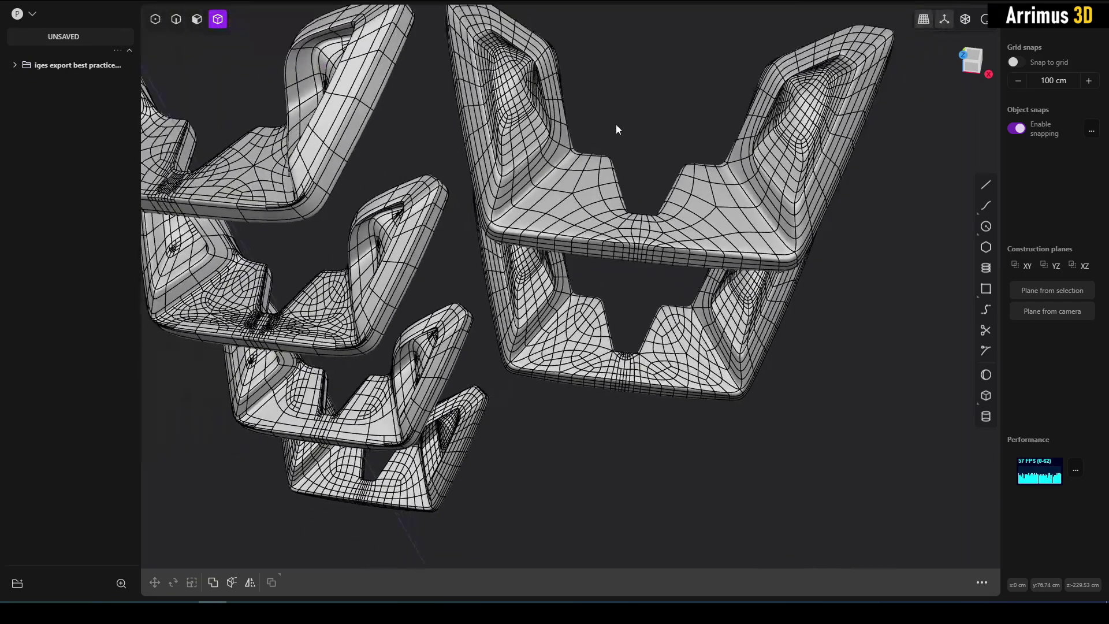
scroll(690, 211, down, 5)
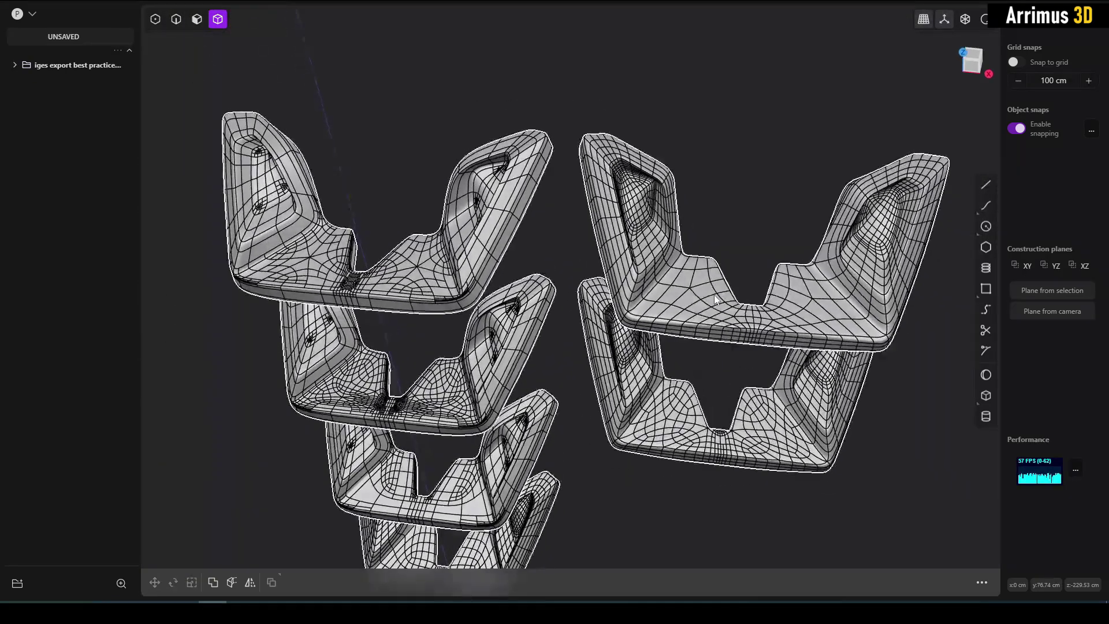
scroll(714, 295, up, 2)
middle_drag(719, 290, 679, 293)
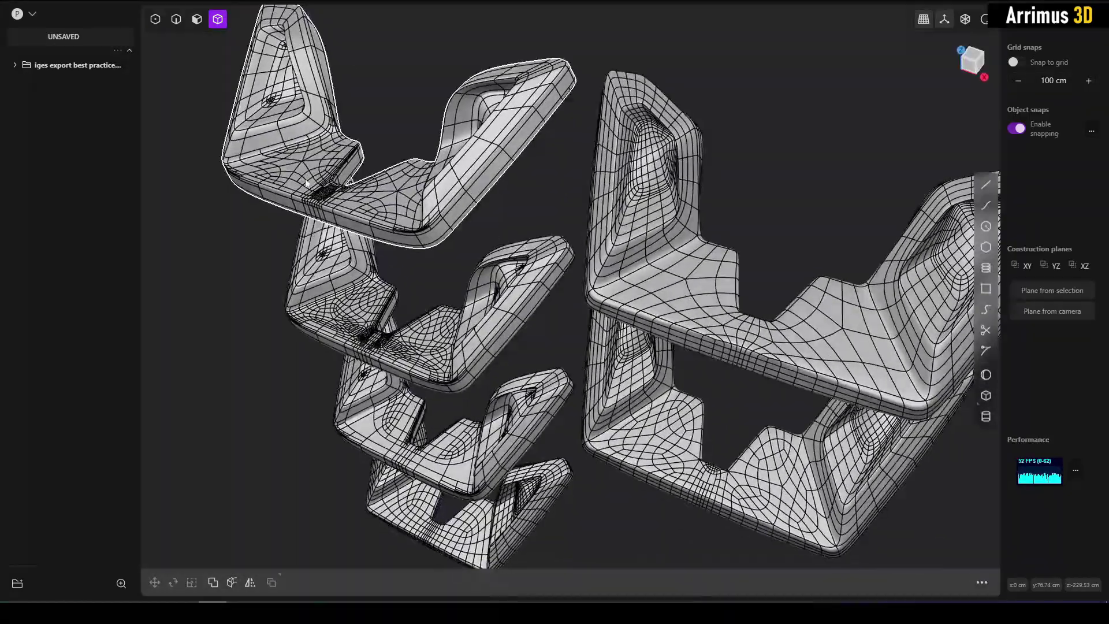
scroll(328, 200, up, 2)
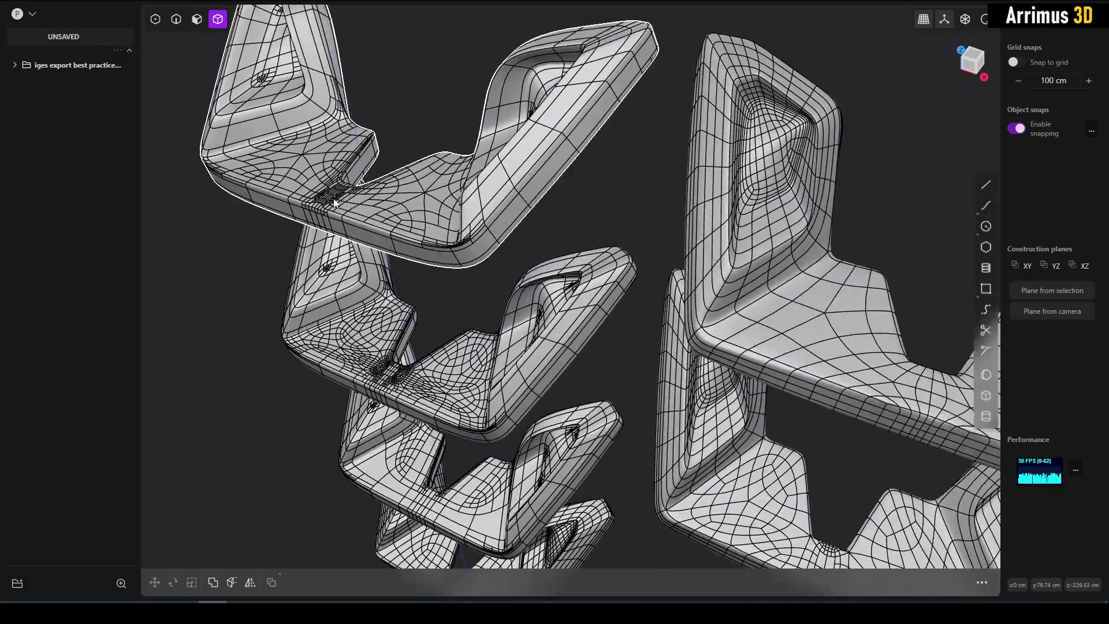
middle_drag(355, 164, 554, 208)
click(647, 208)
shift+click(378, 192)
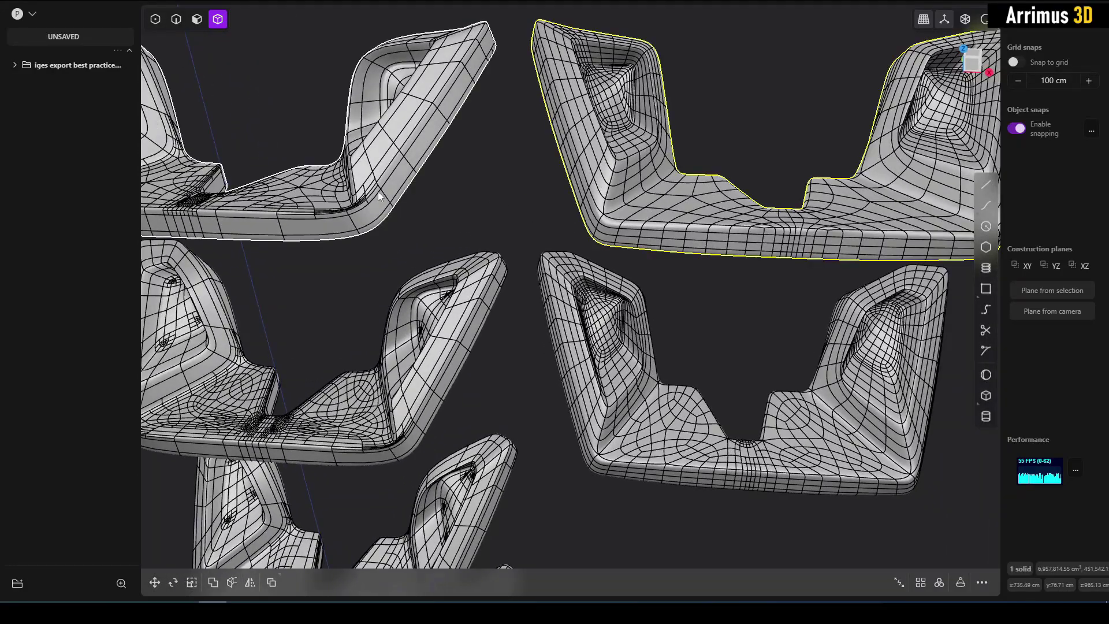
key(slash)
click(443, 220)
Draw an open polyline about 183 cm long around the loop-cut solid's lower front corner on a view-aligned construction plane.
middle_drag(445, 220, 598, 317)
scroll(525, 296, up, 2)
key(KP_5)
scroll(551, 306, up, 3)
key(shift+a)
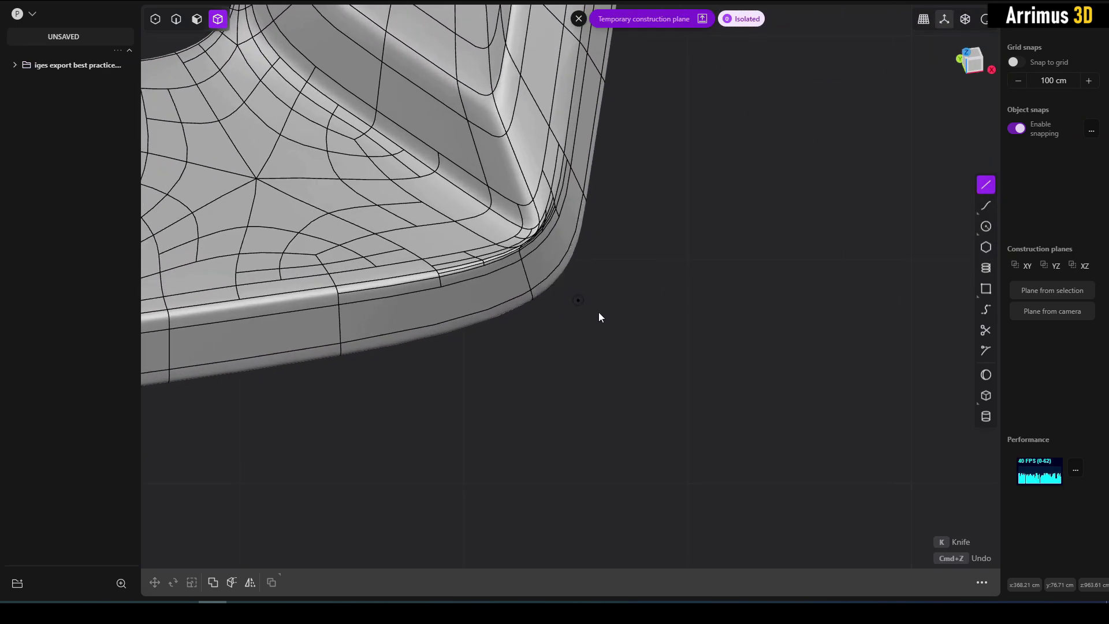
click(608, 315)
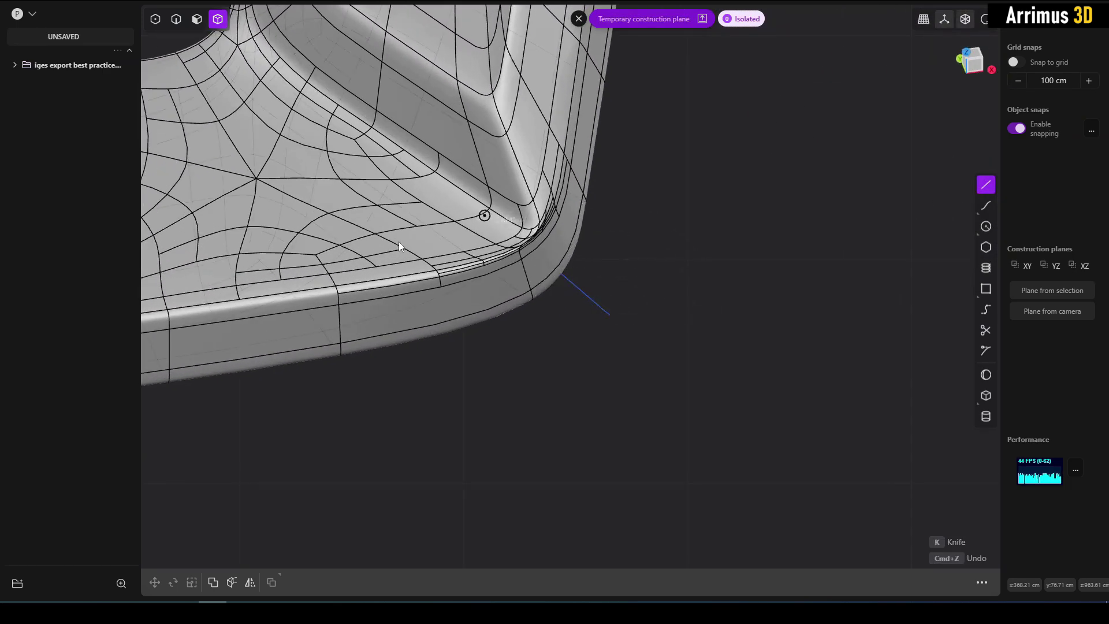
click(395, 397)
key(Return)
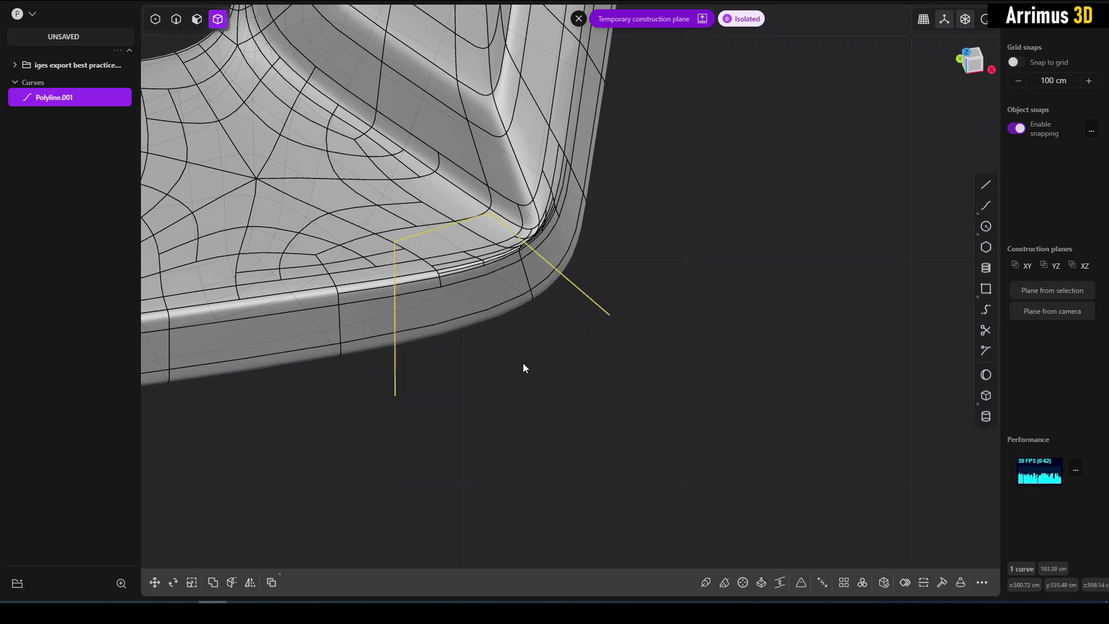
Fillet the corners of the polyline and clear the selection.
key(f)
key(d)
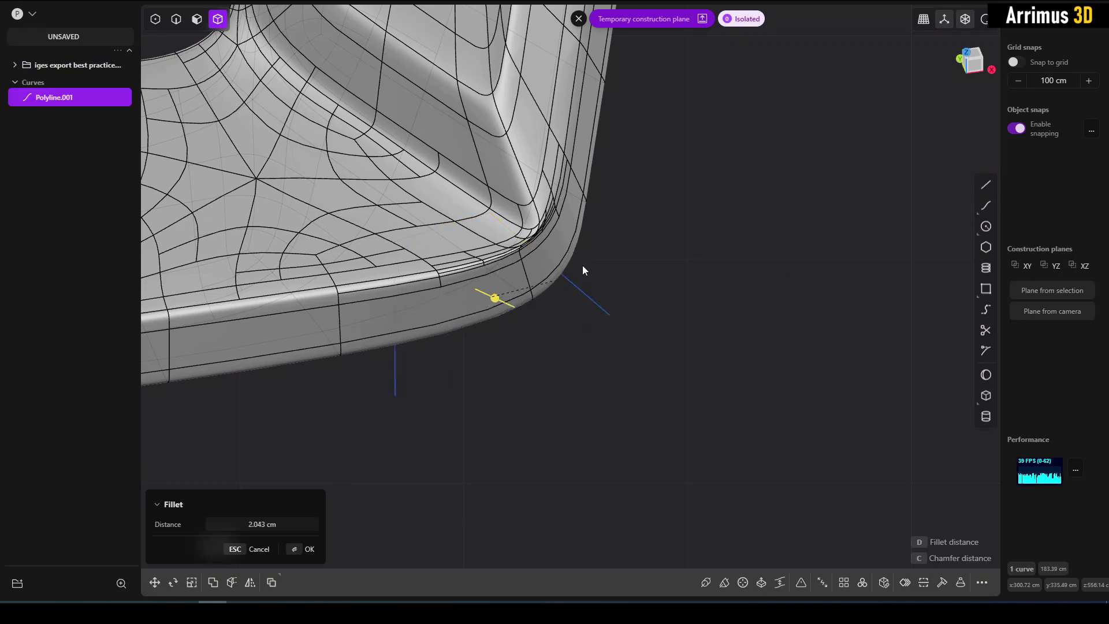
click(584, 265)
right_click(583, 264)
click(622, 261)
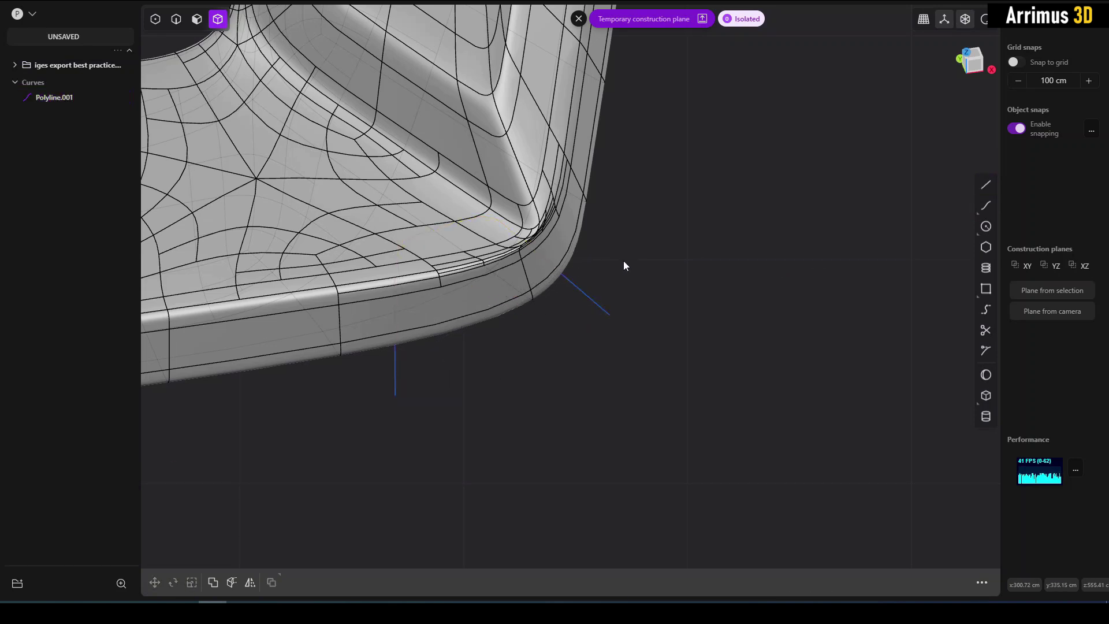
Cut the lower front corner off the loop-cut solid using the rounded polyline as the cutter.
click(555, 226)
key(c)
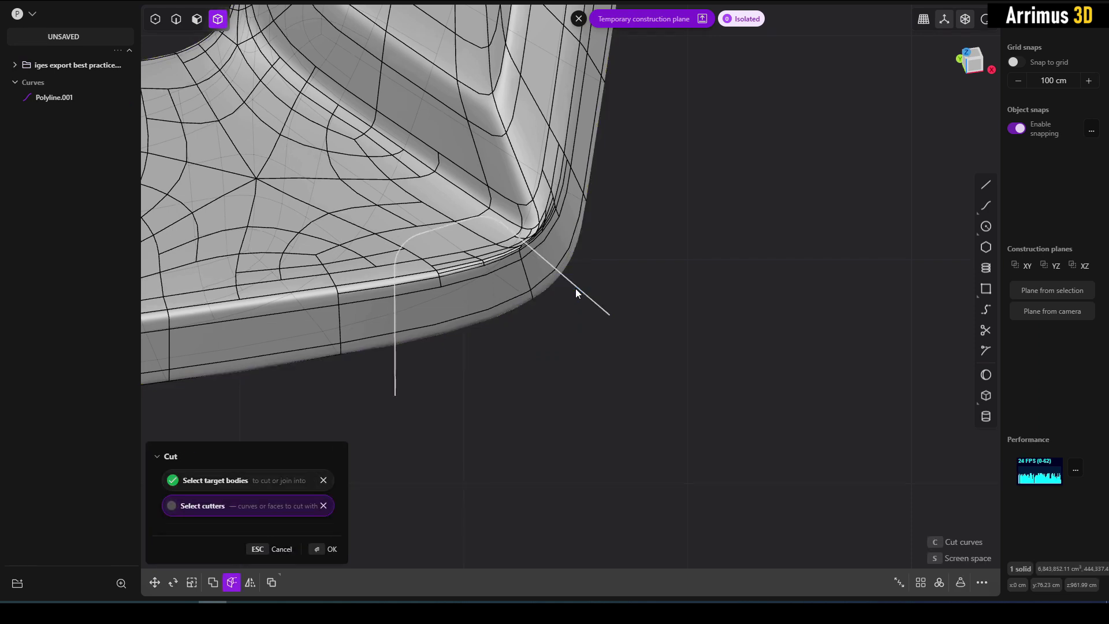
click(575, 289)
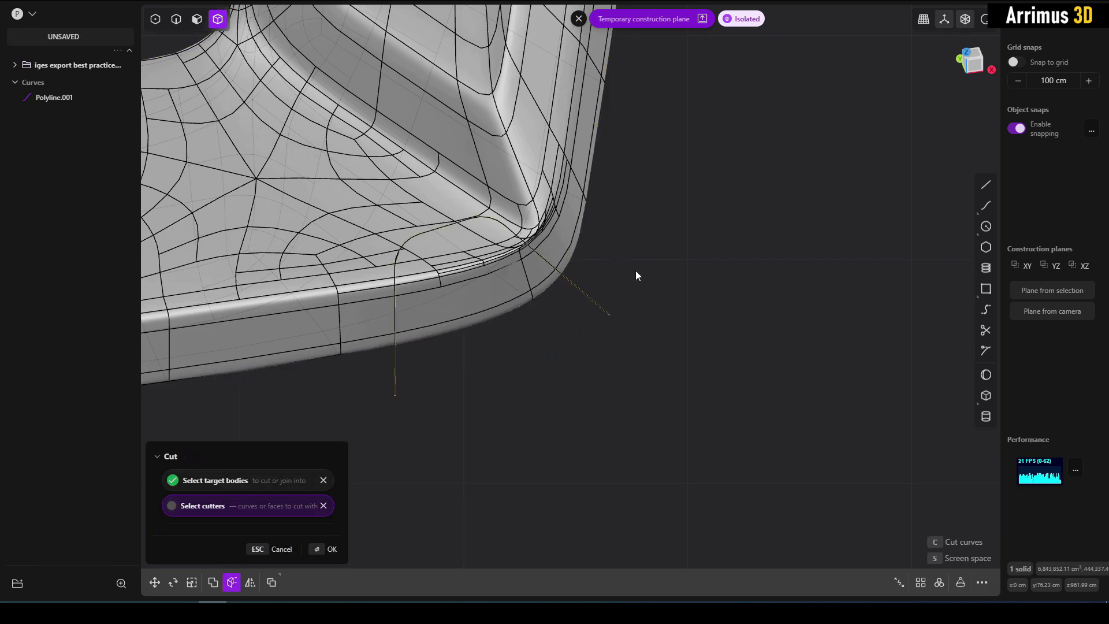
key(Return)
scroll(664, 282, down, 6)
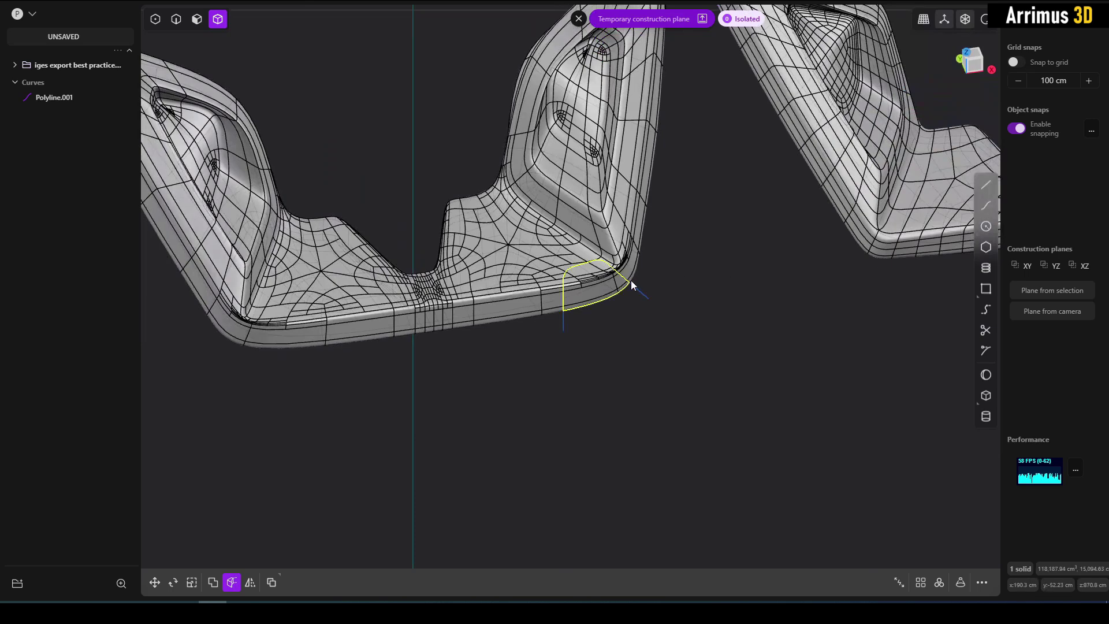
Move the cutting curve about 709 cm, -118 cm and 76 cm in XYZ onto the creased solid's matching corner.
middle_drag(783, 258, 538, 296)
key(2)
click(400, 332)
middle_drag(507, 330, 434, 321)
key(g)
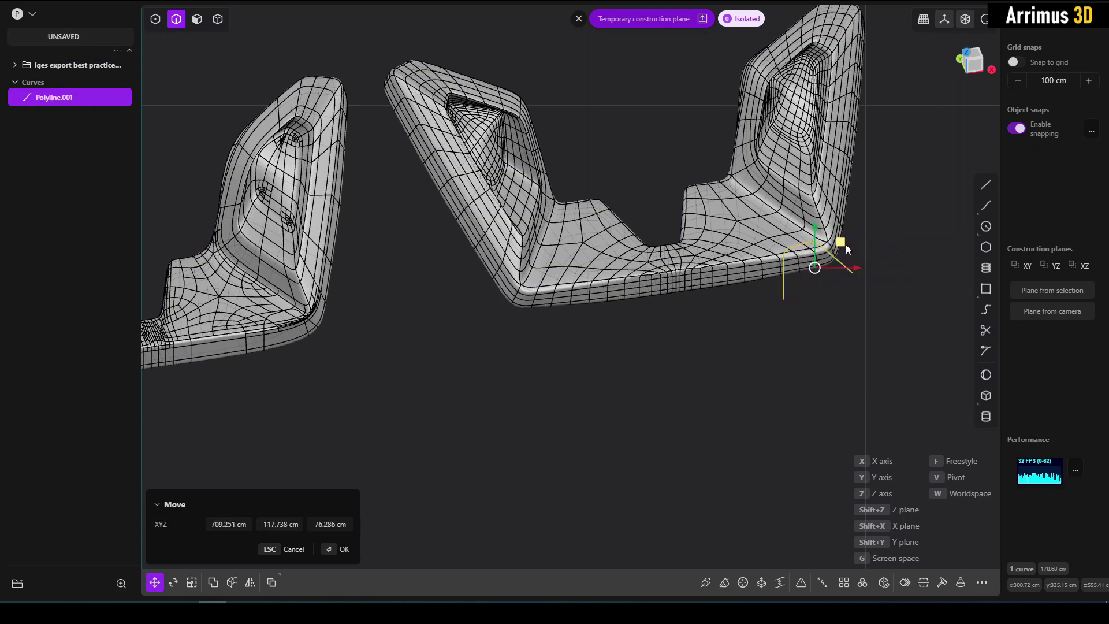
right_click(846, 244)
click(874, 233)
Cut the matching corner off the creased solid with the moved curve, and leave the temporary construction plane.
key(4)
click(827, 247)
key(c)
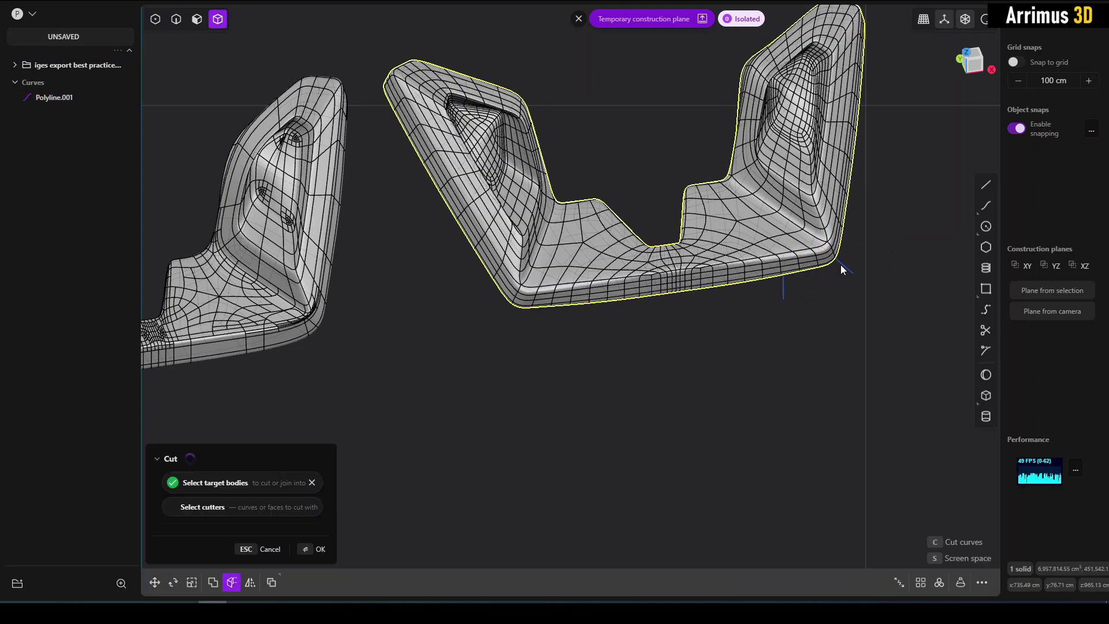
right_click(878, 244)
scroll(812, 268, down, 10)
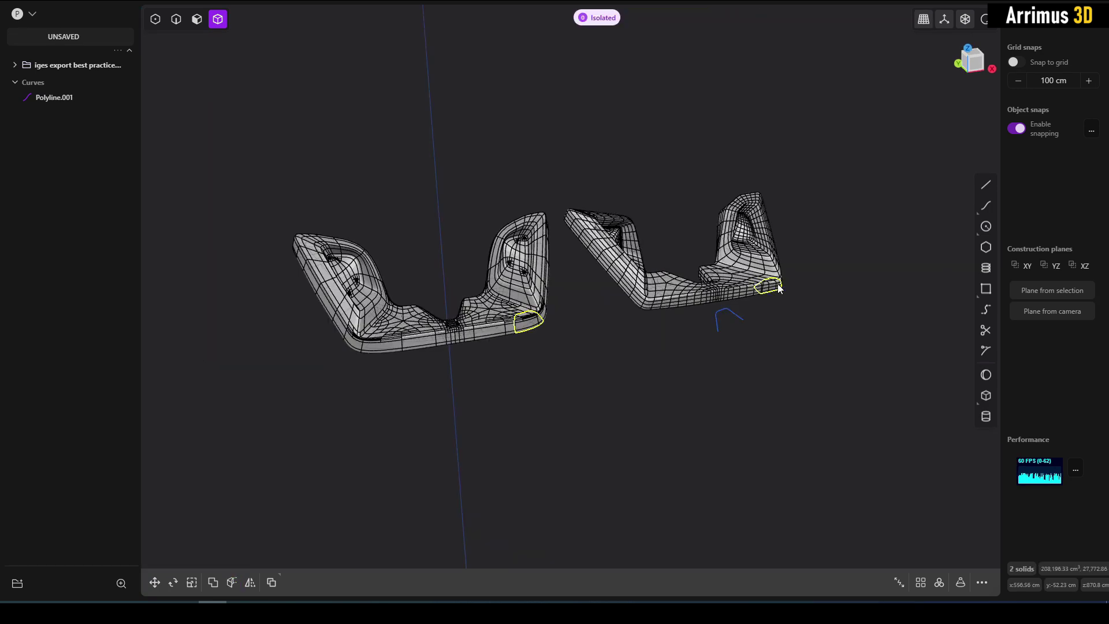
Isolate the two cut-off corner pieces and move the creased piece about -631 cm, 9 cm and 25 cm in XYZ beside the other.
click(785, 290)
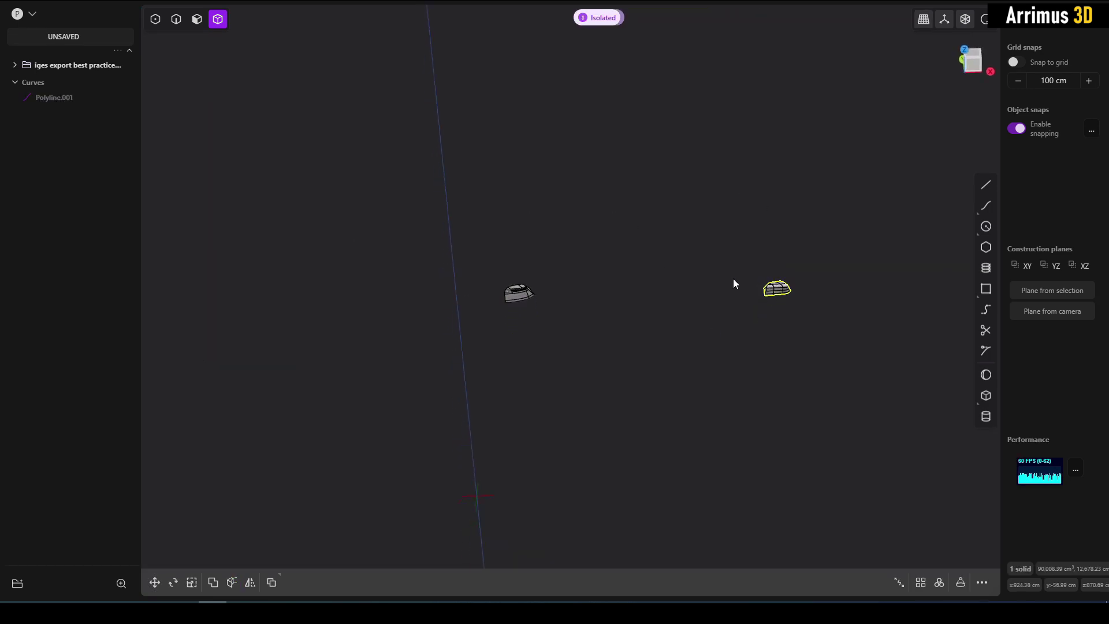
key(g)
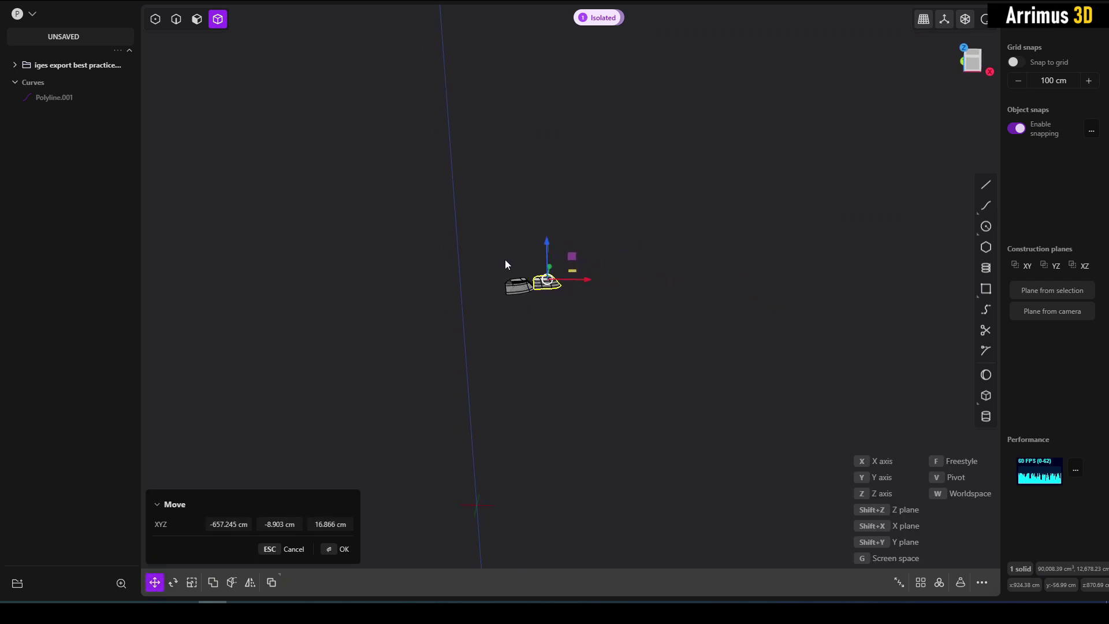
scroll(505, 259, up, 10)
middle_drag(515, 249, 576, 251)
key(y)
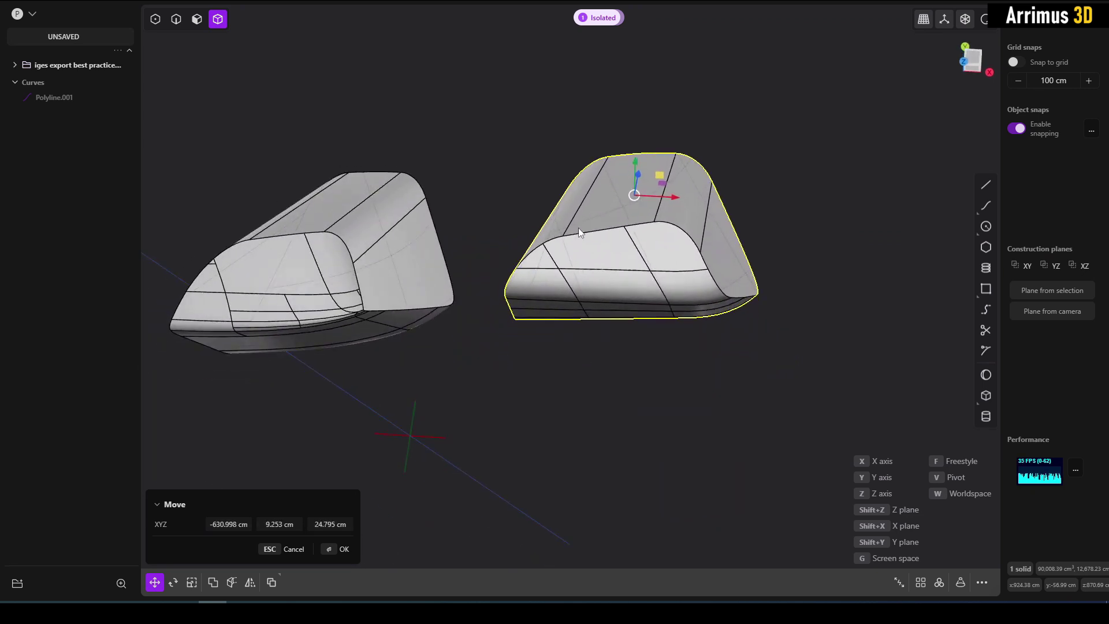
click(580, 233)
right_click(592, 394)
click(591, 393)
Try a fillet of about 3.6 cm on the short edge beside the pinched corner of the loop-cut corner piece.
middle_drag(592, 393, 437, 364)
scroll(422, 334, up, 5)
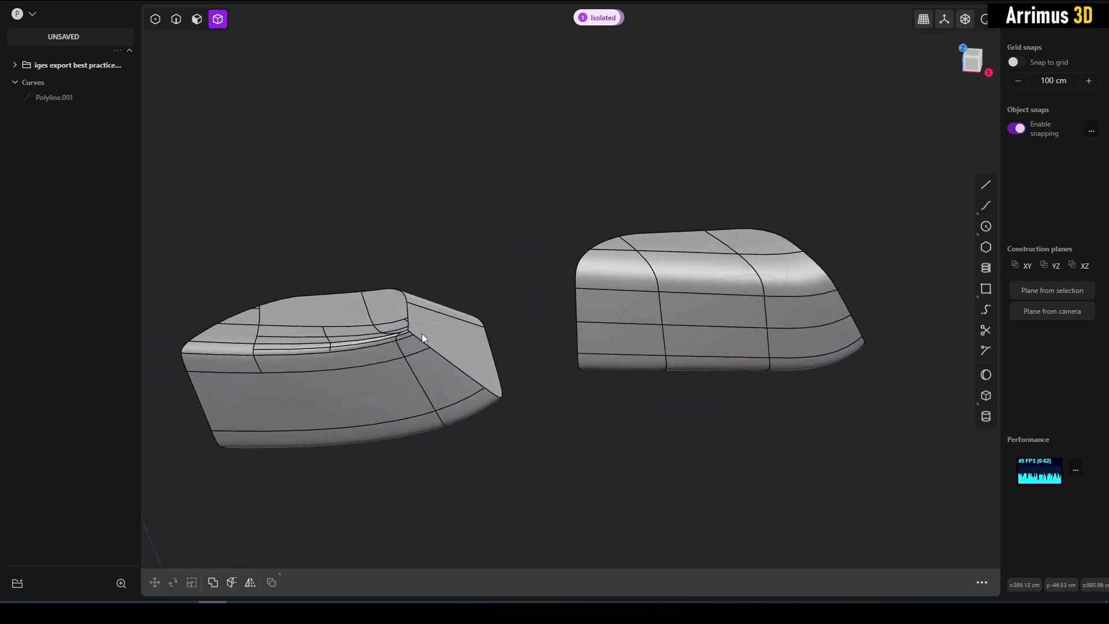
key(2)
click(453, 333)
key(f)
drag(452, 334, 456, 335)
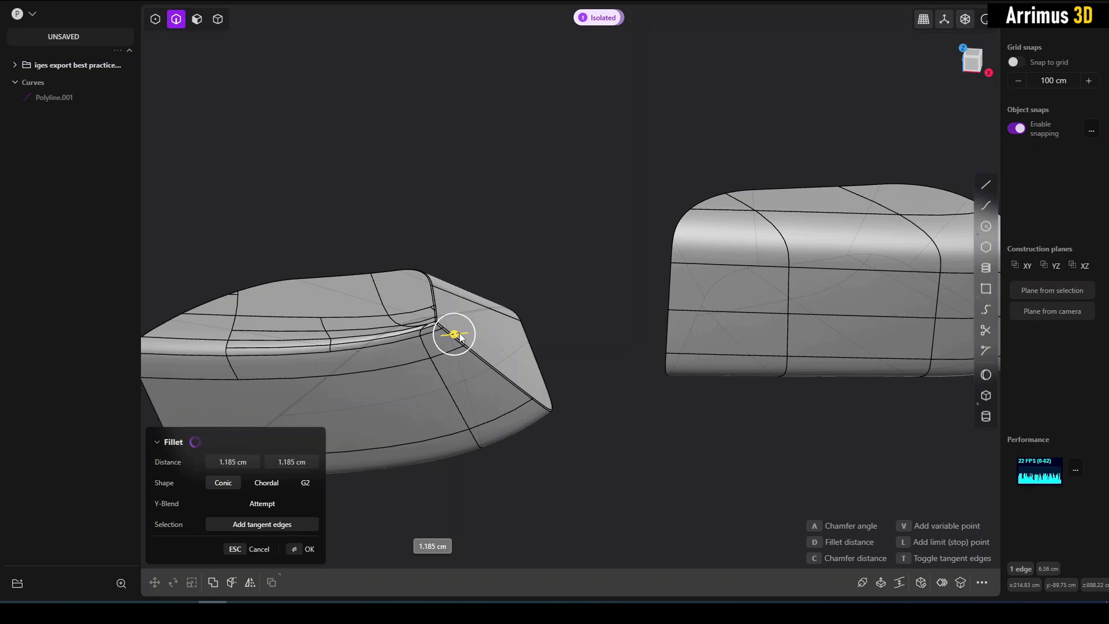
drag(460, 333, 469, 337)
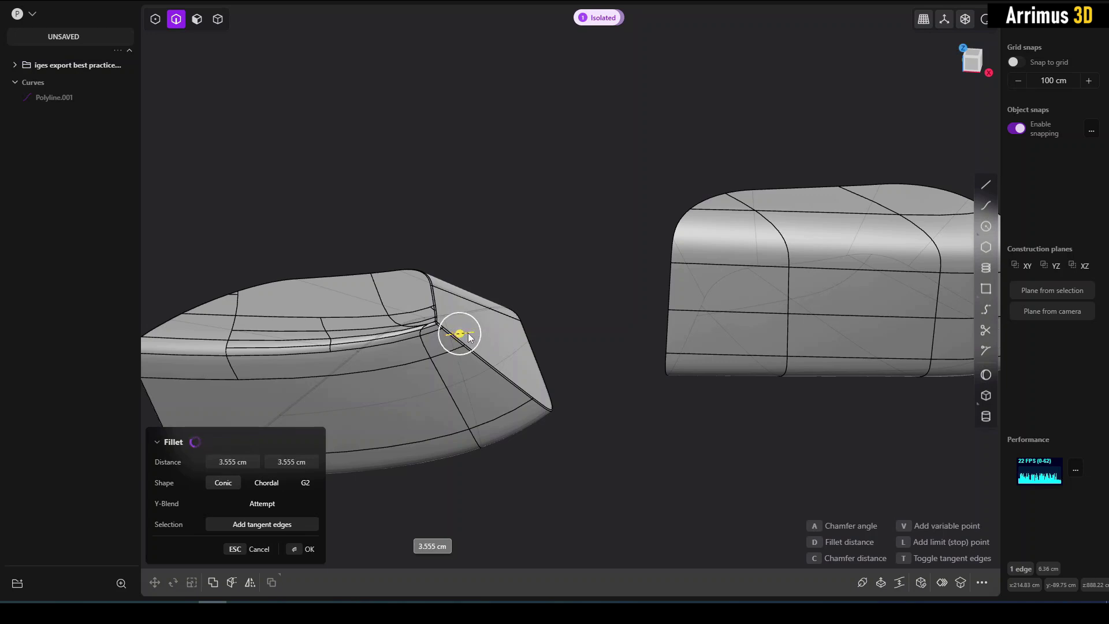
key(Escape)
Focus on the small face at the loop-cut piece's pinched corner and examine how its narrow faces converge.
scroll(426, 339, up, 1)
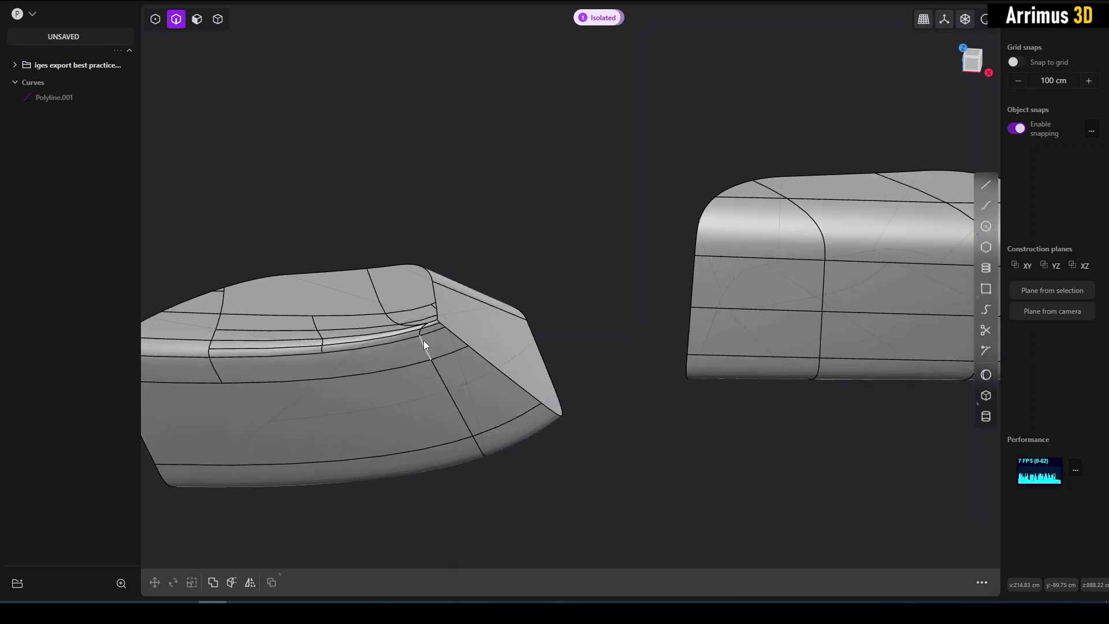
key(3)
click(436, 326)
key(/)
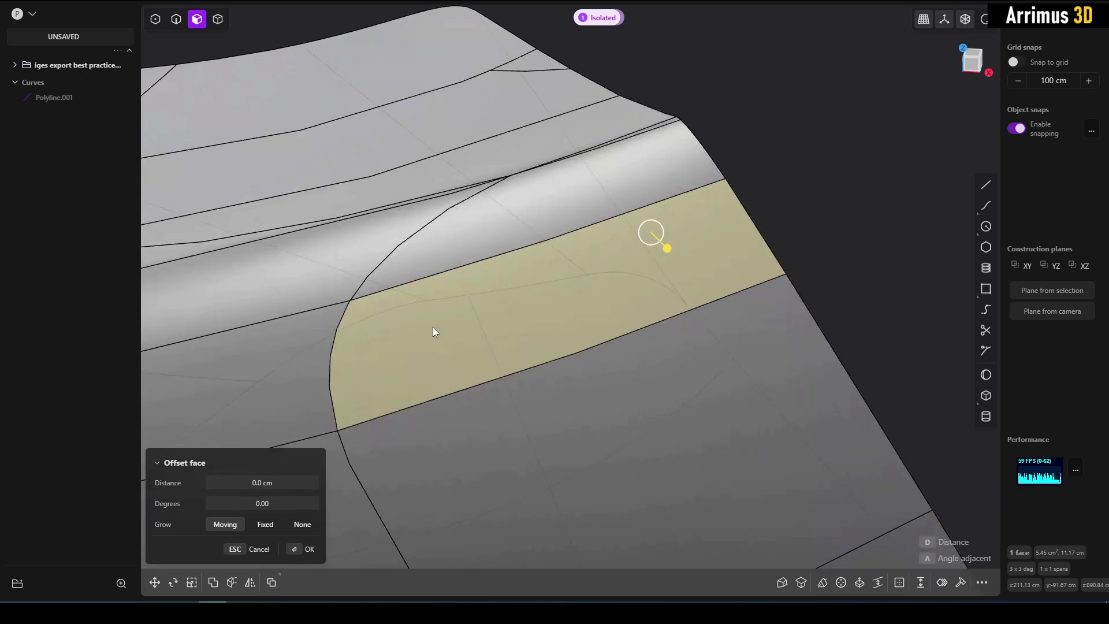
middle_drag(432, 326, 616, 271)
key(Escape)
scroll(712, 220, up, 5)
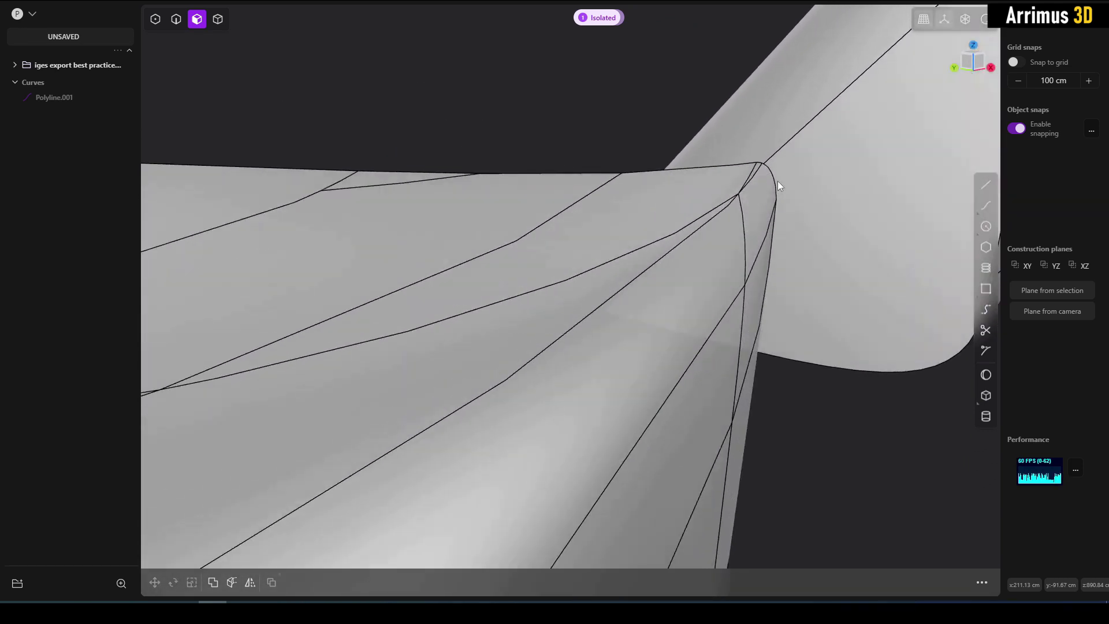
Try to fillet the tiny curved edge at the tip of the loop-cut piece's pinched corner.
key(2)
click(775, 175)
key(b)
drag(777, 175, 784, 178)
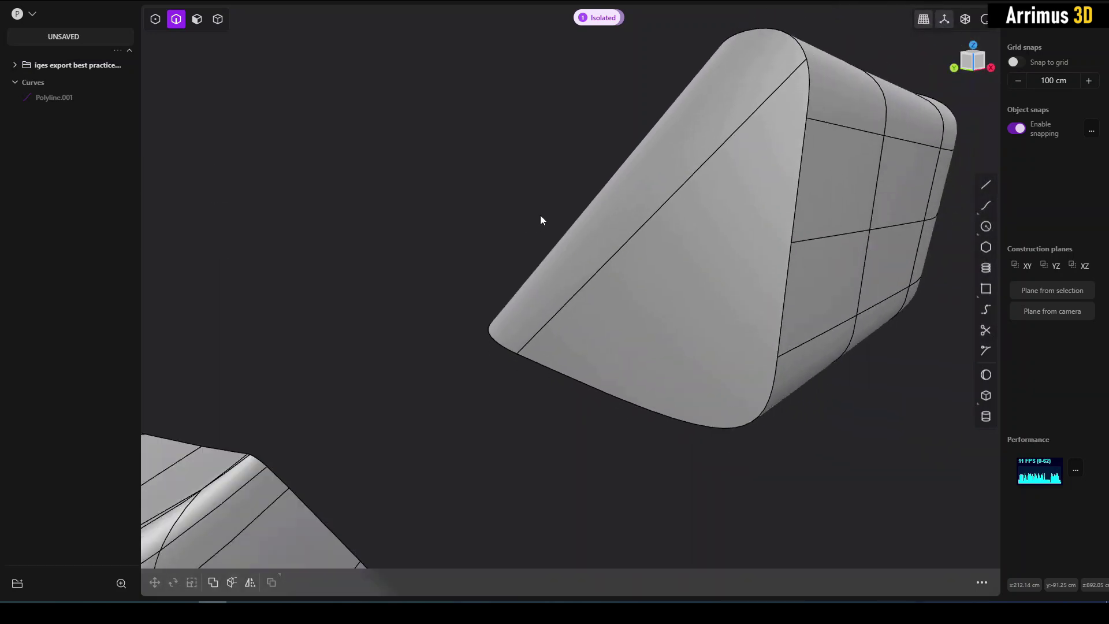
Fillet a cut edge of the creased corner piece by fillet distance, and leave the isolated view.
key(4)
click(747, 199)
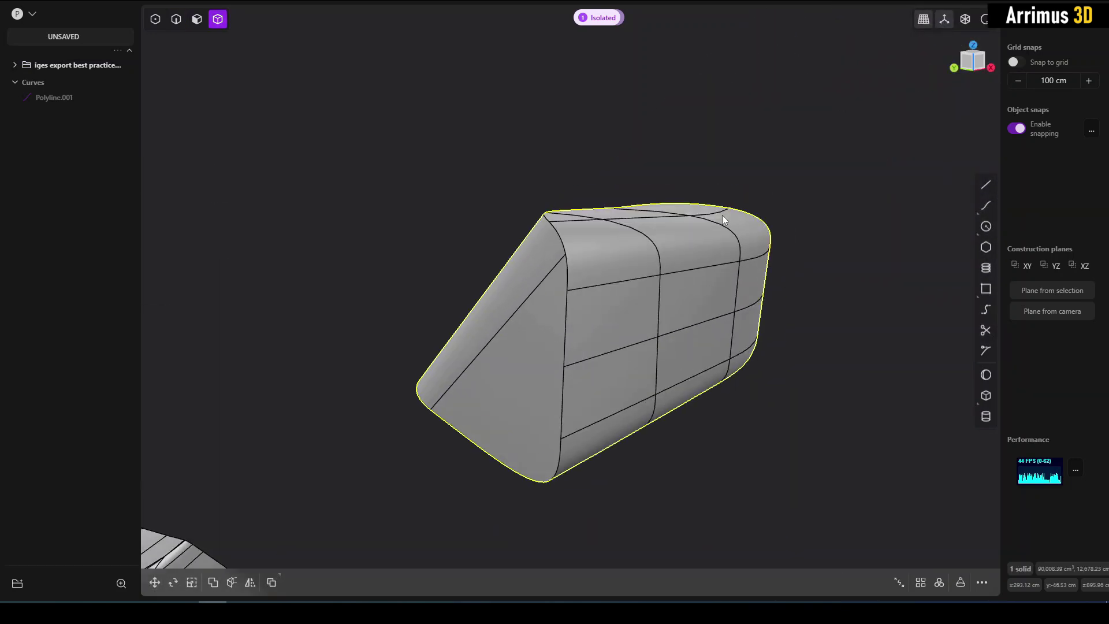
middle_drag(722, 214, 701, 277)
key(2)
click(737, 239)
key(b)
key(d)
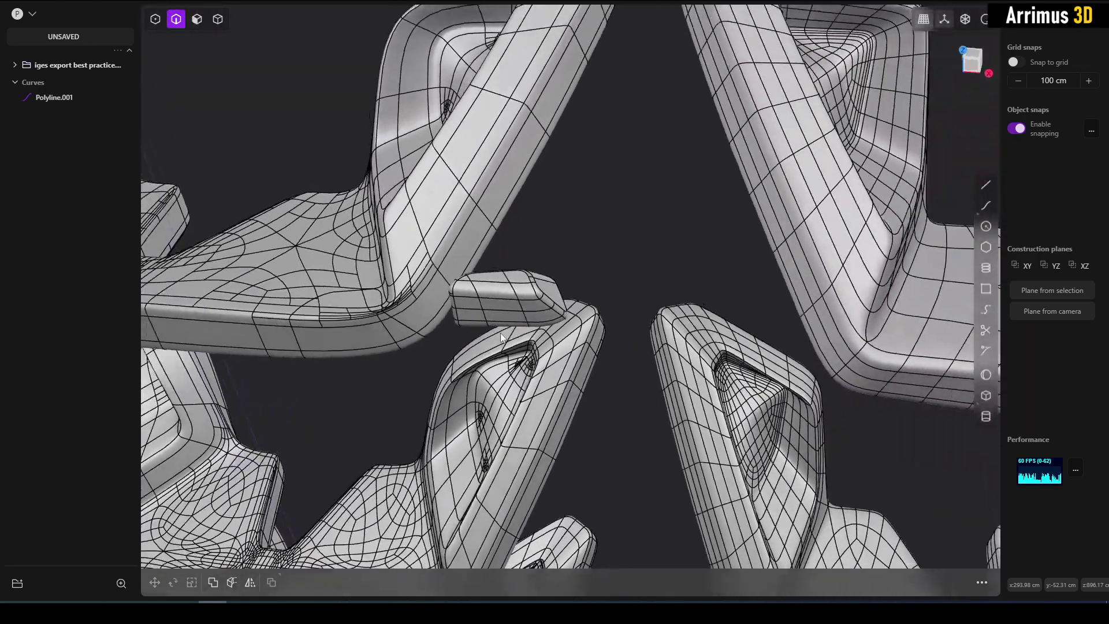
Compare the surface patches and shading of all imported solids, with their edge lines both hidden and shown.
key(4)
scroll(508, 337, down, 8)
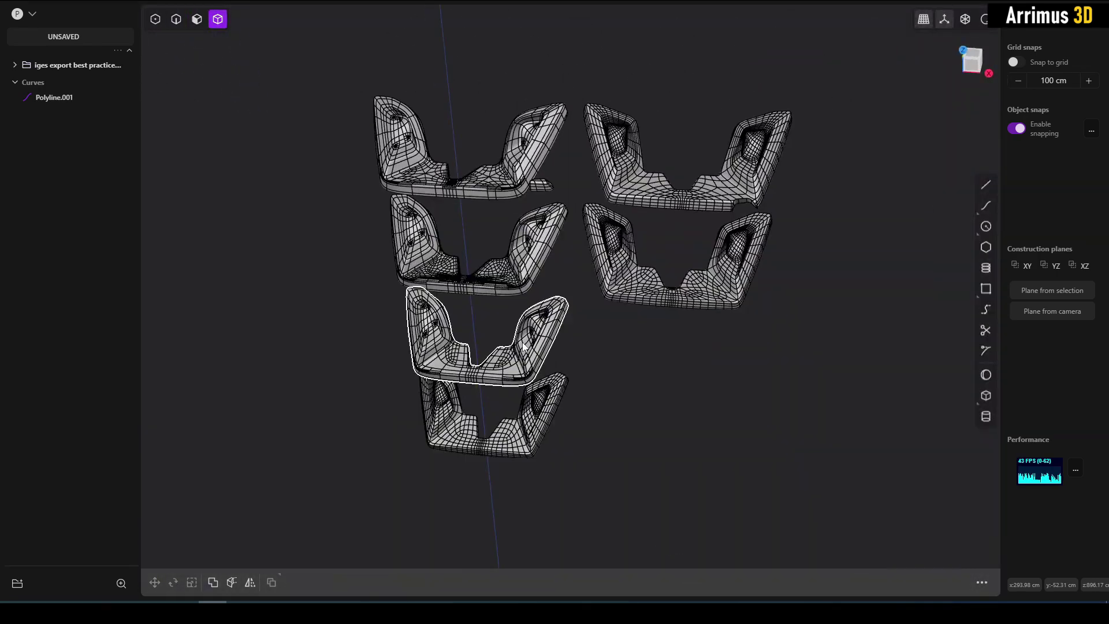
scroll(522, 347, up, 3)
scroll(581, 362, up, 3)
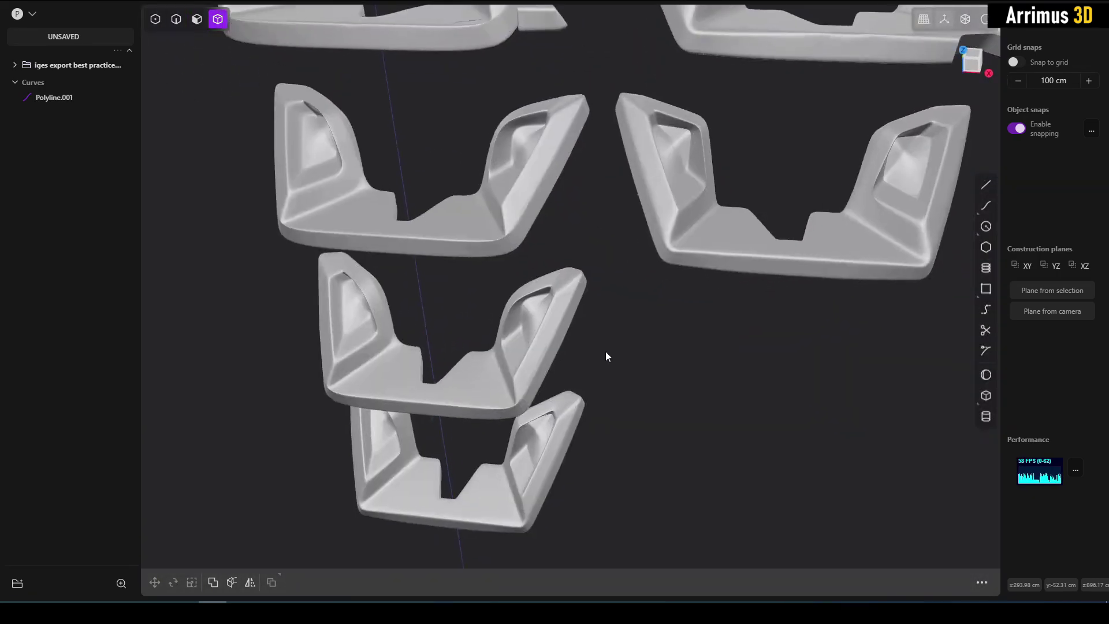
scroll(601, 358, up, 4)
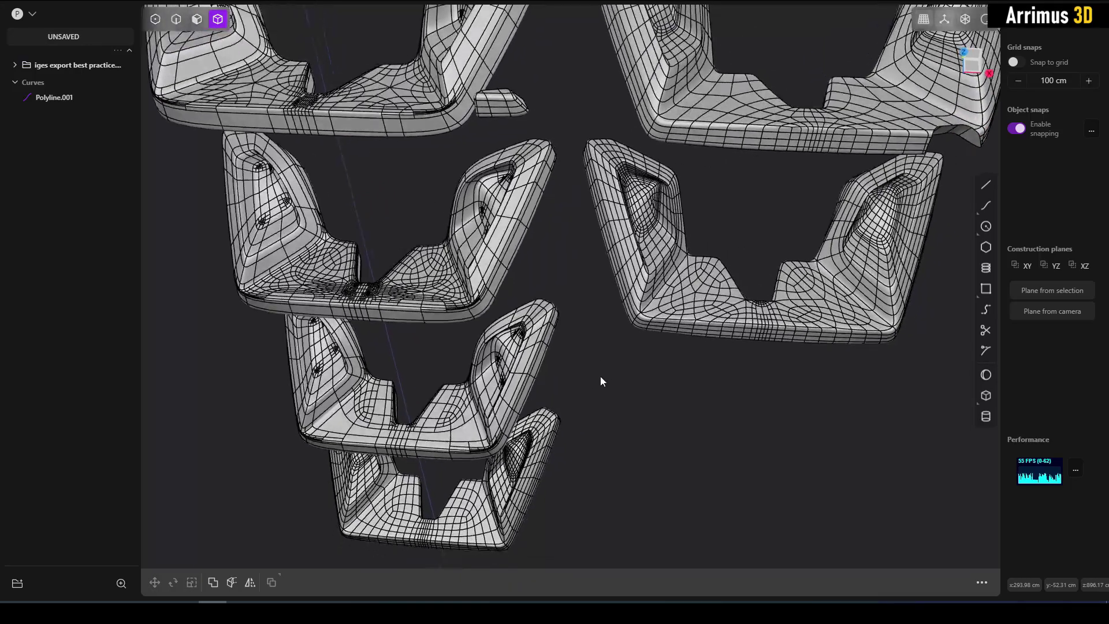
scroll(595, 370, up, 1)
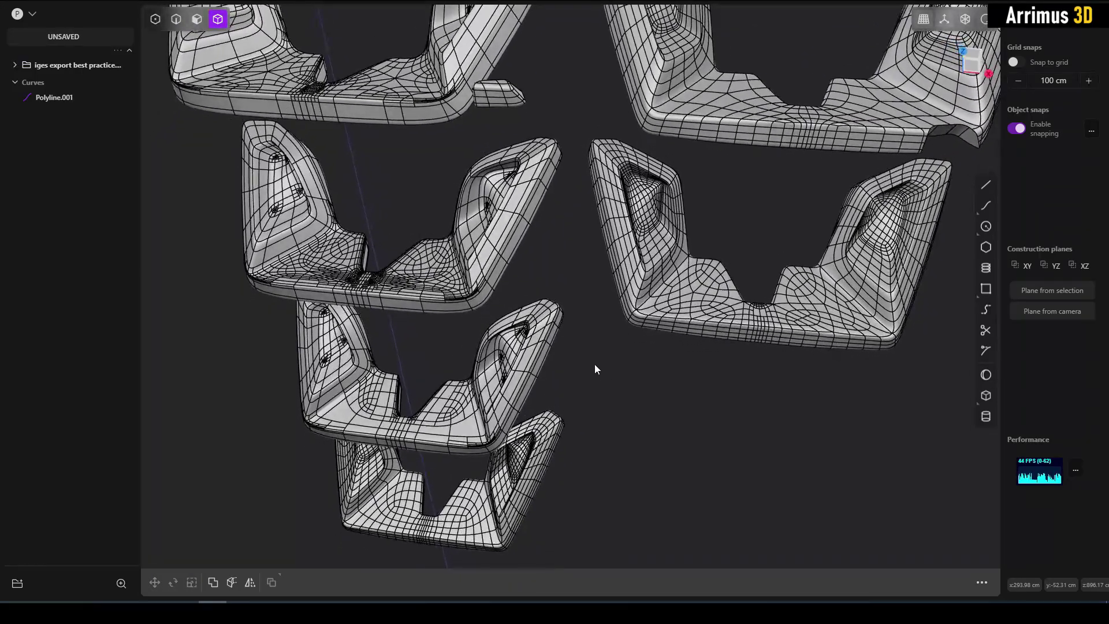
shift+middle_drag(598, 373, 569, 383)
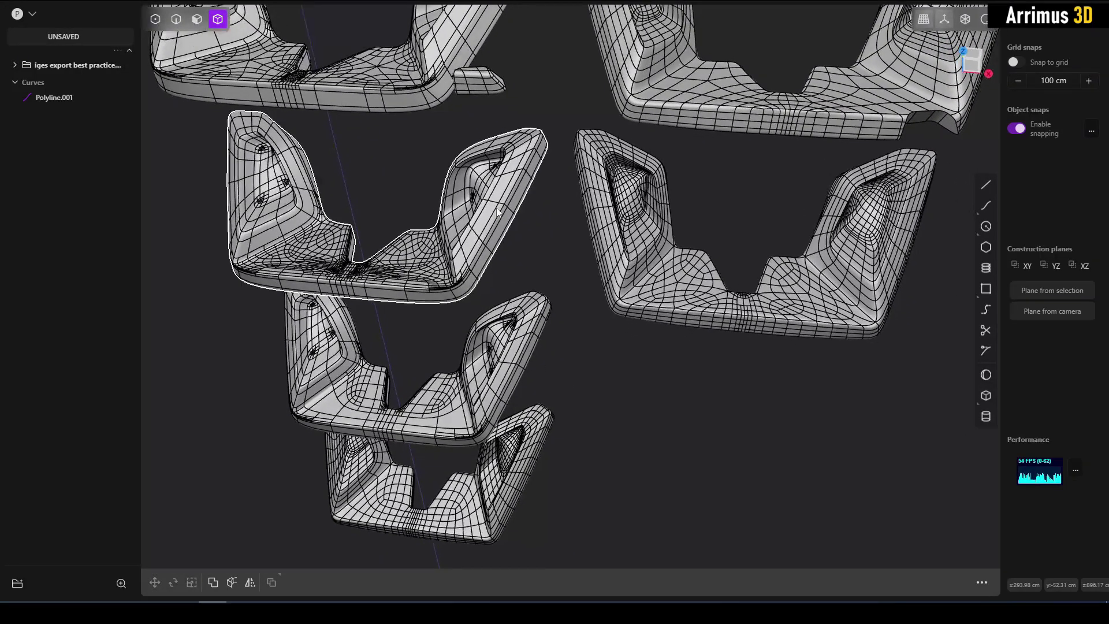
shift+middle_drag(584, 231, 445, 348)
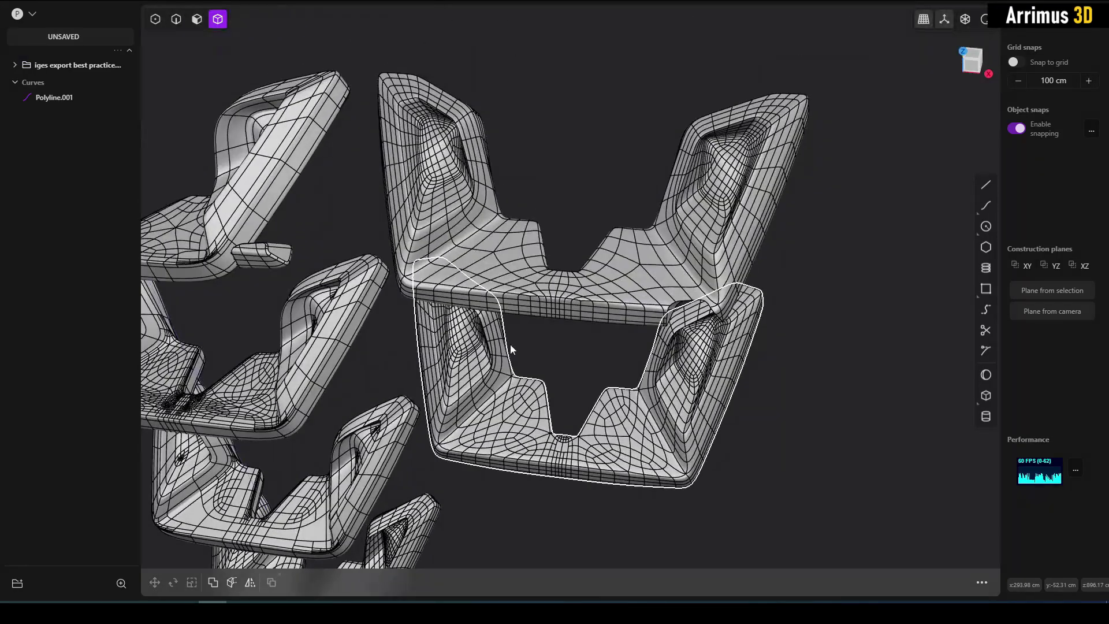
middle_drag(618, 288, 679, 332)
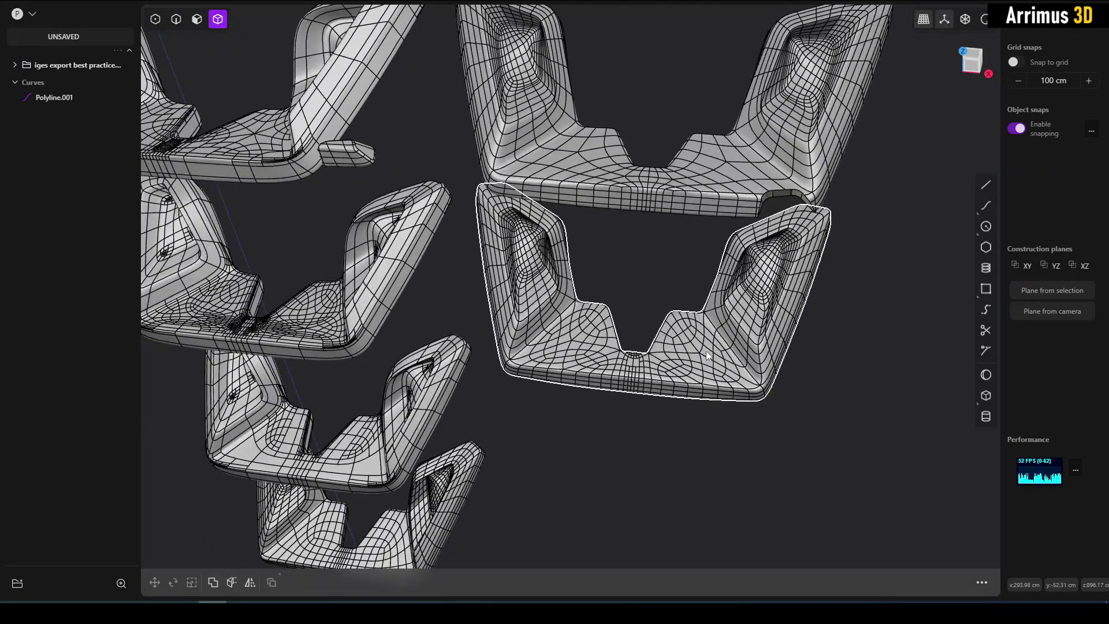
shift+middle_drag(789, 165, 673, 220)
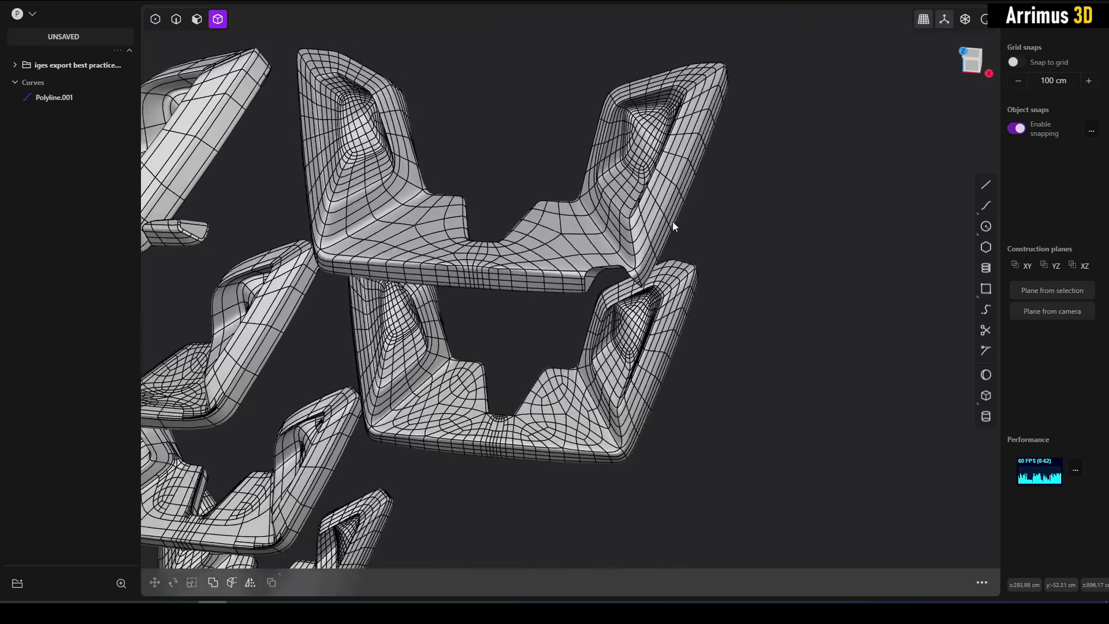
Try a fillet of about 3.1 cm along the upper edge of the notch in the creased solid.
scroll(664, 228, up, 2)
scroll(646, 247, up, 5)
middle_drag(584, 290, 605, 268)
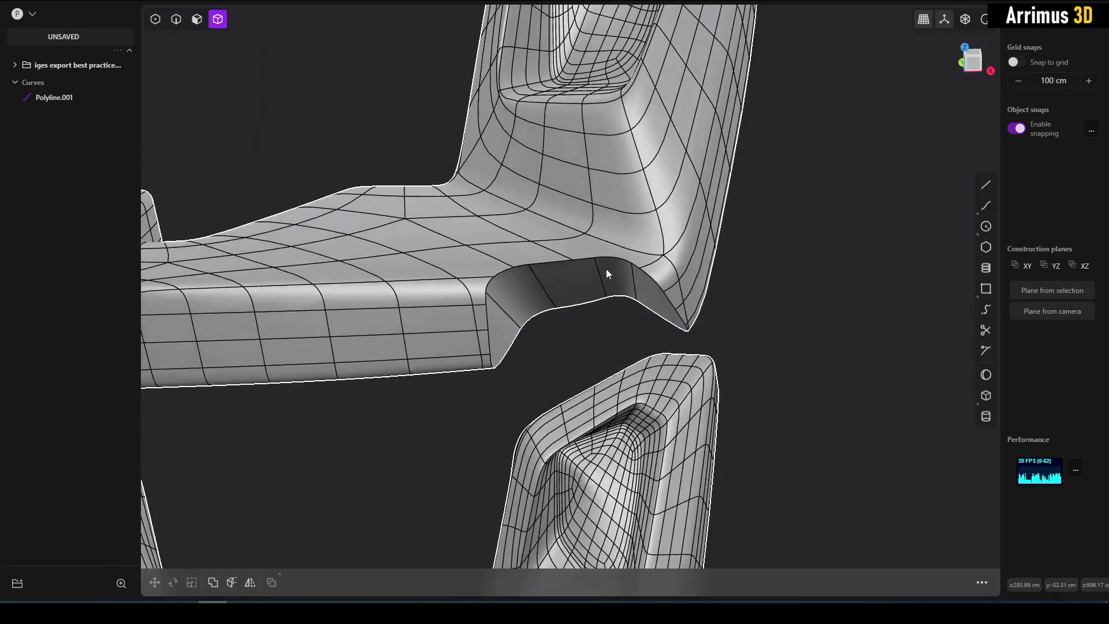
scroll(606, 267, up, 2)
key(2)
click(612, 255)
key(b)
scroll(608, 257, up, 2)
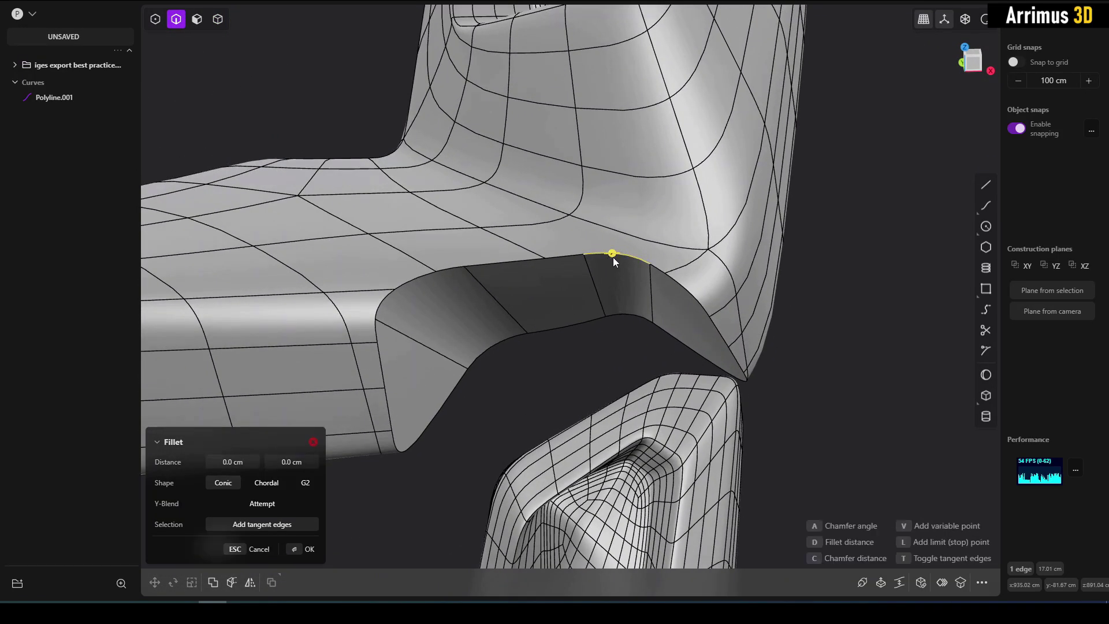
drag(616, 258, 630, 258)
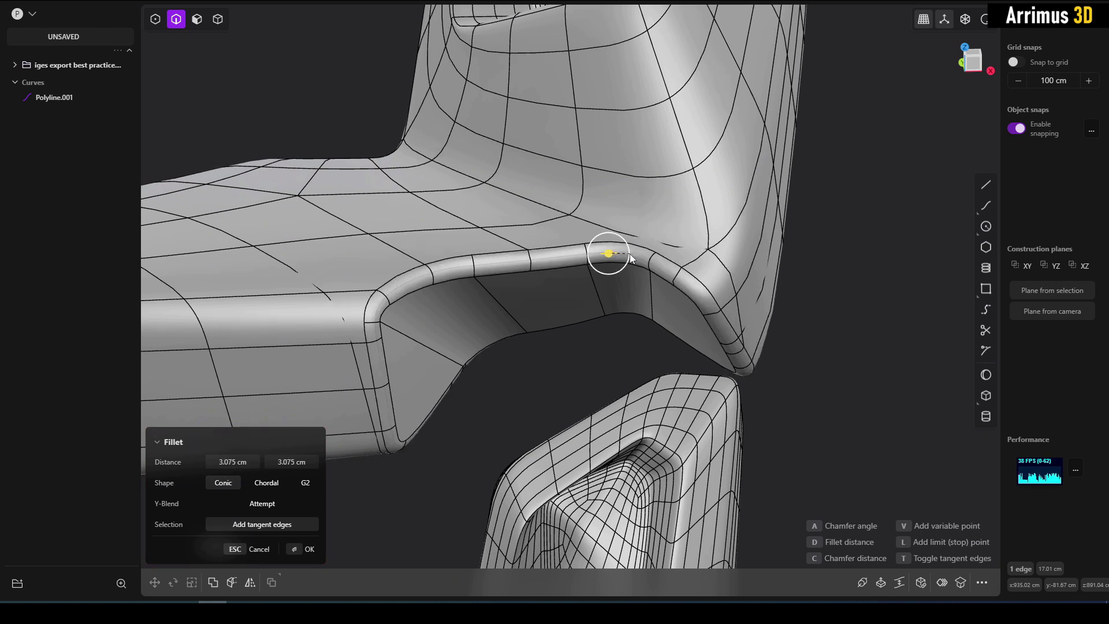
key(Escape)
click(546, 369)
Fillet the creased solid's notch edge about 4.2 cm, starting from the edge segment at the notch's outer end.
shift+middle_drag(563, 375, 638, 323)
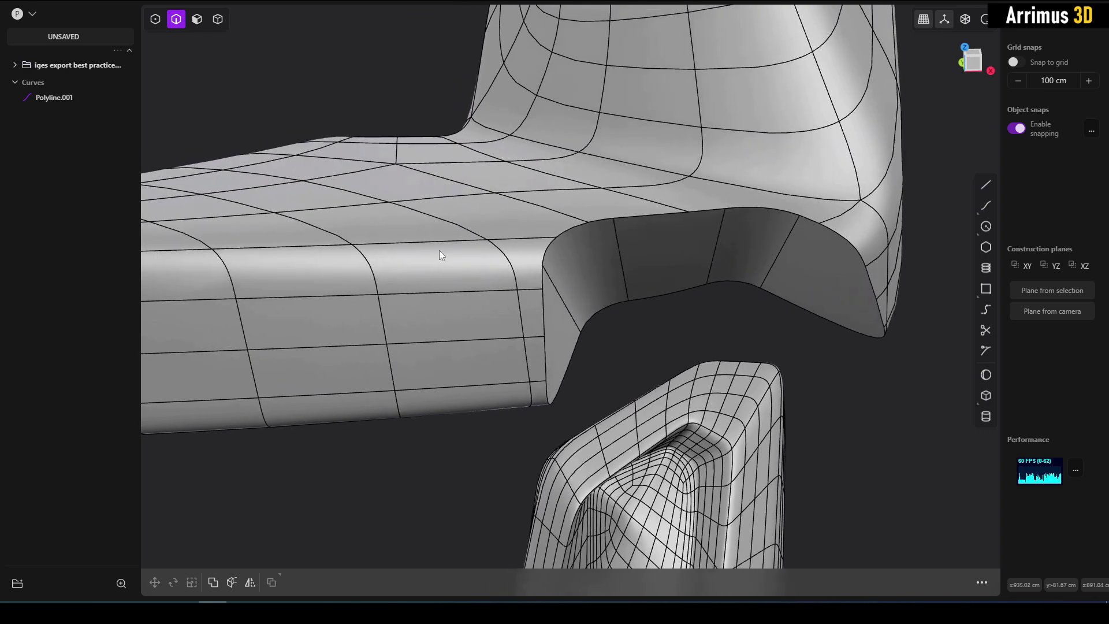
middle_drag(574, 295, 591, 188)
click(592, 188)
key(b)
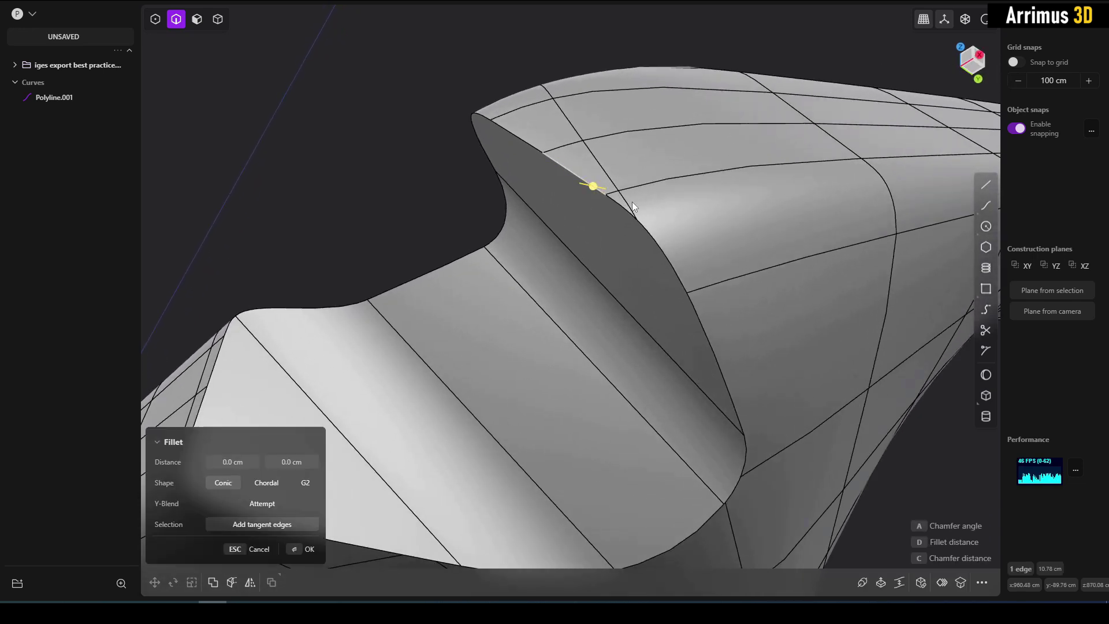
scroll(625, 197, up, 3)
drag(636, 161, 684, 164)
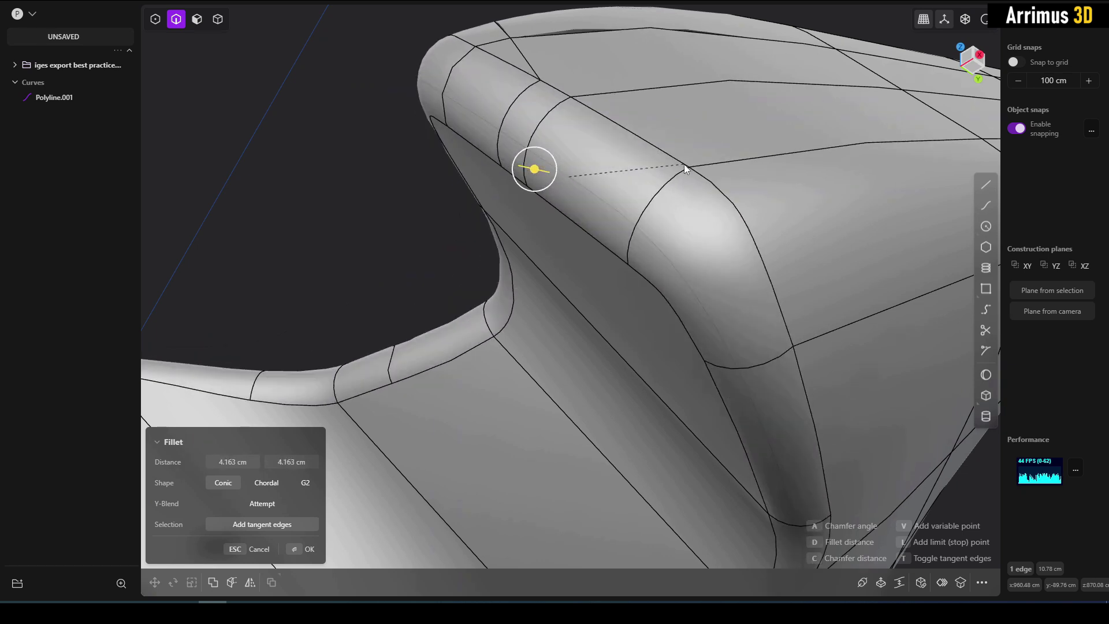
key(Return)
Inspect the filleted notch on the creased solid with edge lines hidden and with them shown again.
scroll(377, 203, down, 5)
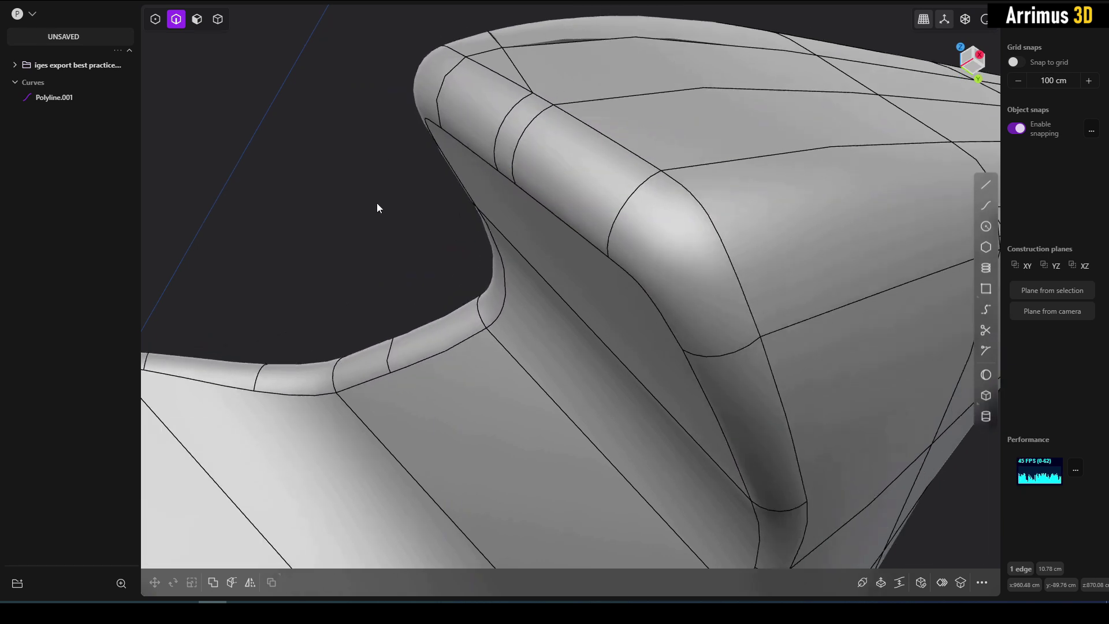
mouse_move(407, 228)
middle_down()
mouse_move(453, 241)
mouse_move(455, 294)
mouse_move(322, 246)
mouse_move(495, 321)
mouse_move(508, 310)
mouse_move(478, 314)
mouse_move(522, 314)
mouse_move(521, 369)
mouse_move(521, 303)
mouse_move(541, 298)
middle_up()
key(alt+shift+z)
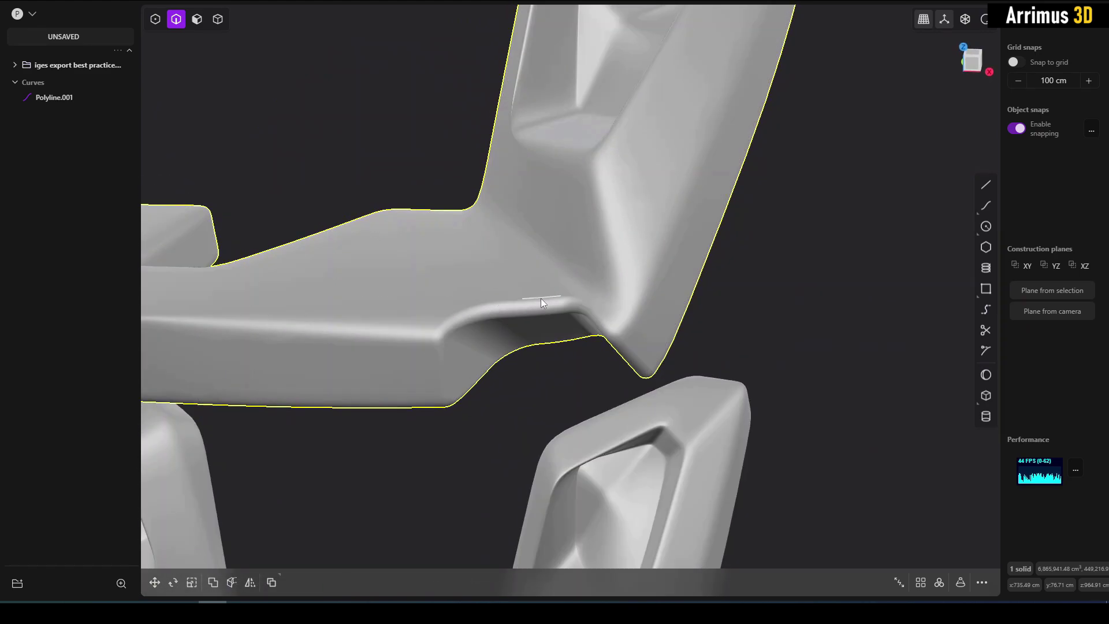
key(4)
click(778, 278)
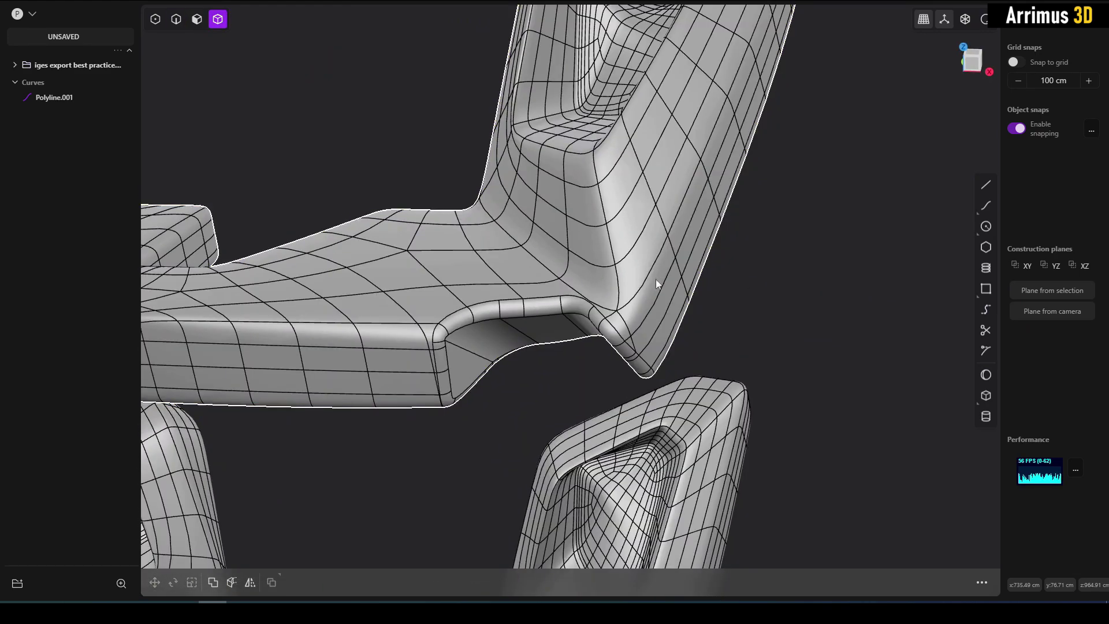
middle_drag(584, 303, 626, 245)
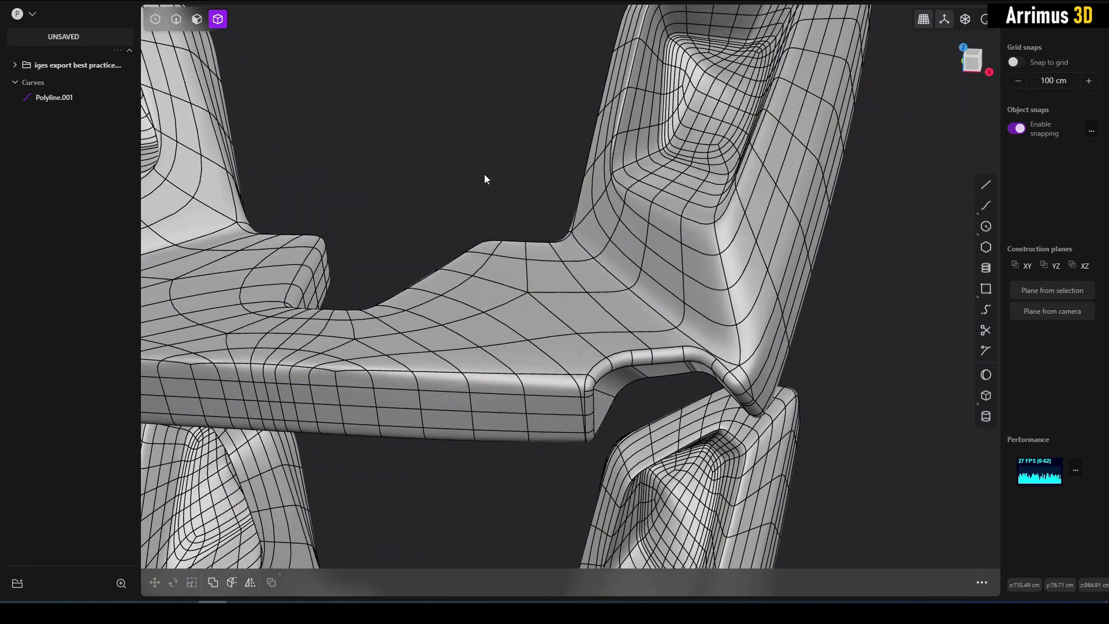